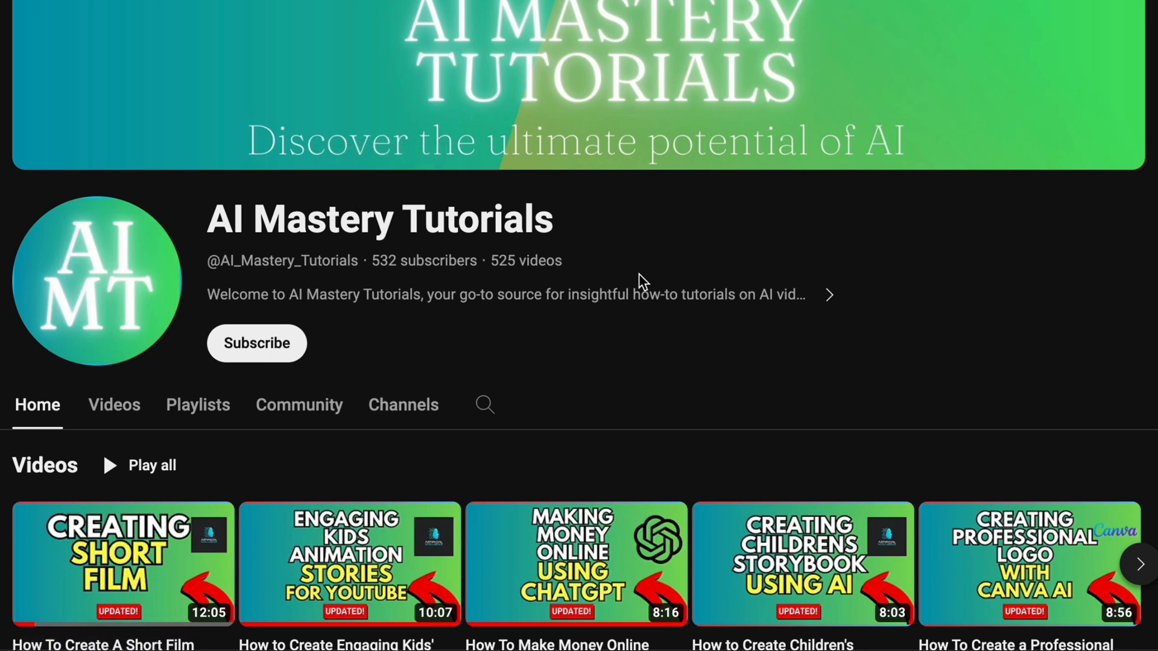
- Look through the AI Mastery Tutorials channel's home page and its list of latest videos
{"action": "scroll", "coordinate": [639, 274], "scroll_direction": "down", "scroll_amount": 5}
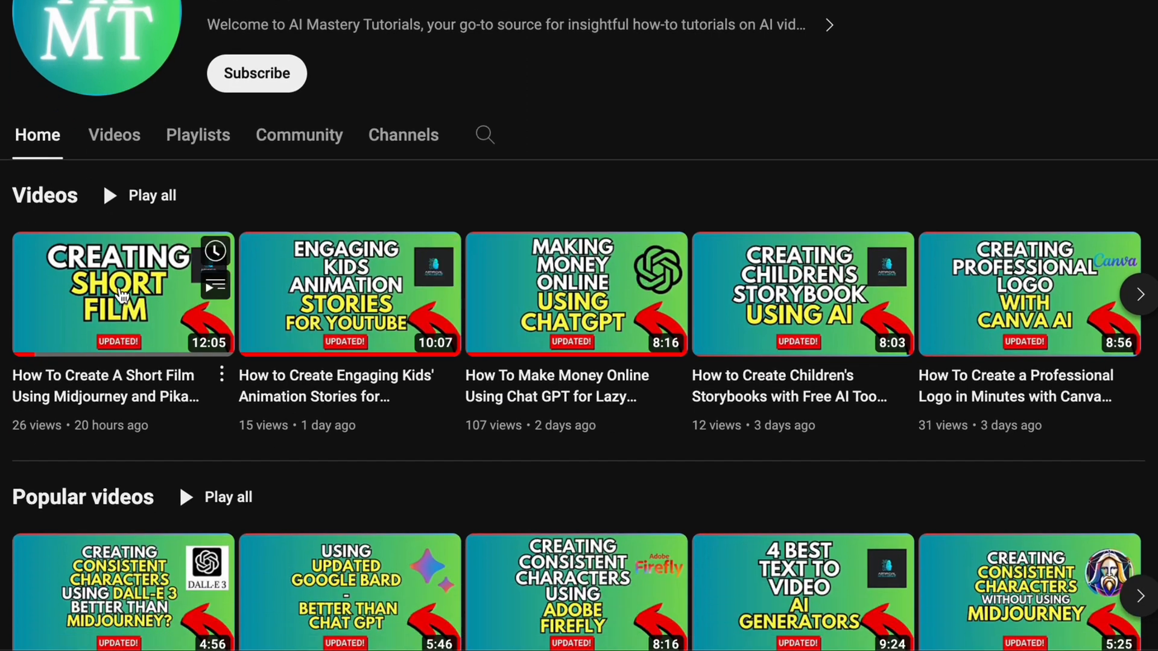
{"action": "scroll", "coordinate": [671, 281], "scroll_direction": "down", "scroll_amount": 2}
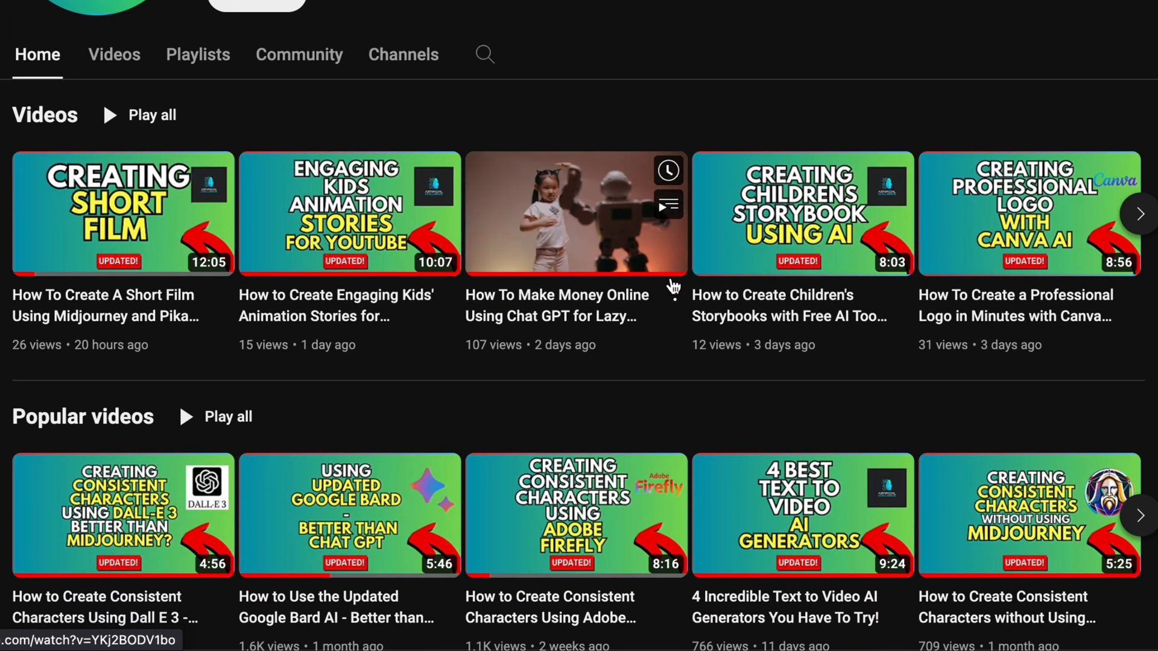
{"action": "scroll", "coordinate": [673, 287], "scroll_direction": "down", "scroll_amount": 3}
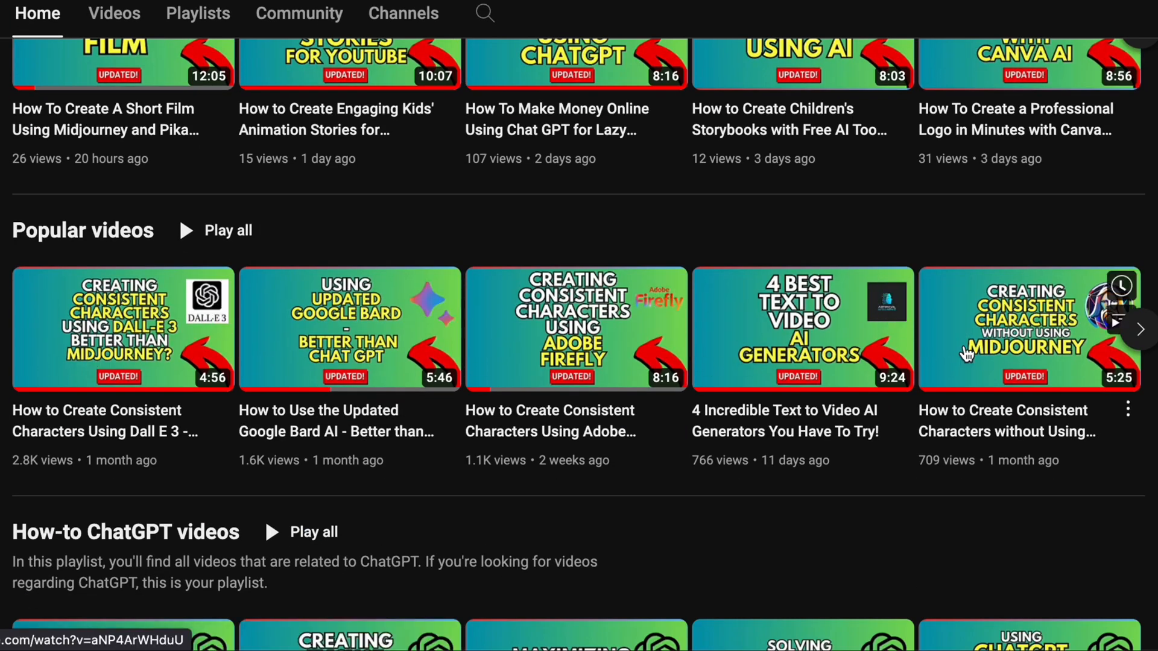
{"action": "scroll", "coordinate": [600, 295], "scroll_direction": "down", "scroll_amount": 4}
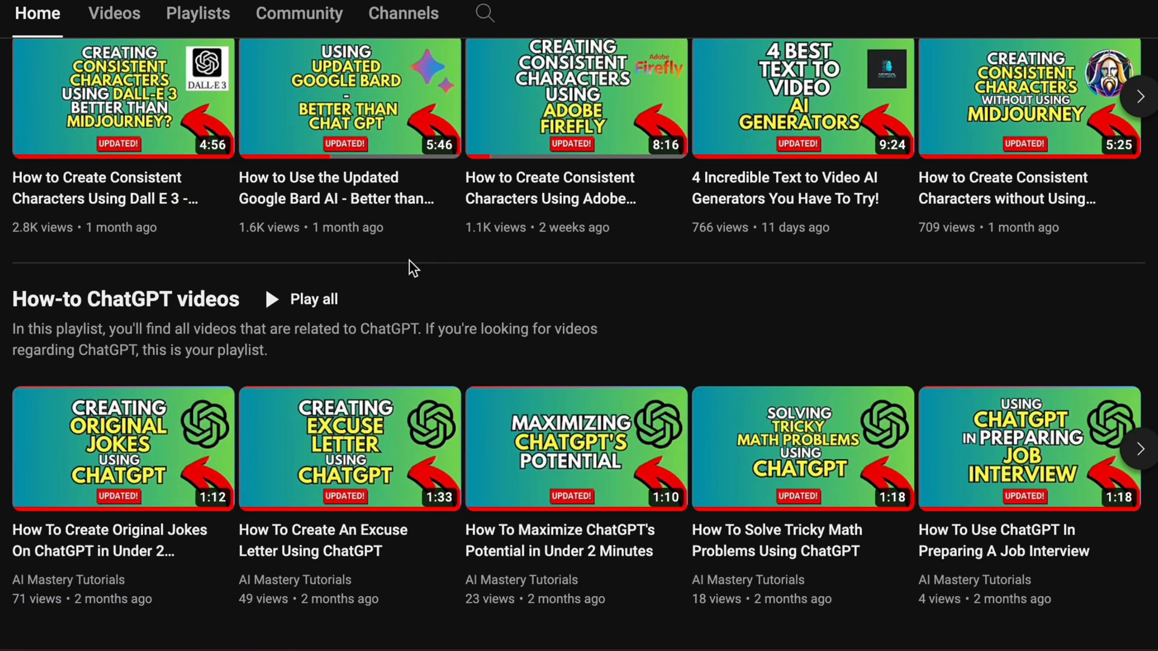
{"action": "scroll", "coordinate": [409, 259], "scroll_direction": "up", "scroll_amount": 3}
{"action": "left_click", "coordinate": [119, 14]}
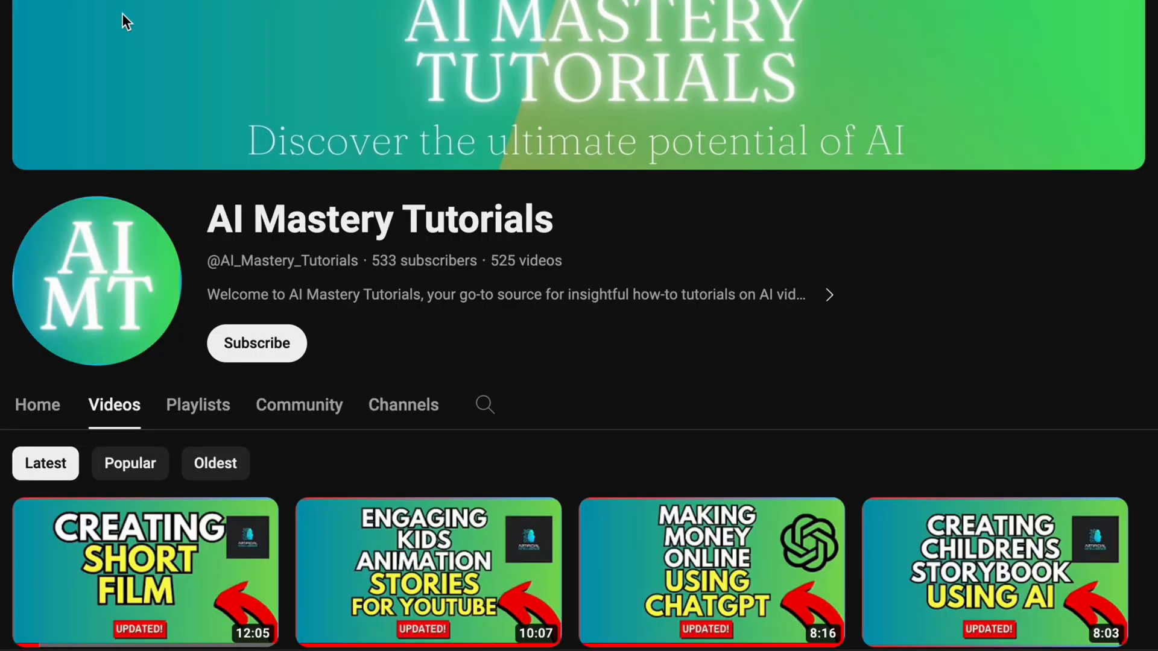
{"action": "scroll", "coordinate": [617, 299], "scroll_direction": "down", "scroll_amount": 3}
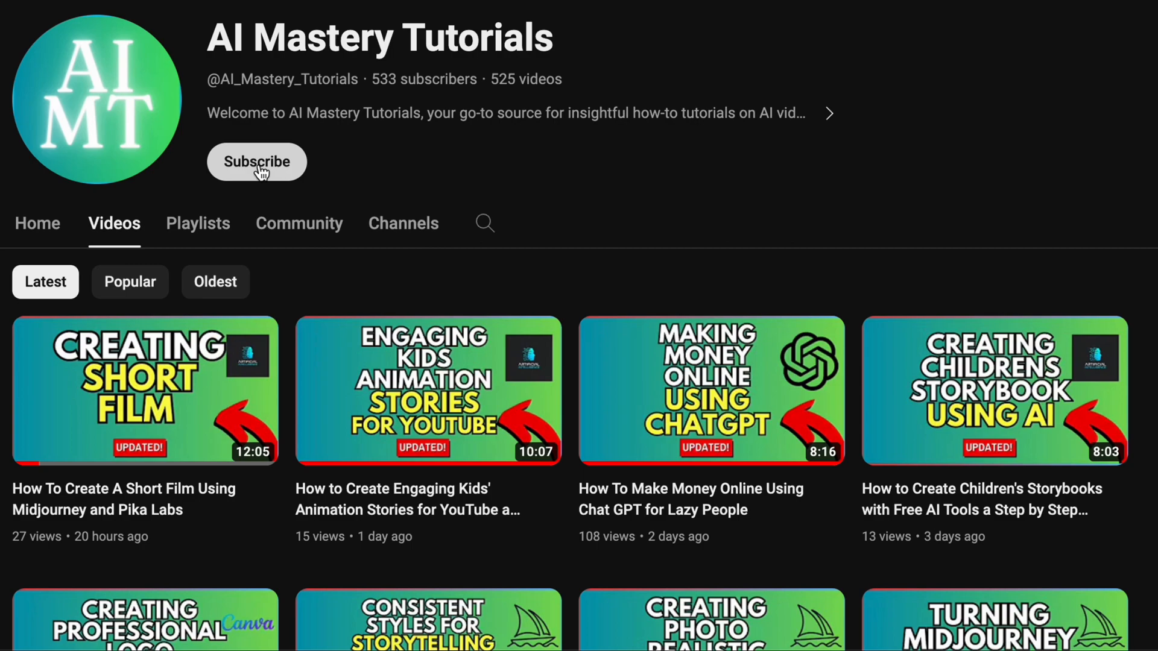
{"action": "scroll", "coordinate": [627, 307], "scroll_direction": "down", "scroll_amount": 6}
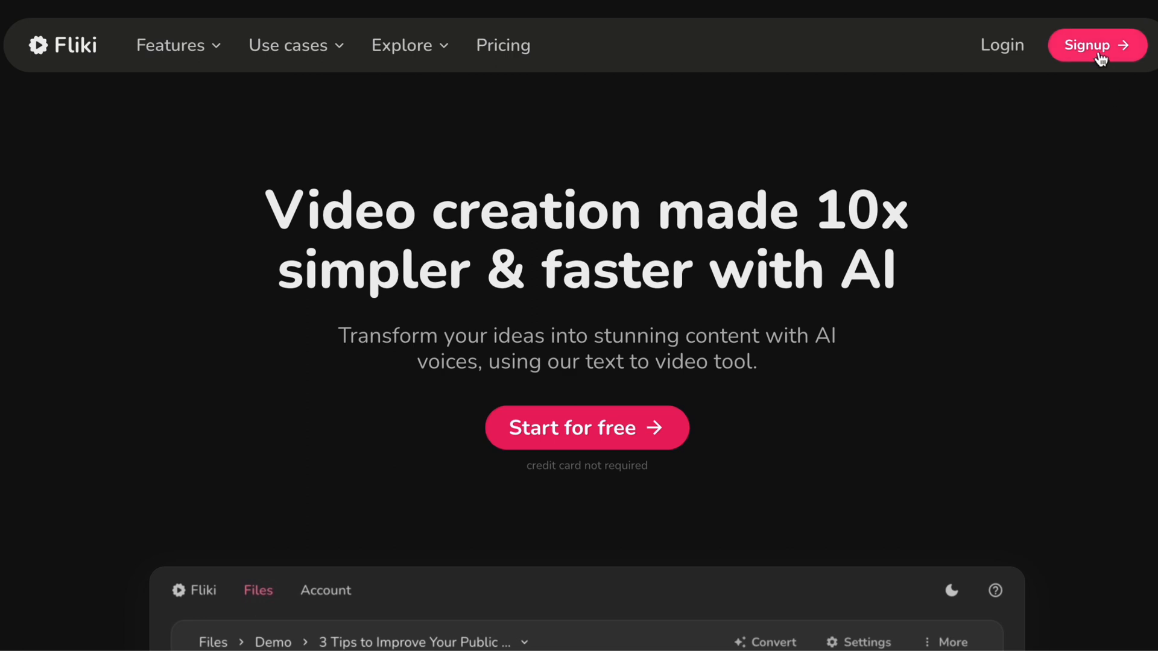
- Start for free on the Fliki website and continue with a Google account
{"action": "left_click", "coordinate": [627, 438]}
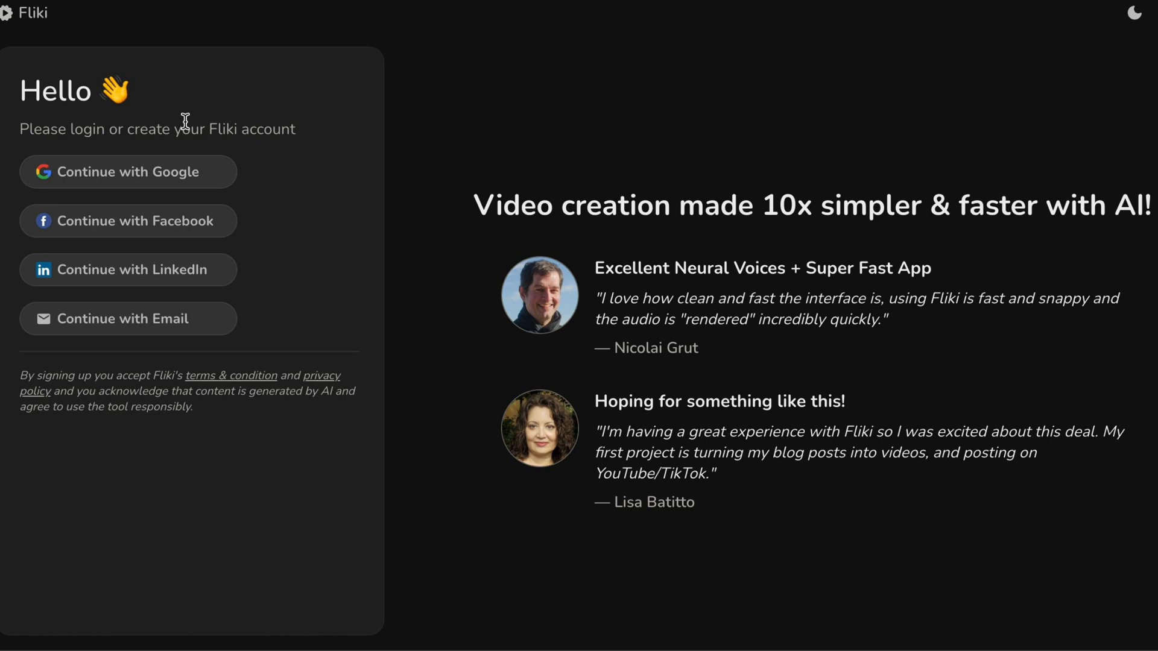
{"action": "left_click", "coordinate": [124, 168]}
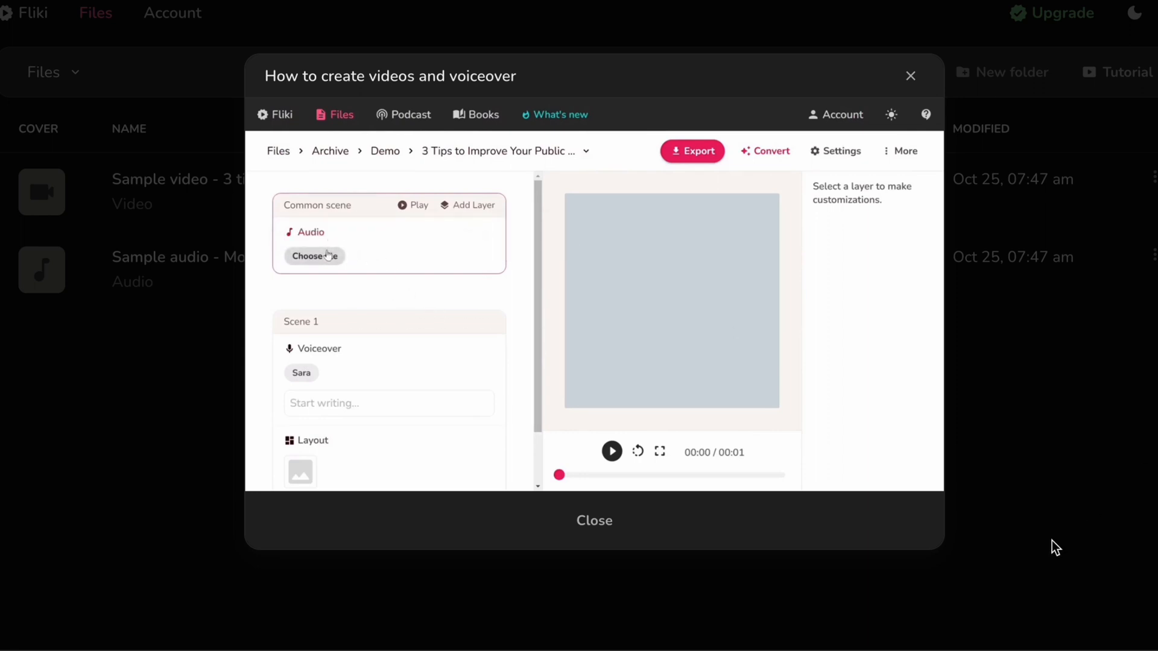
- Check the playback options of the tutorial video on creating videos and voiceover, and dismiss them
{"action": "mouse_move", "coordinate": [905, 465]}
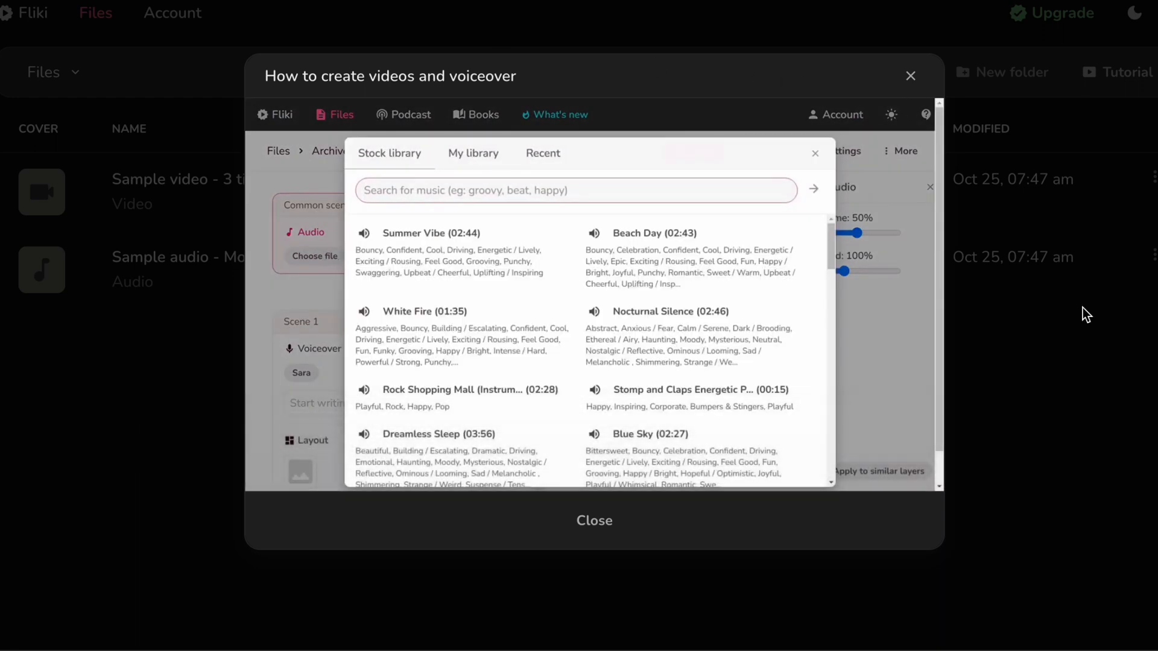
{"action": "left_click", "coordinate": [924, 456]}
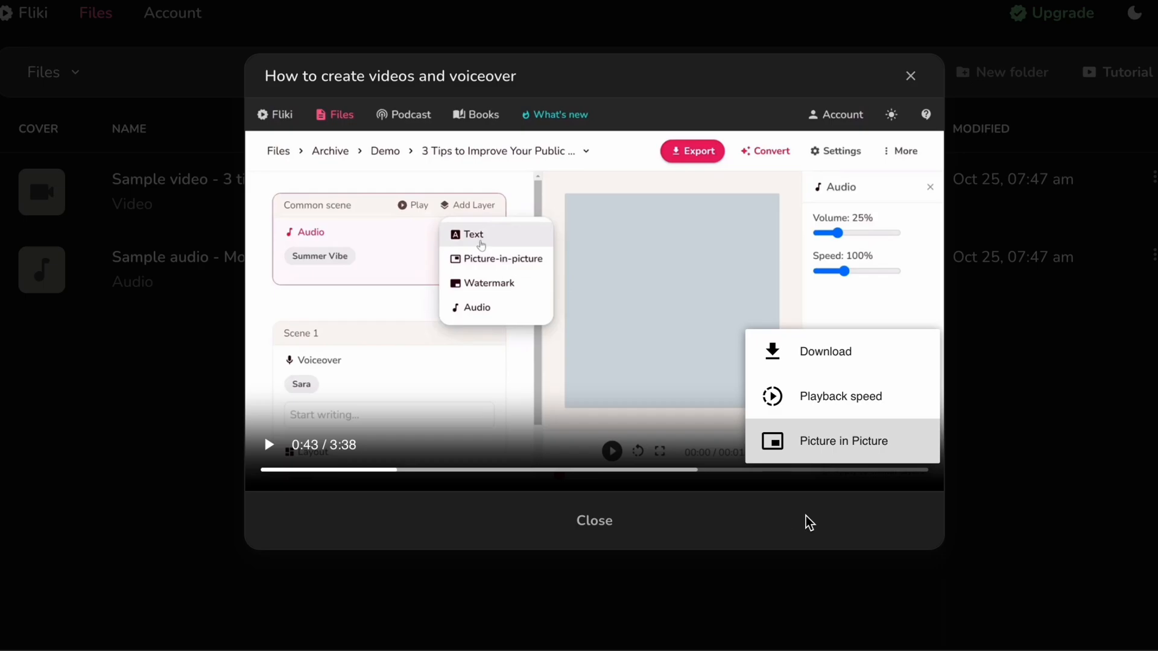
{"action": "left_click", "coordinate": [1032, 422]}
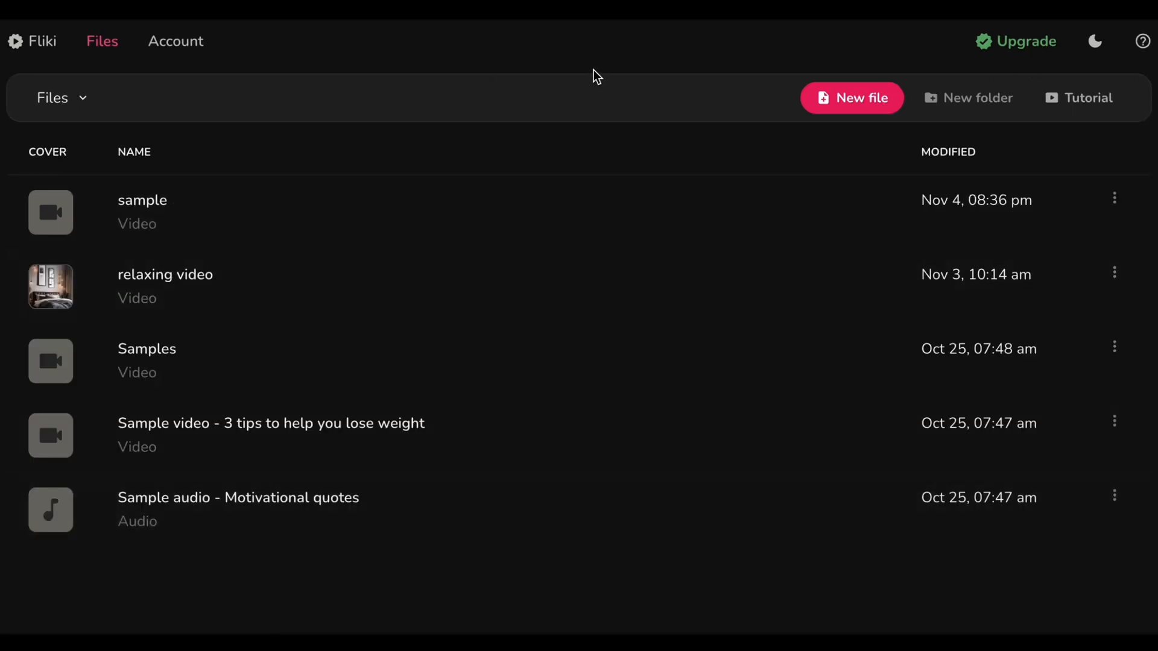
- Start a new file, try the Audio only file type, and set the type to Video
{"action": "left_click", "coordinate": [848, 103]}
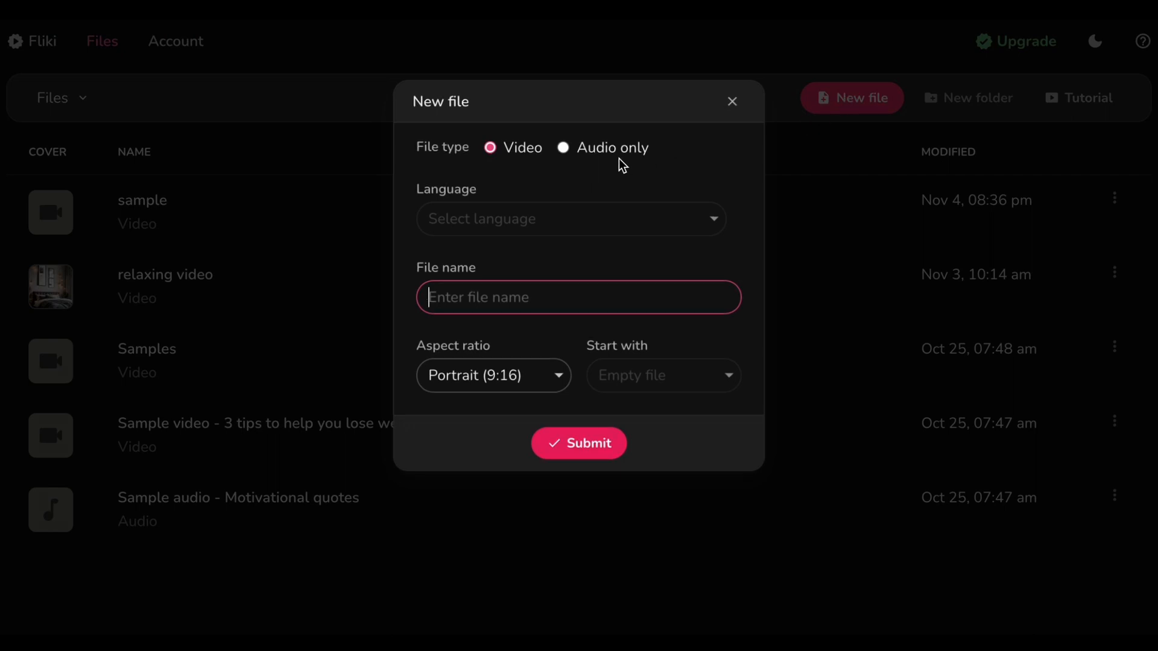
{"action": "left_click", "coordinate": [563, 149]}
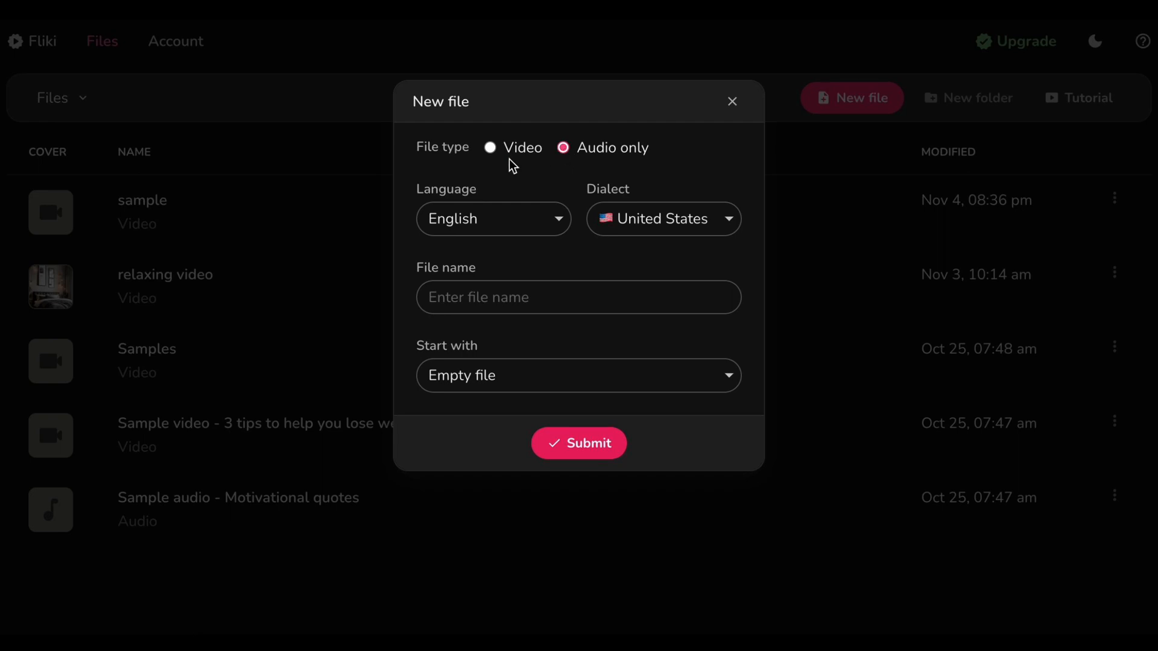
{"action": "left_click", "coordinate": [490, 149]}
- Look through the languages and English dialects offered for the new video file
{"action": "left_click", "coordinate": [480, 225]}
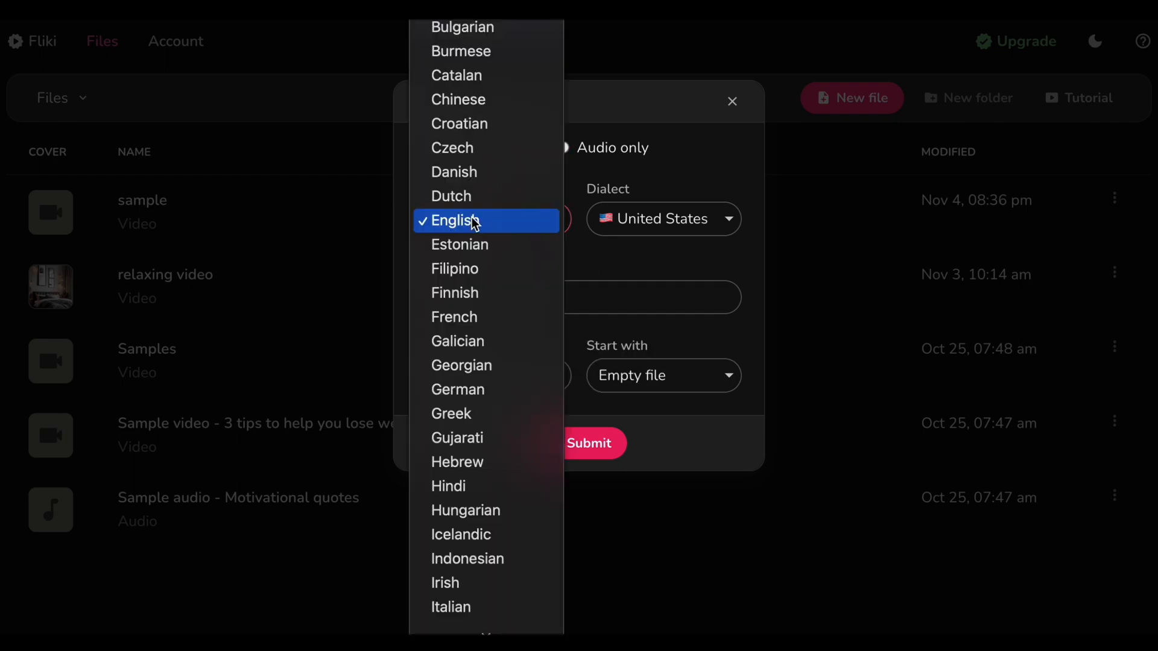
{"action": "scroll", "coordinate": [480, 439], "scroll_direction": "down", "scroll_amount": 4}
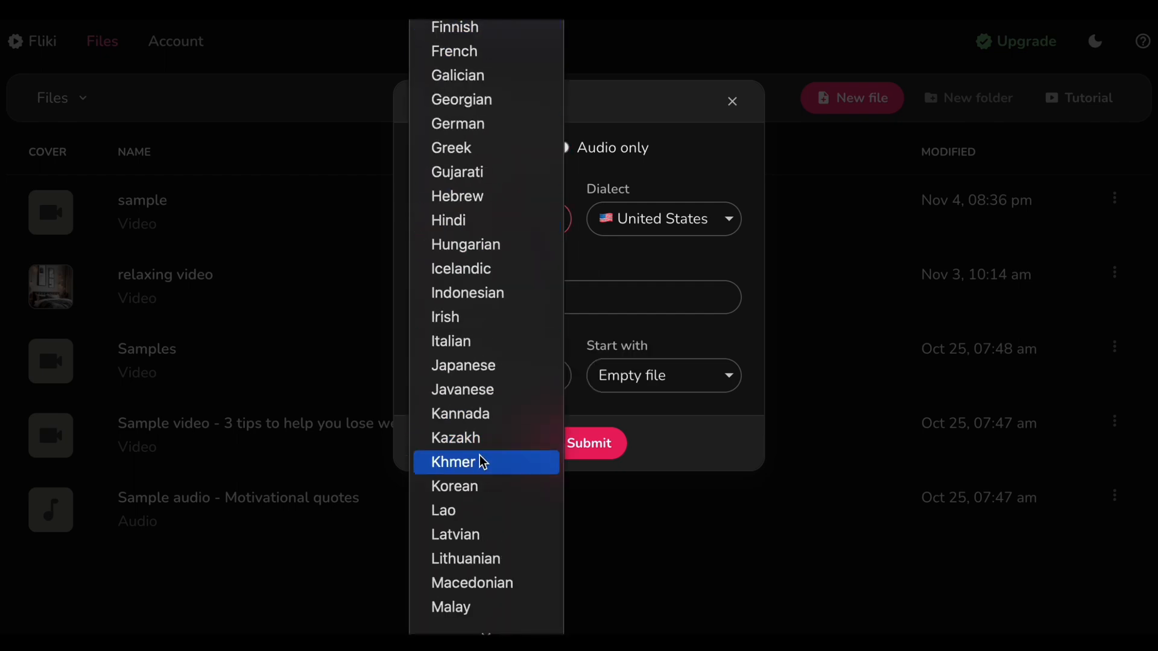
{"action": "left_click", "coordinate": [677, 229]}
{"action": "left_click", "coordinate": [677, 228]}
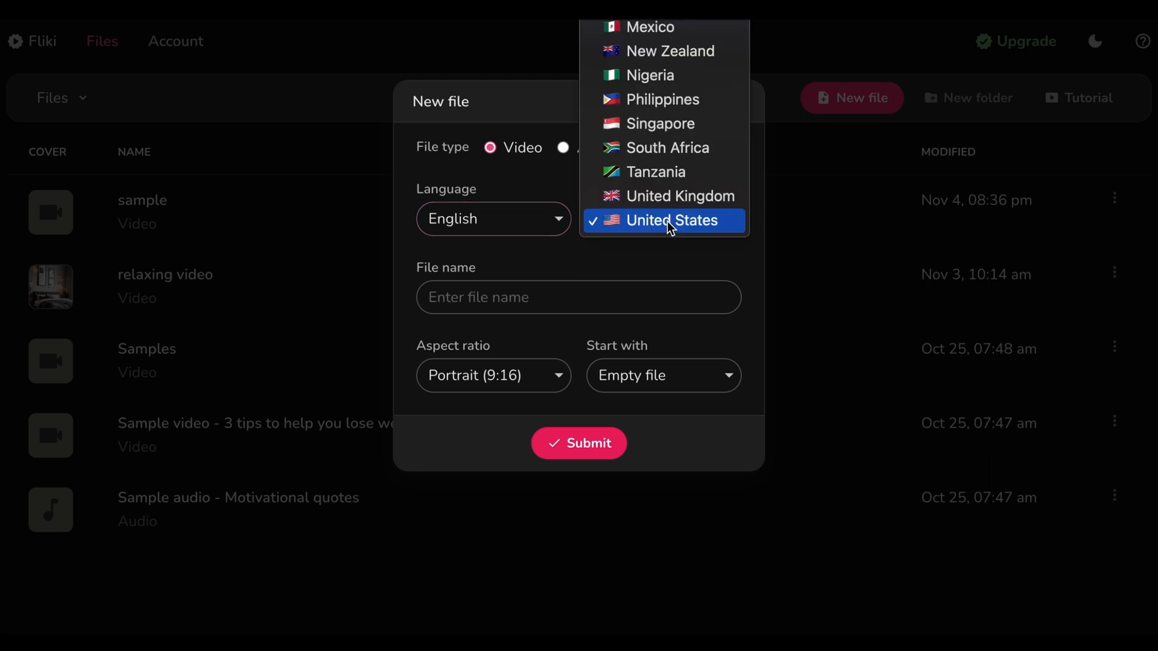
{"action": "scroll", "coordinate": [661, 69], "scroll_direction": "up", "scroll_amount": 3}
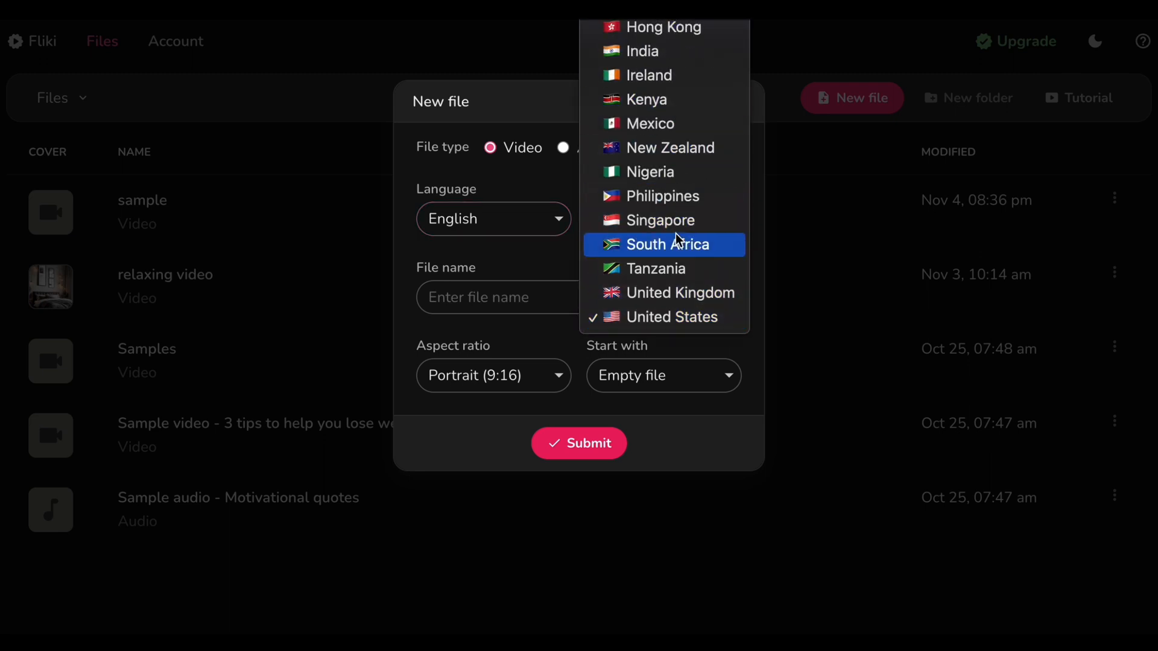
{"action": "left_click", "coordinate": [762, 214]}
- Name the new video file "sample"
{"action": "left_click", "coordinate": [466, 296]}
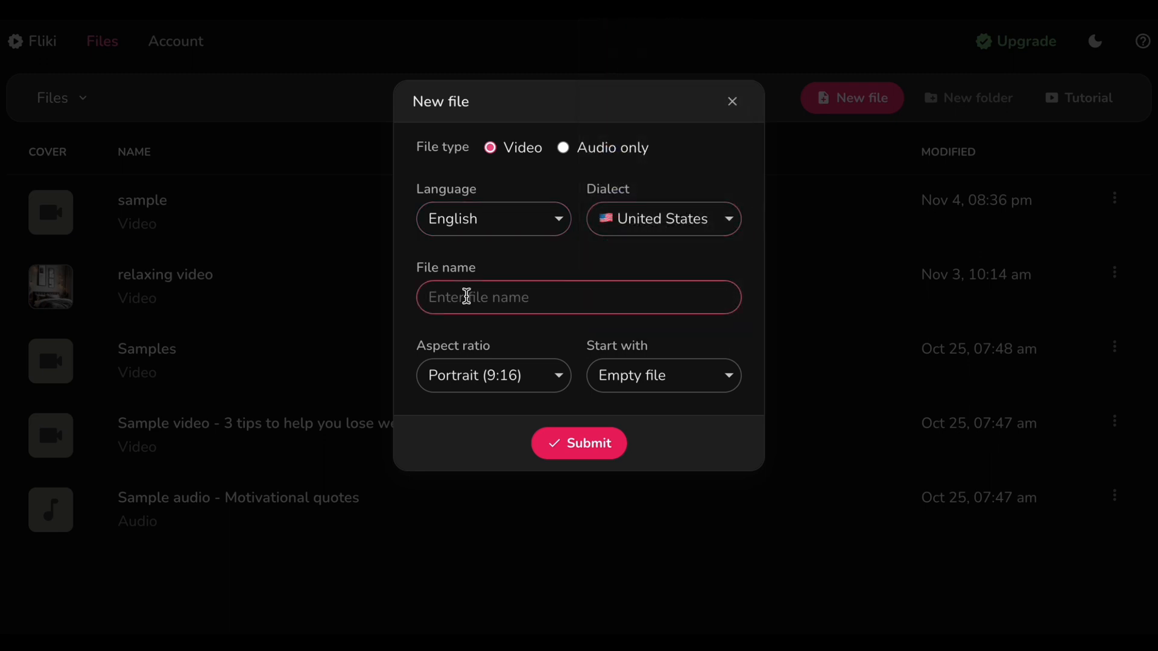
{"action": "type", "text": "sample"}
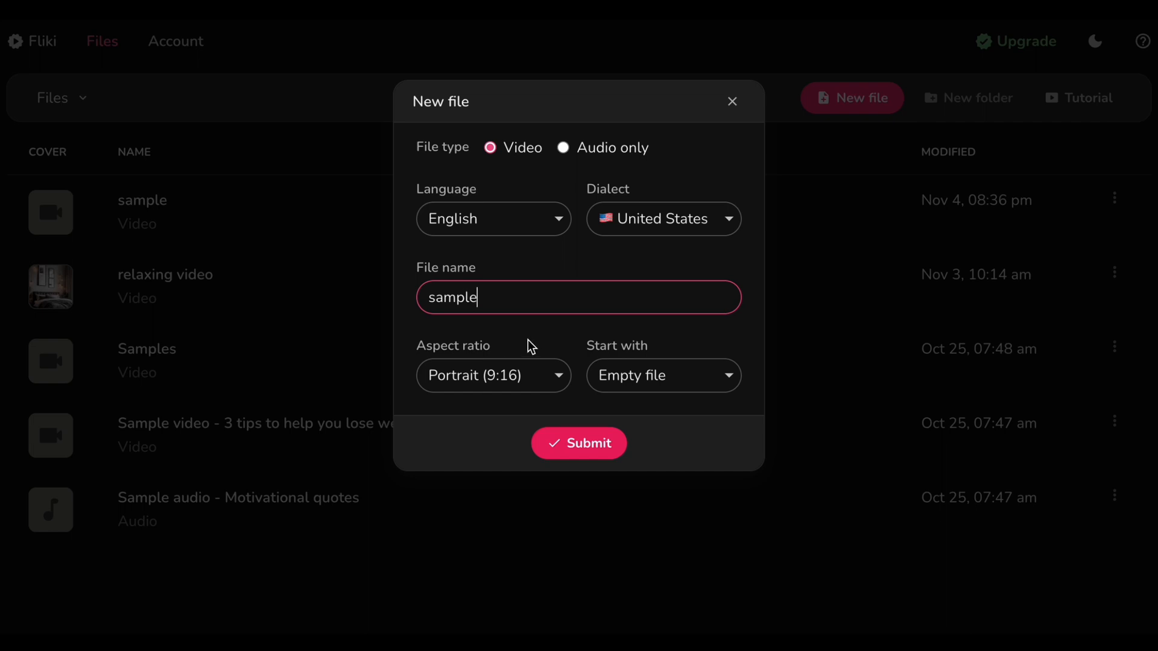
{"action": "key", "text": "Tab"}
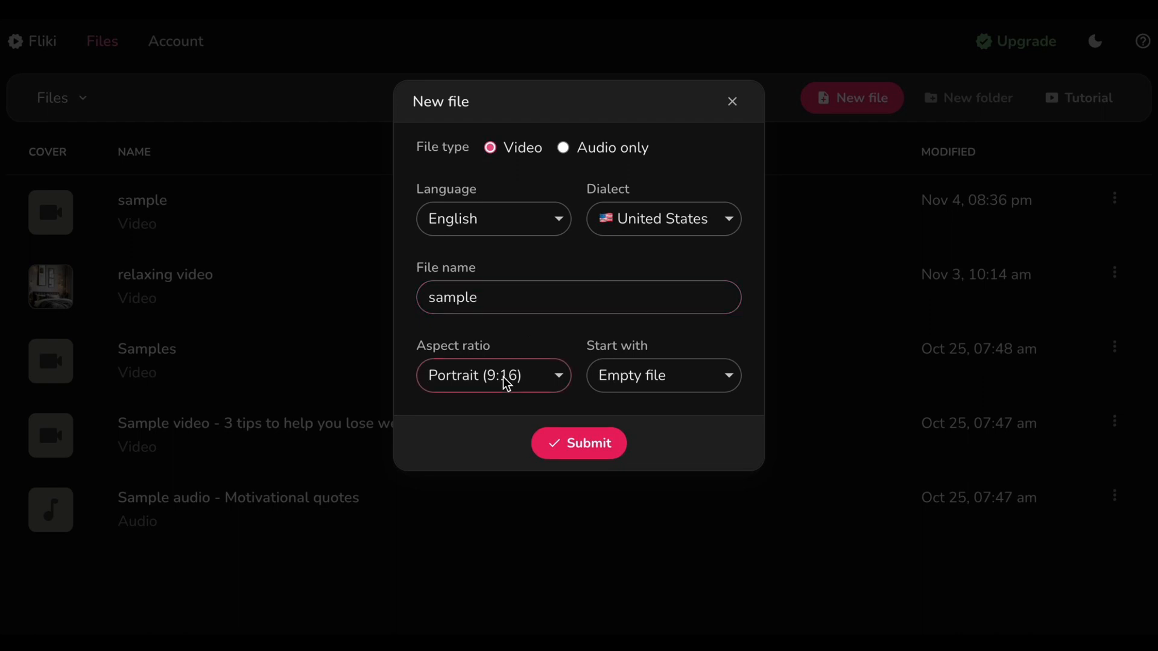
- Try the Square (1:1) aspect ratio for the new video and switch back to Portrait (9:16)
{"action": "left_click", "coordinate": [505, 383]}
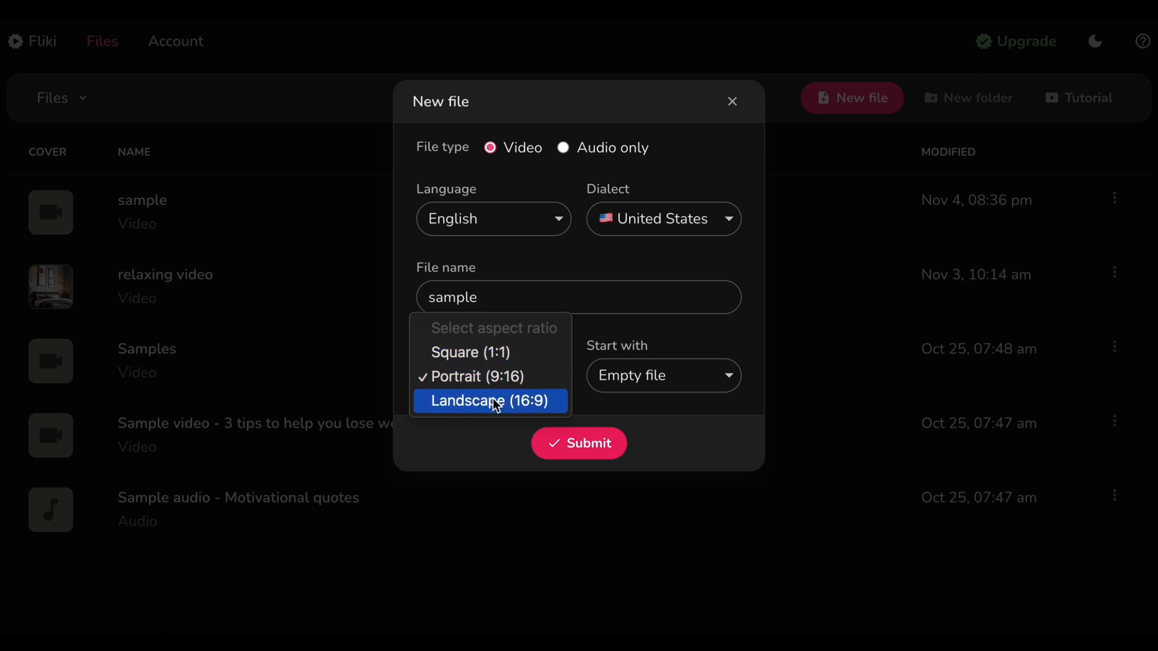
{"action": "left_click", "coordinate": [481, 360]}
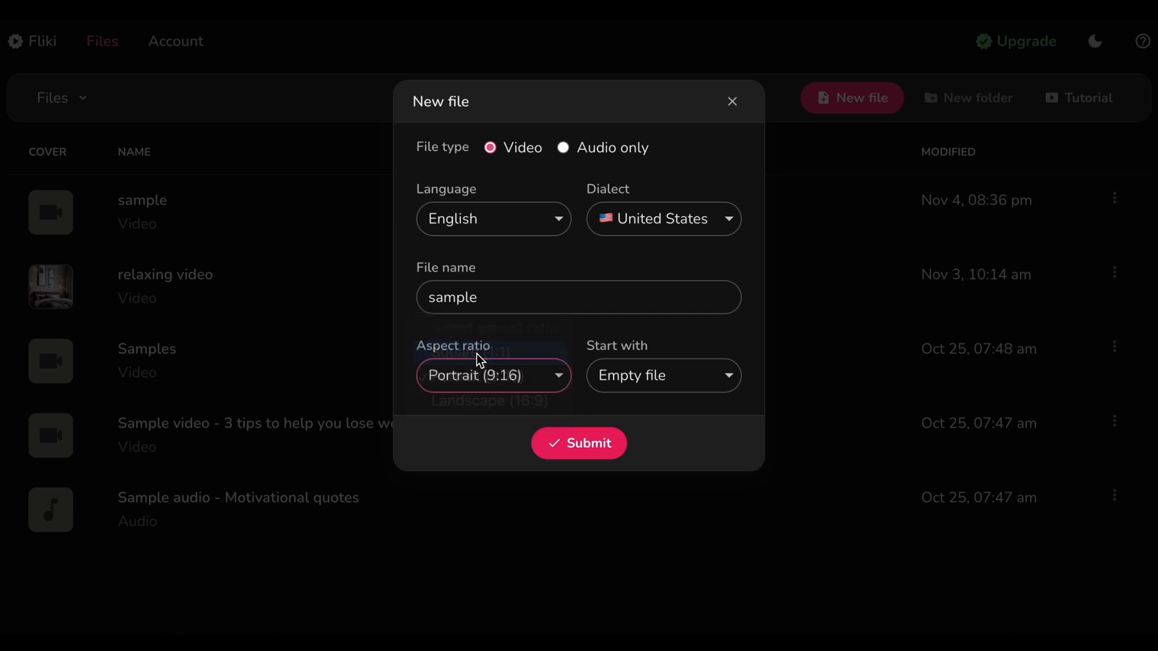
{"action": "left_click", "coordinate": [488, 389]}
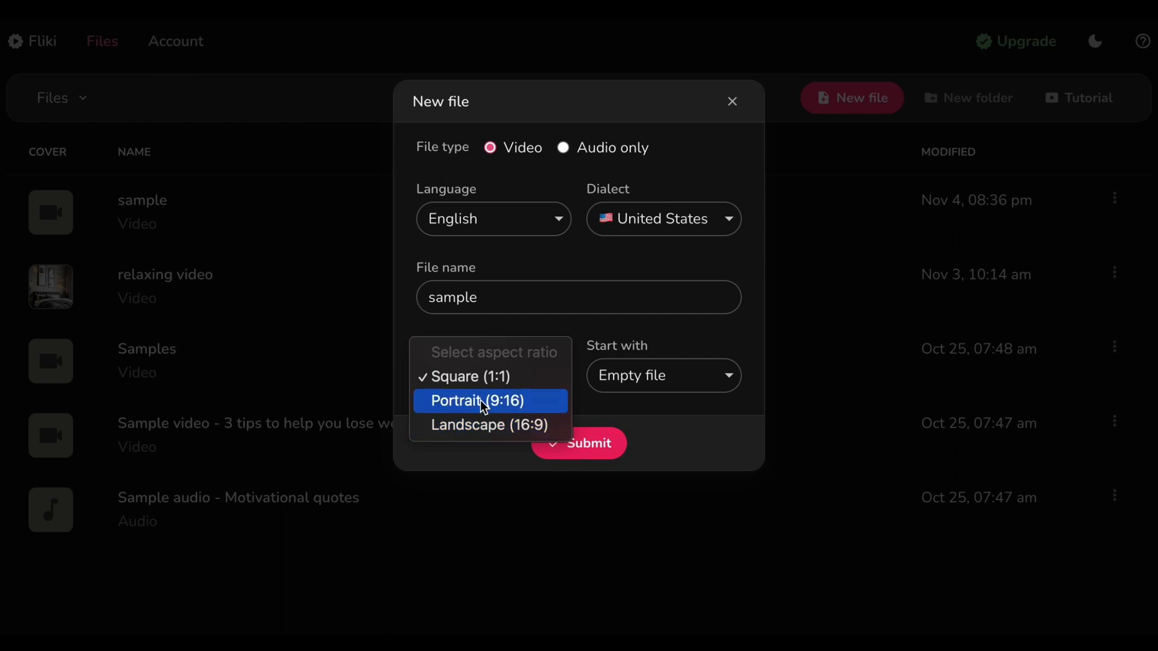
{"action": "left_click", "coordinate": [483, 401]}
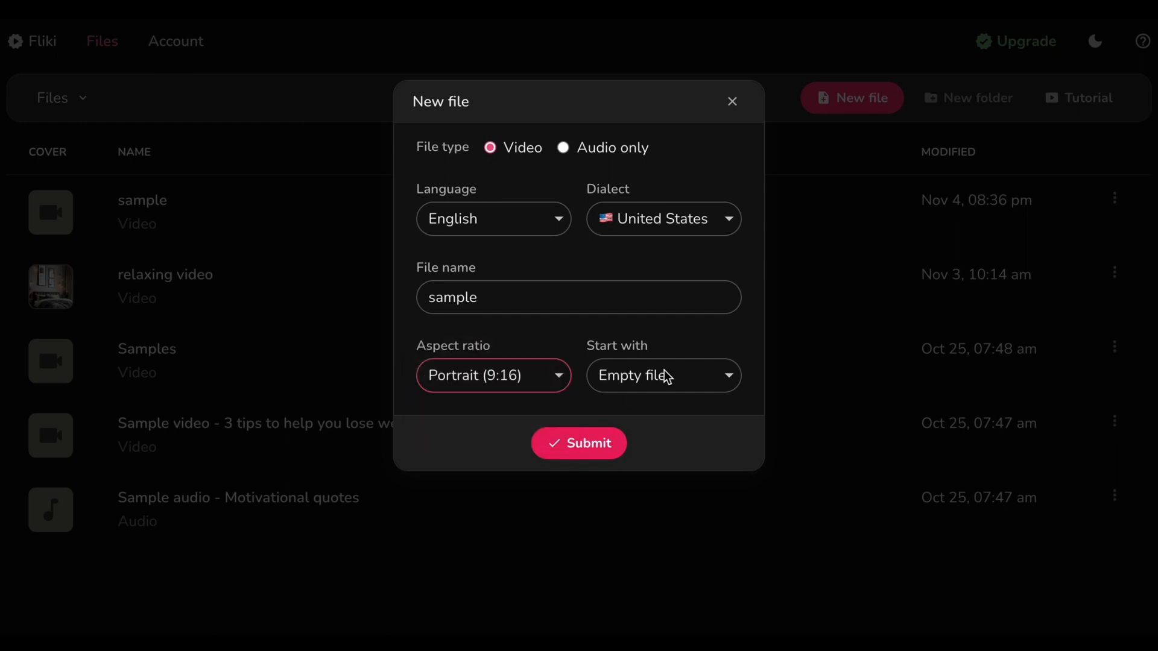
- Choose Empty file as the starting point and create the video file
{"action": "left_click", "coordinate": [666, 377]}
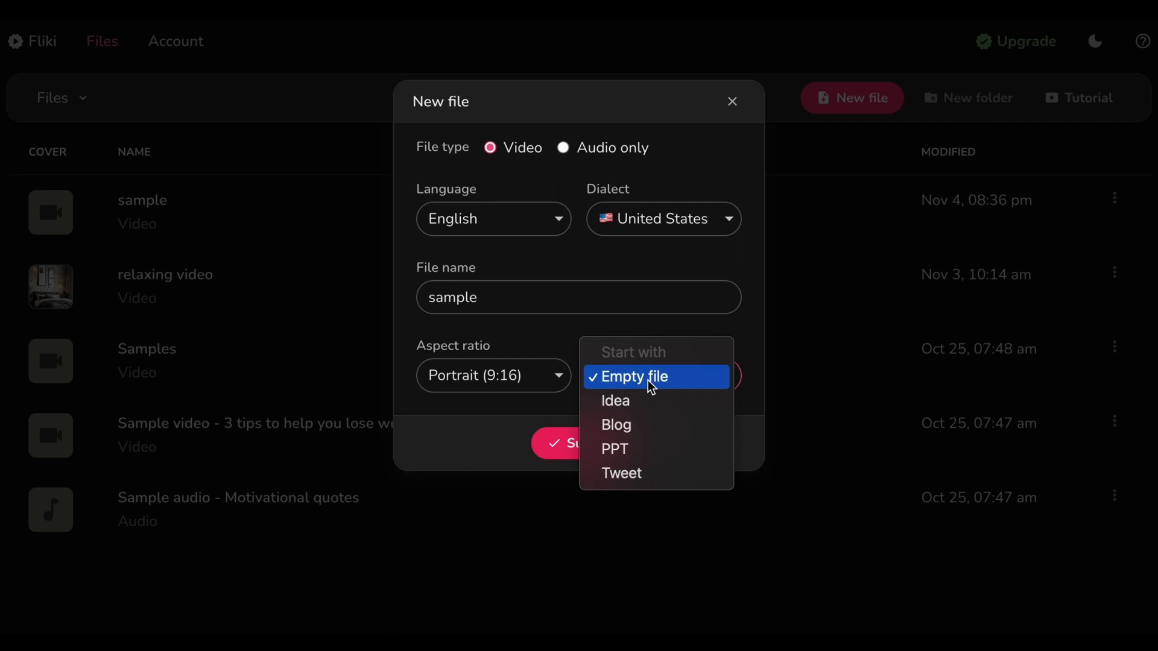
{"action": "left_click", "coordinate": [651, 379]}
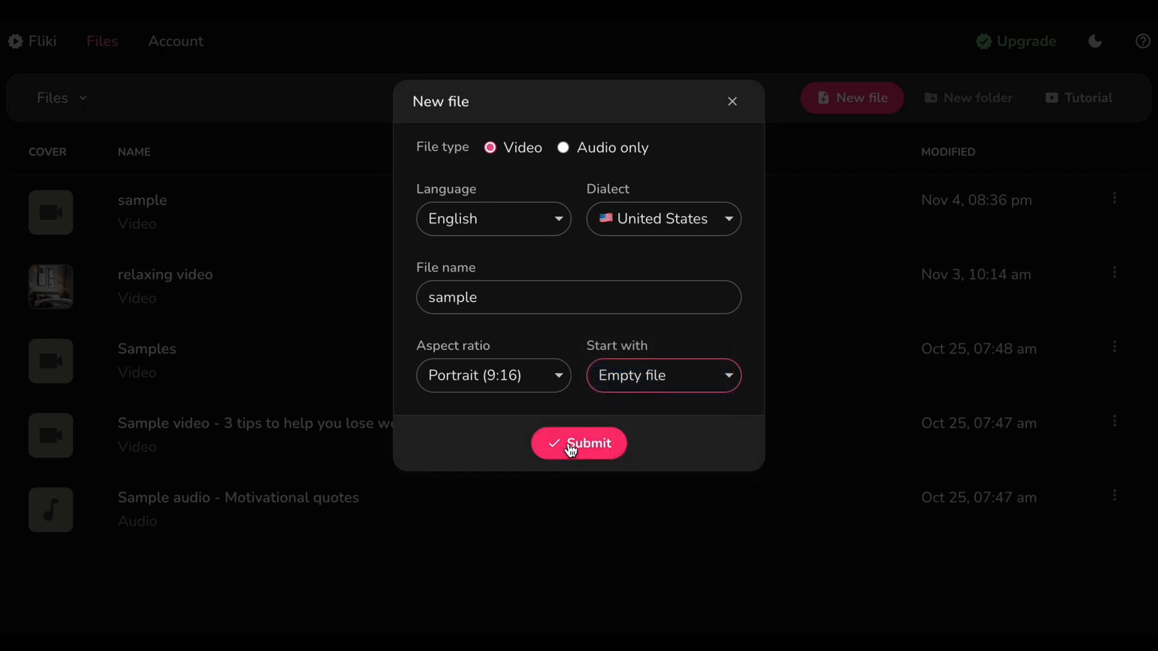
{"action": "left_click", "coordinate": [571, 448]}
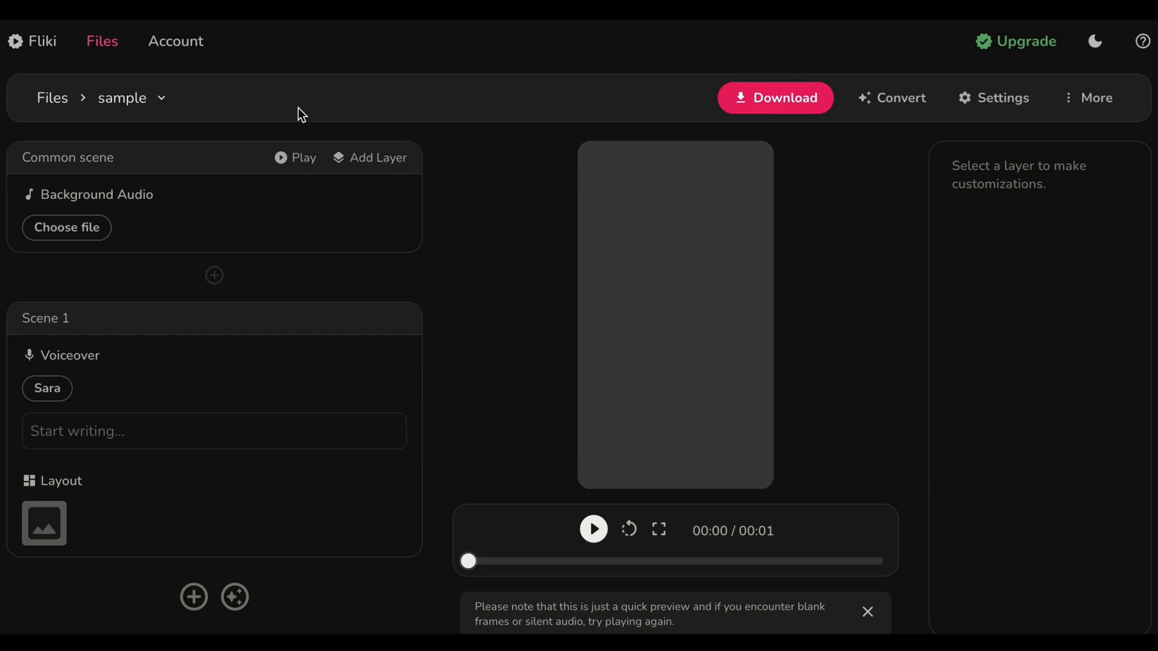
- Preview the stock music track An Evening In New York and set it as the common scene's background audio
{"action": "left_click", "coordinate": [75, 229]}
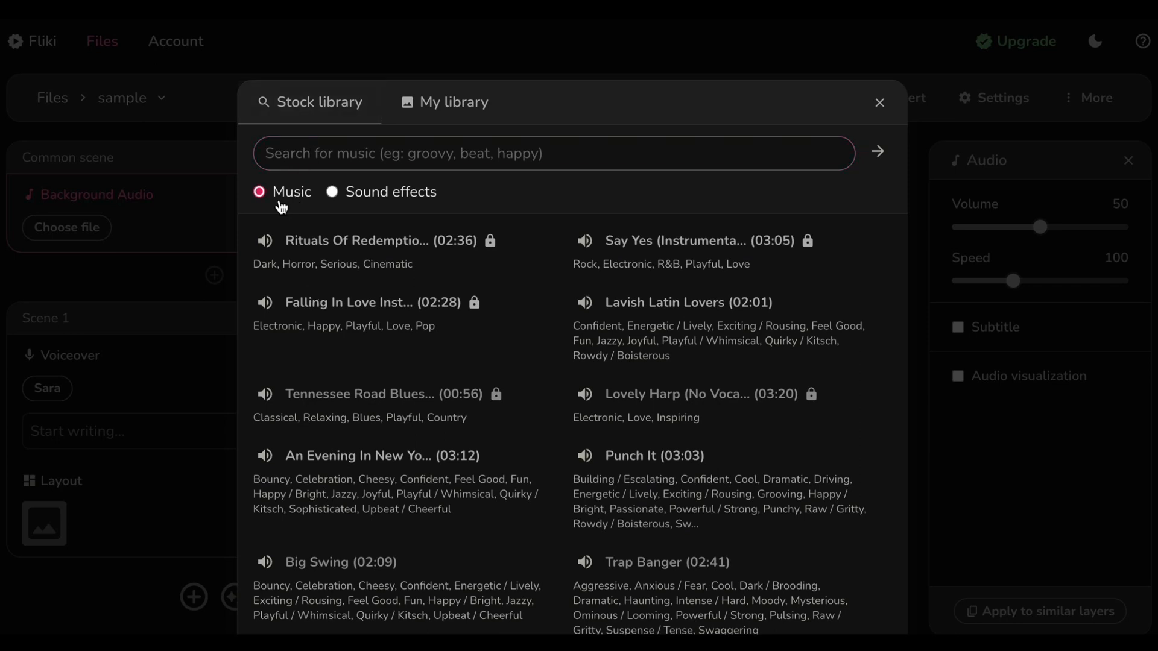
{"action": "left_click", "coordinate": [342, 194]}
{"action": "left_click", "coordinate": [269, 195]}
{"action": "scroll", "coordinate": [433, 348], "scroll_direction": "down", "scroll_amount": 5}
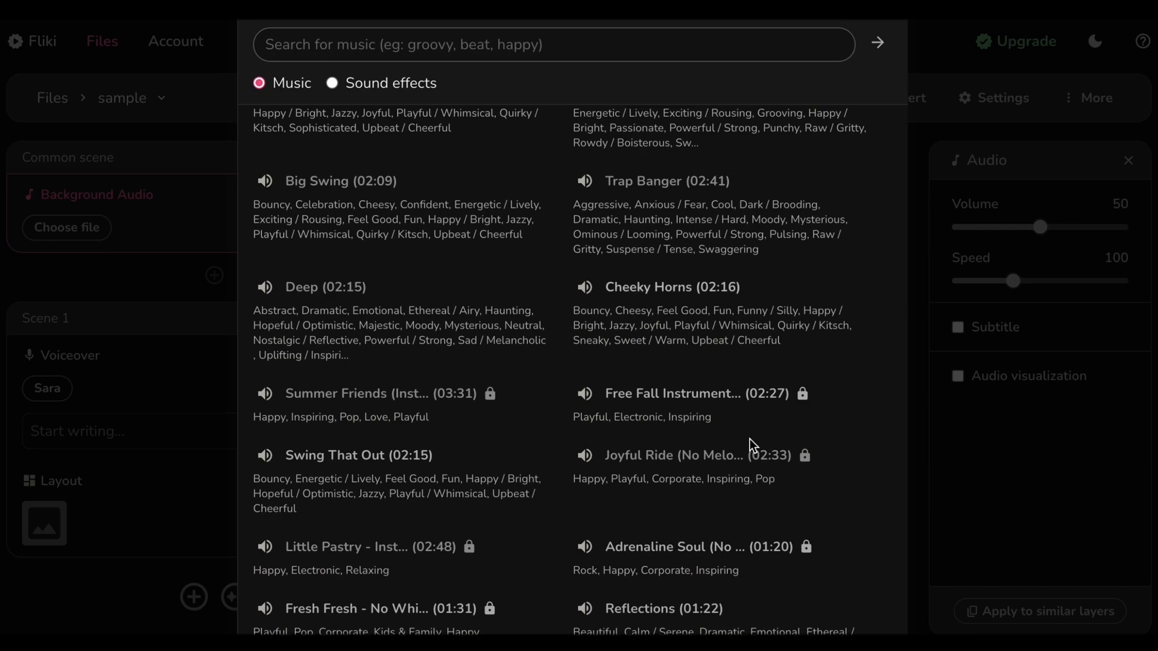
{"action": "scroll", "coordinate": [676, 327], "scroll_direction": "up", "scroll_amount": 5}
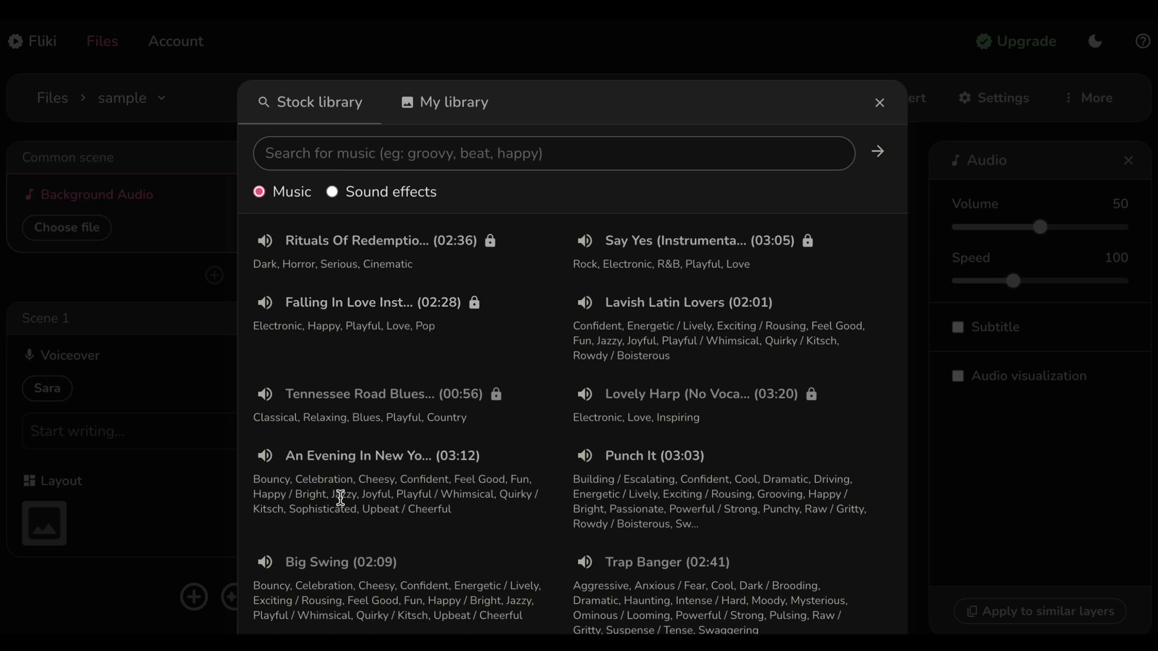
{"action": "left_click", "coordinate": [261, 459]}
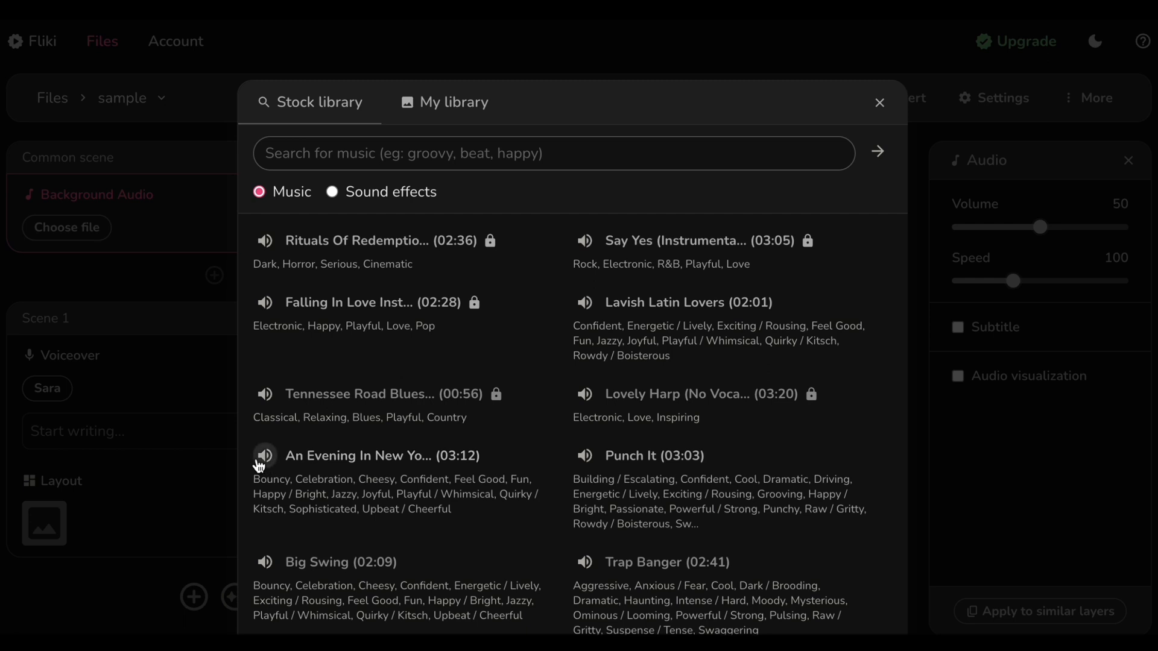
{"action": "left_click", "coordinate": [371, 465]}
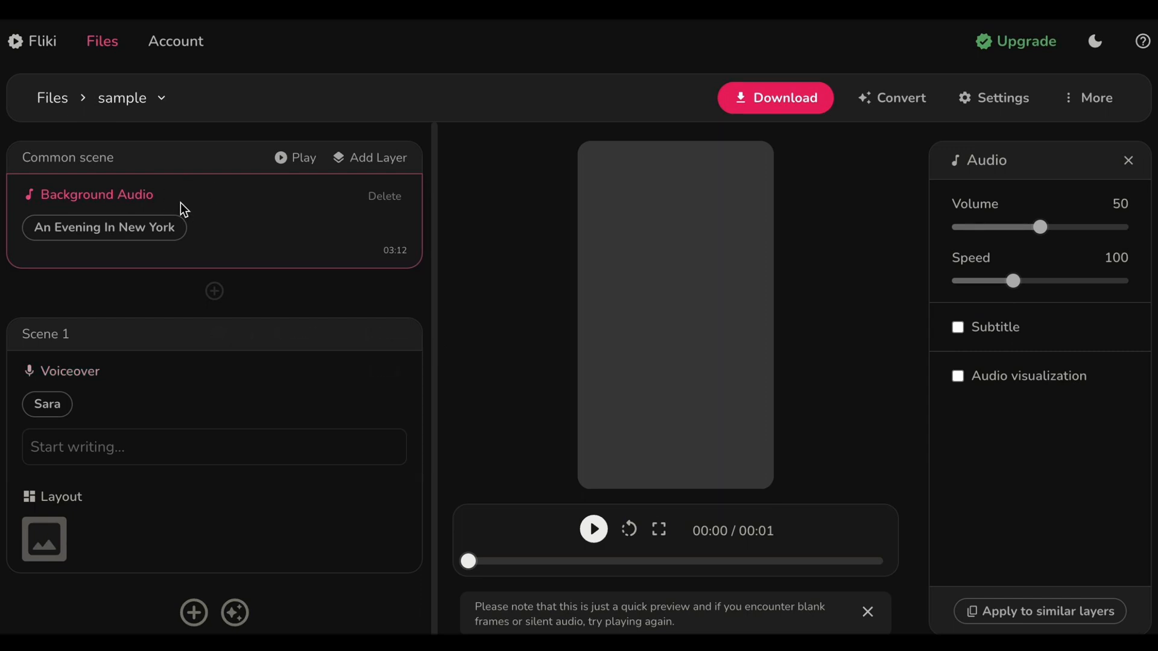
- Examine the background audio sources, including the file upload in My library and the stock music list
{"action": "left_click", "coordinate": [142, 234]}
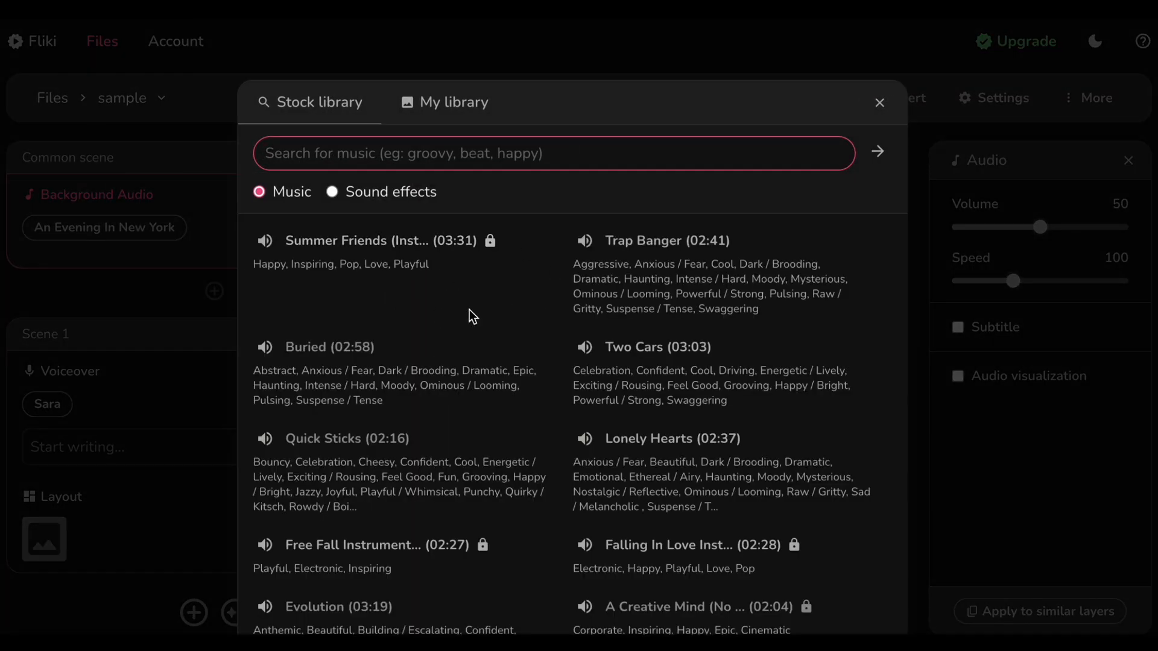
{"action": "left_click", "coordinate": [442, 114]}
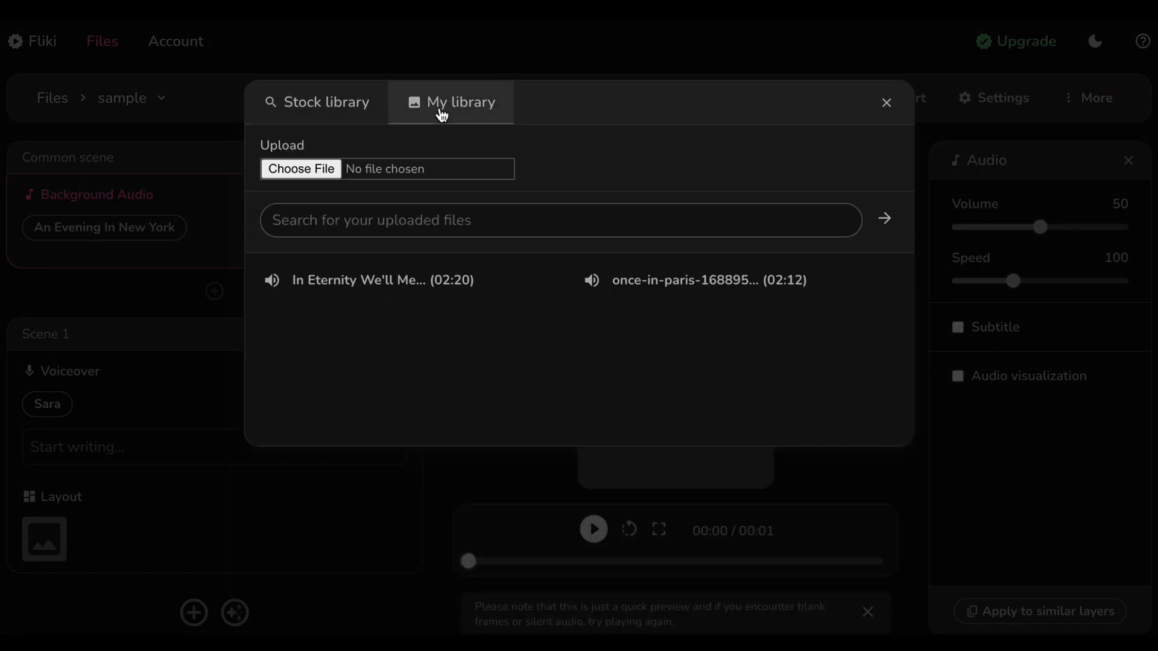
{"action": "left_click", "coordinate": [311, 168]}
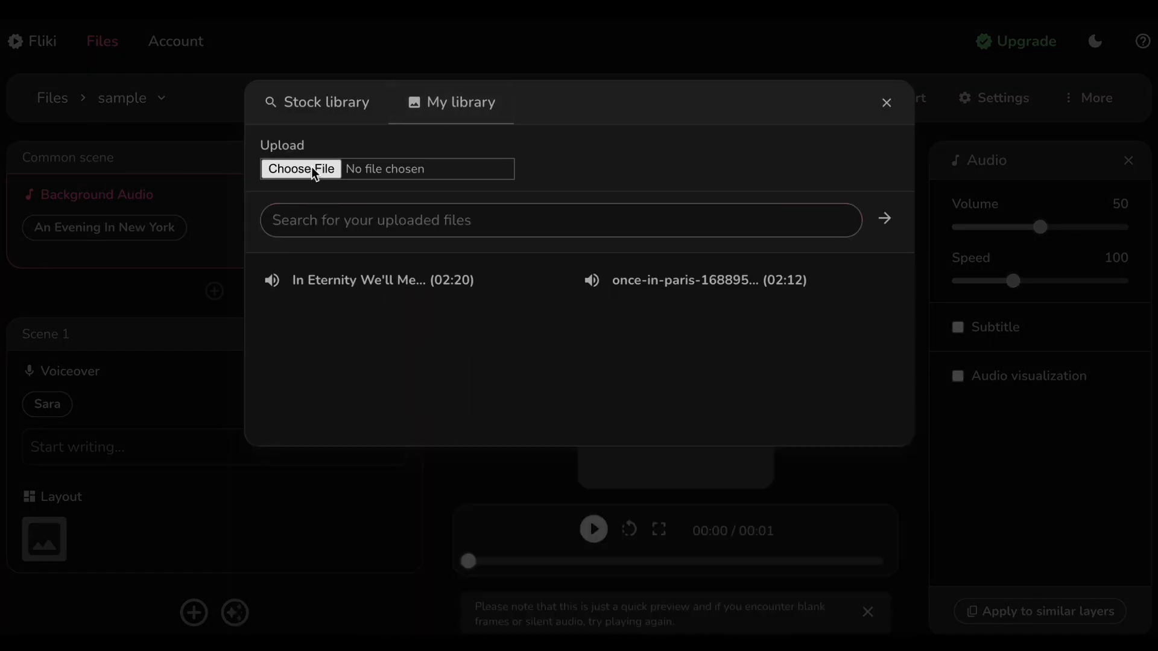
{"action": "scroll", "coordinate": [437, 174], "scroll_direction": "down", "scroll_amount": 10}
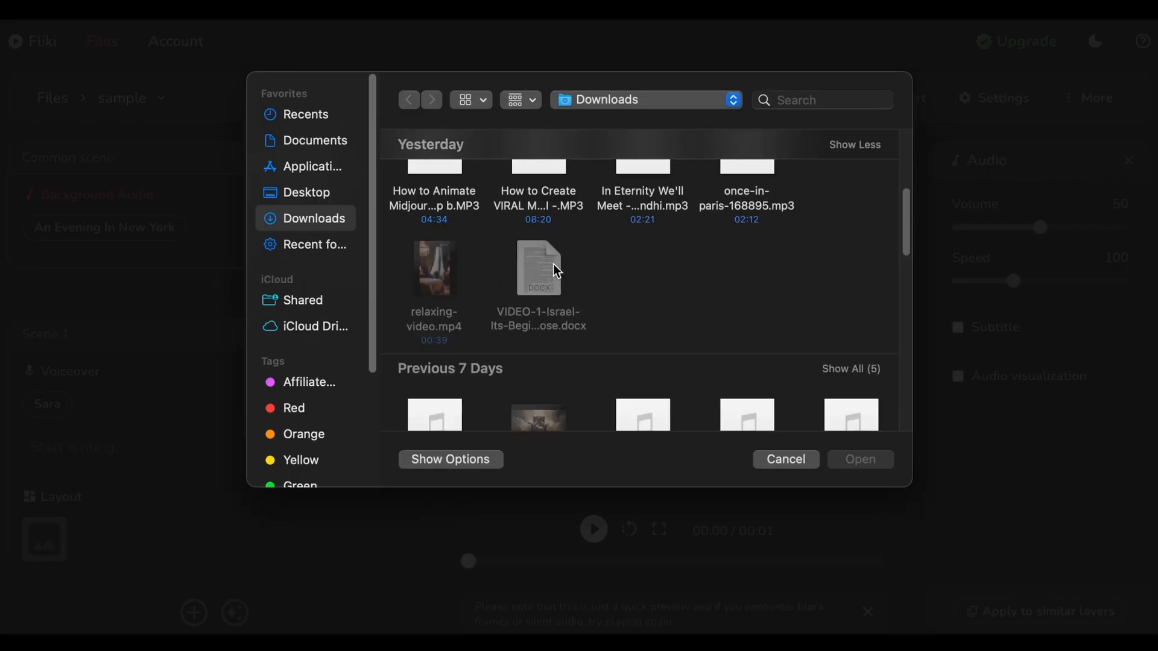
{"action": "left_click", "coordinate": [787, 460]}
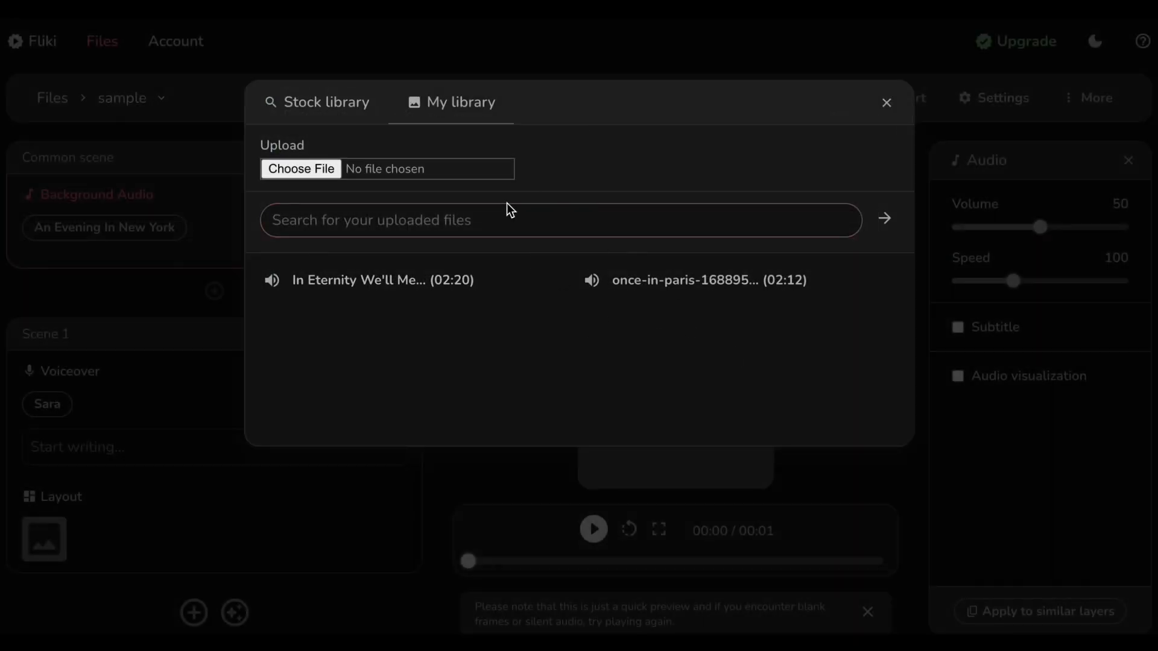
{"action": "left_click", "coordinate": [326, 104]}
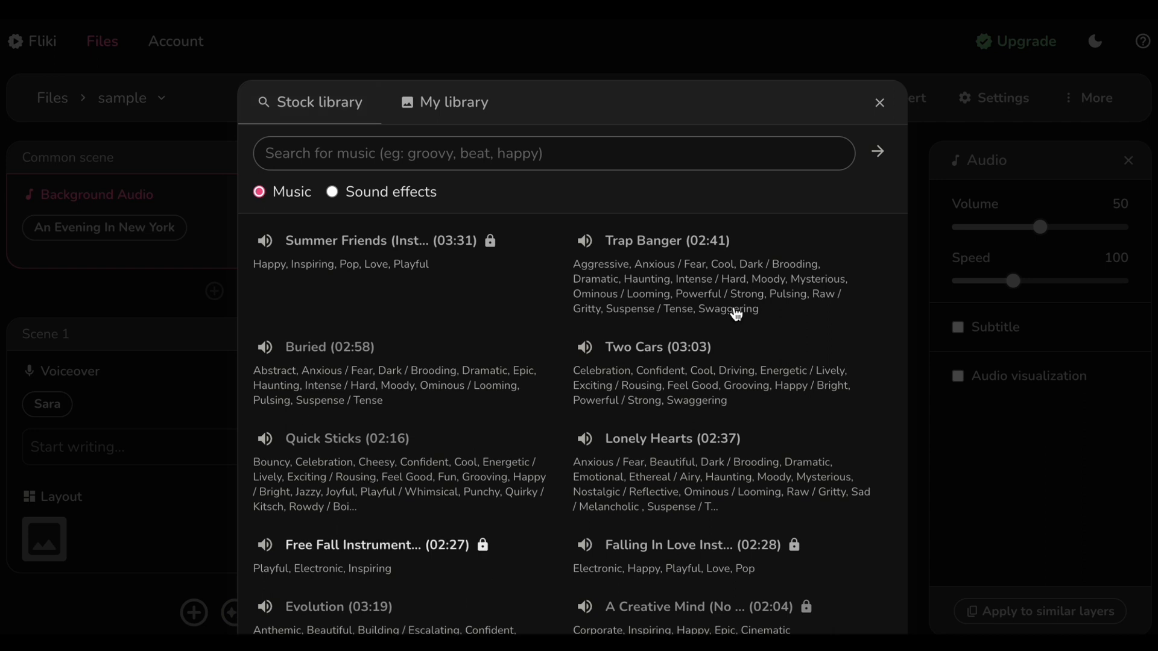
{"action": "left_click", "coordinate": [880, 108]}
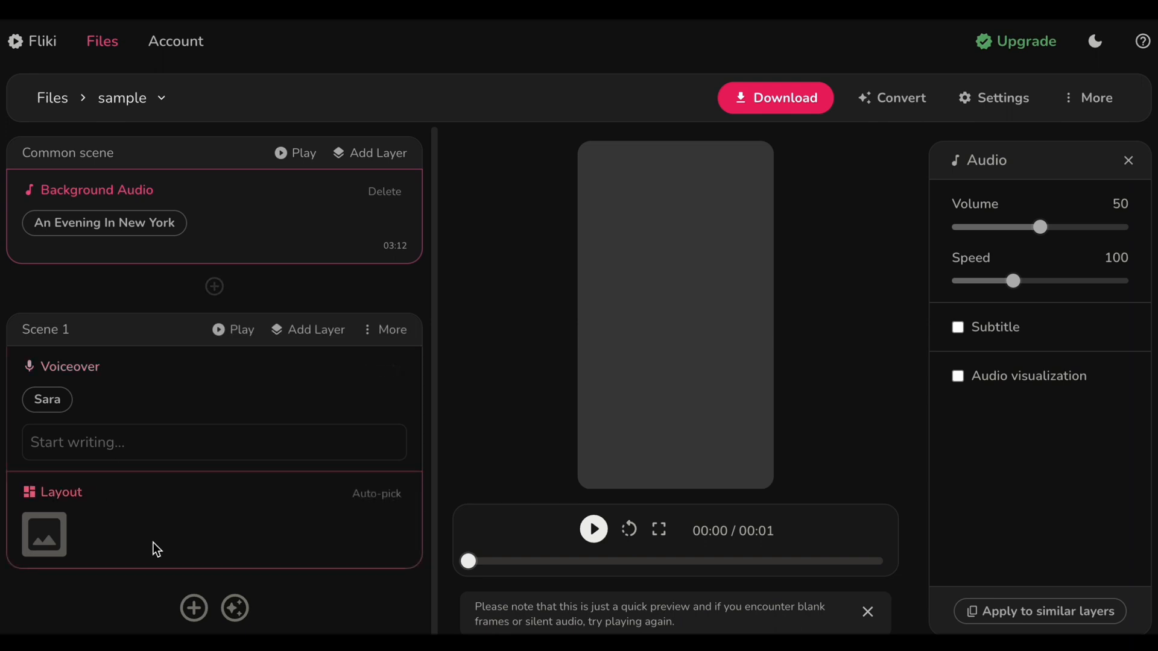
- Open Scene 1's layout media and browse the stock library under the Video, Image and GIF types
{"action": "left_click", "coordinate": [43, 534]}
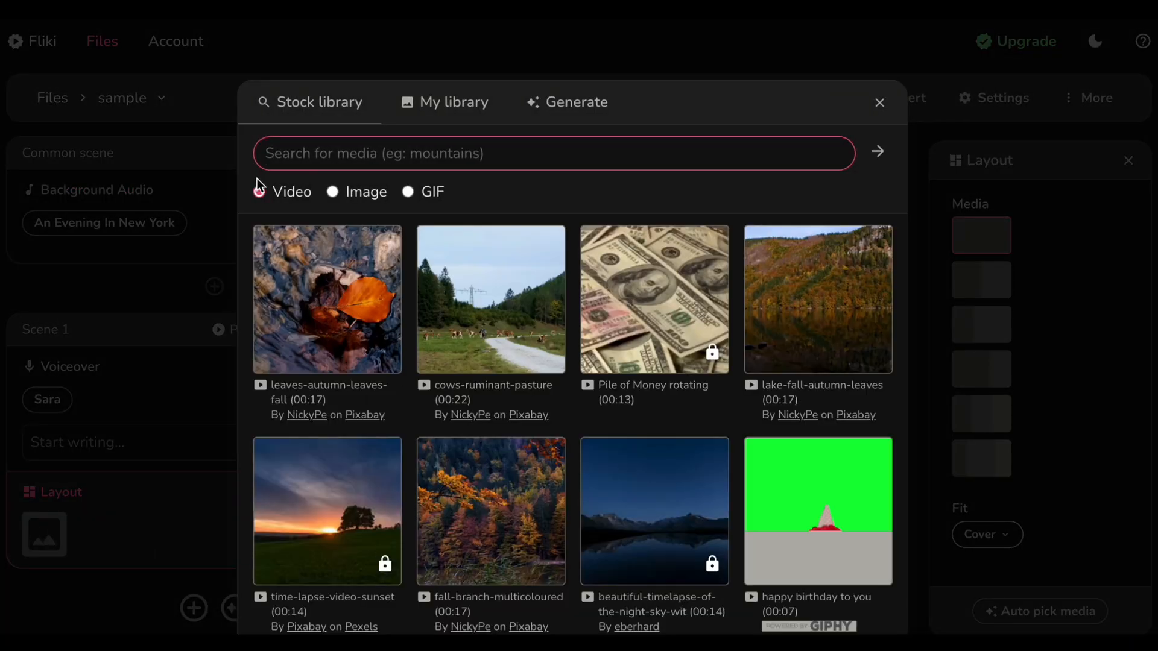
{"action": "scroll", "coordinate": [599, 403], "scroll_direction": "down", "scroll_amount": 1}
{"action": "scroll", "coordinate": [599, 403], "scroll_direction": "down", "scroll_amount": 3}
{"action": "scroll", "coordinate": [598, 403], "scroll_direction": "up", "scroll_amount": 5}
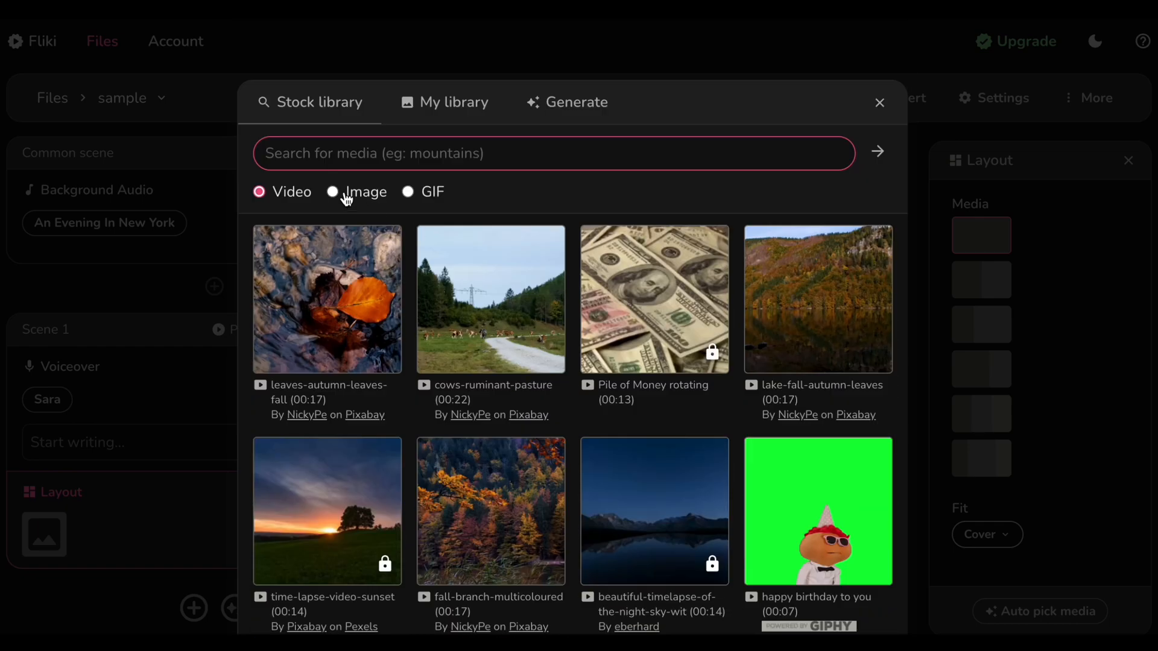
{"action": "left_click", "coordinate": [334, 191]}
{"action": "scroll", "coordinate": [601, 370], "scroll_direction": "down", "scroll_amount": 3}
{"action": "scroll", "coordinate": [413, 227], "scroll_direction": "up", "scroll_amount": 4}
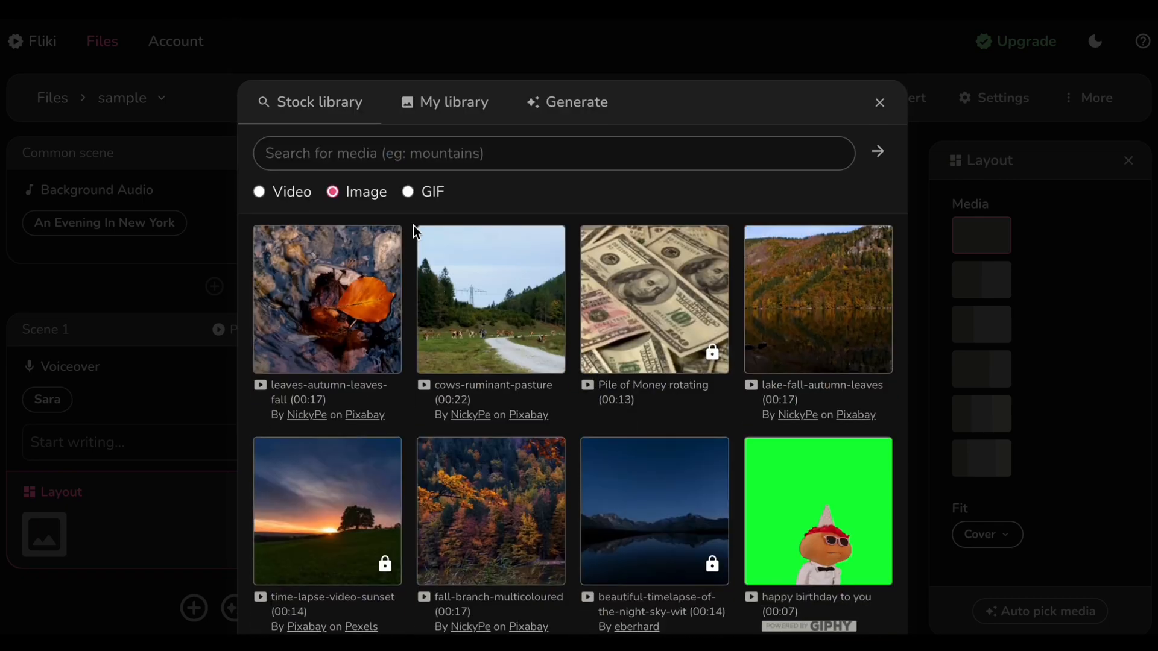
{"action": "left_click", "coordinate": [408, 192]}
{"action": "scroll", "coordinate": [610, 396], "scroll_direction": "down", "scroll_amount": 3}
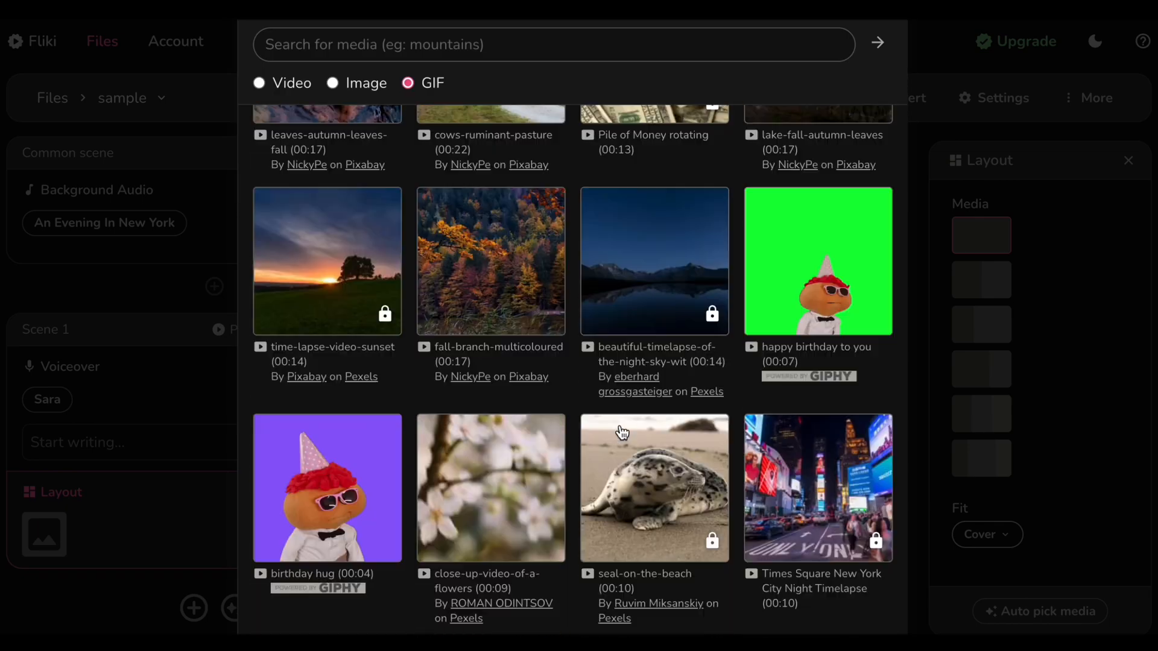
{"action": "scroll", "coordinate": [339, 223], "scroll_direction": "up", "scroll_amount": 4}
{"action": "left_click", "coordinate": [325, 154]}
{"action": "left_click", "coordinate": [286, 188]}
{"action": "left_click", "coordinate": [312, 156]}
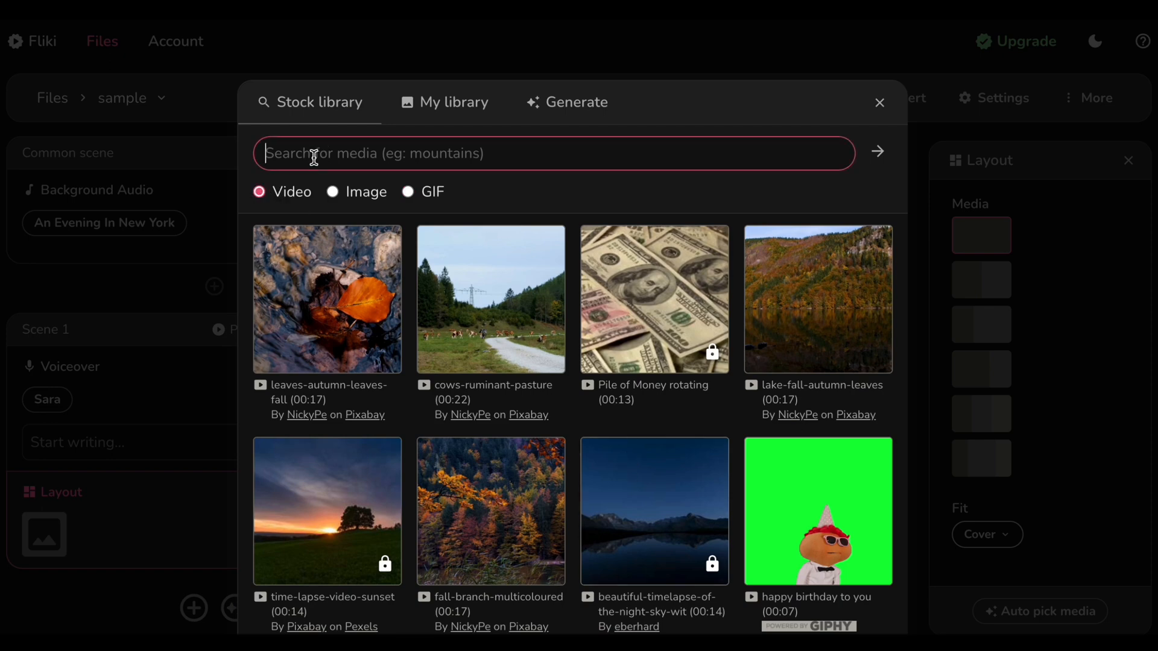
- Search the stock images for "mountain" and look through the results
{"action": "left_click", "coordinate": [333, 191]}
{"action": "left_click", "coordinate": [336, 158]}
{"action": "type", "text": "mountain"}
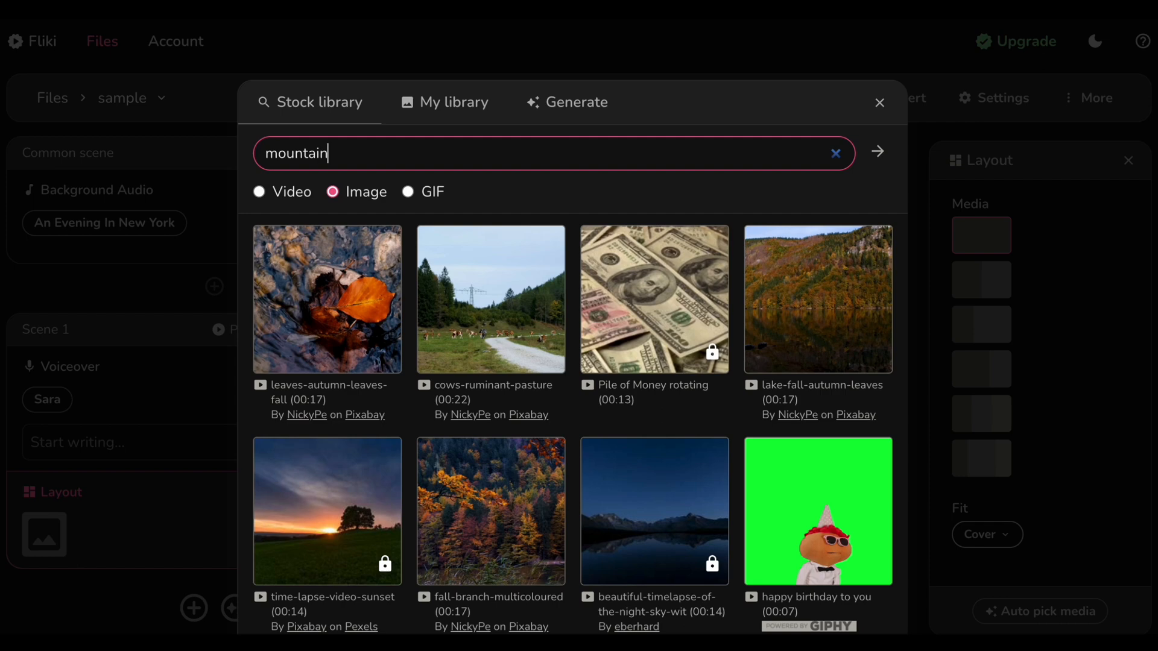
{"action": "key", "text": "Return"}
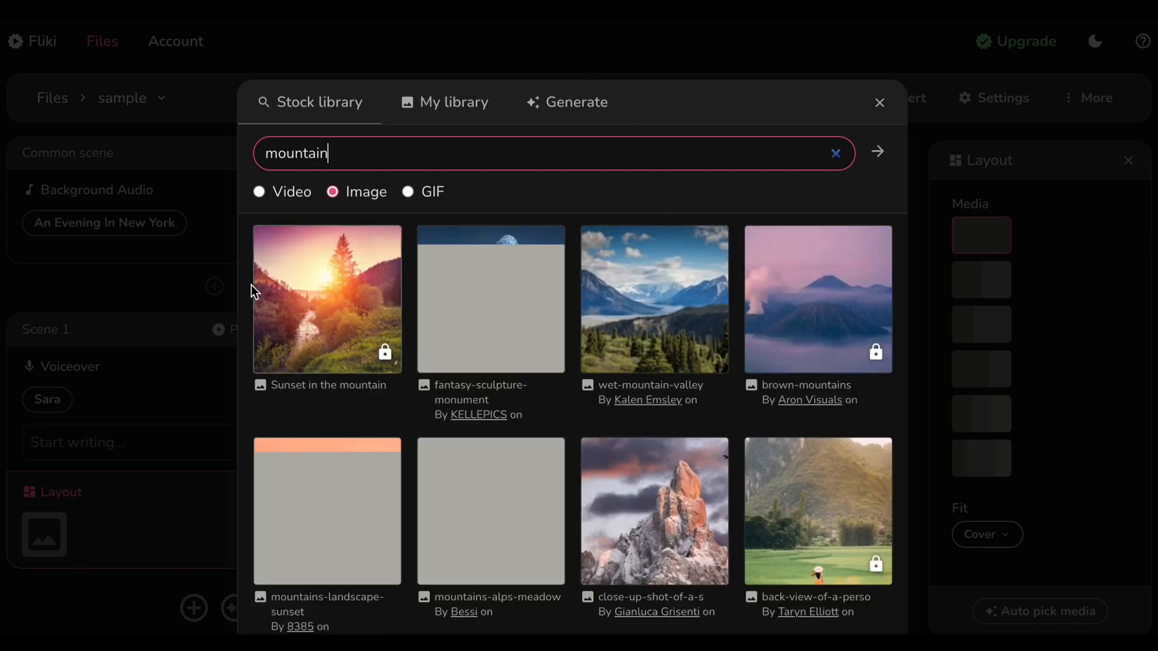
{"action": "scroll", "coordinate": [539, 415], "scroll_direction": "down", "scroll_amount": 2}
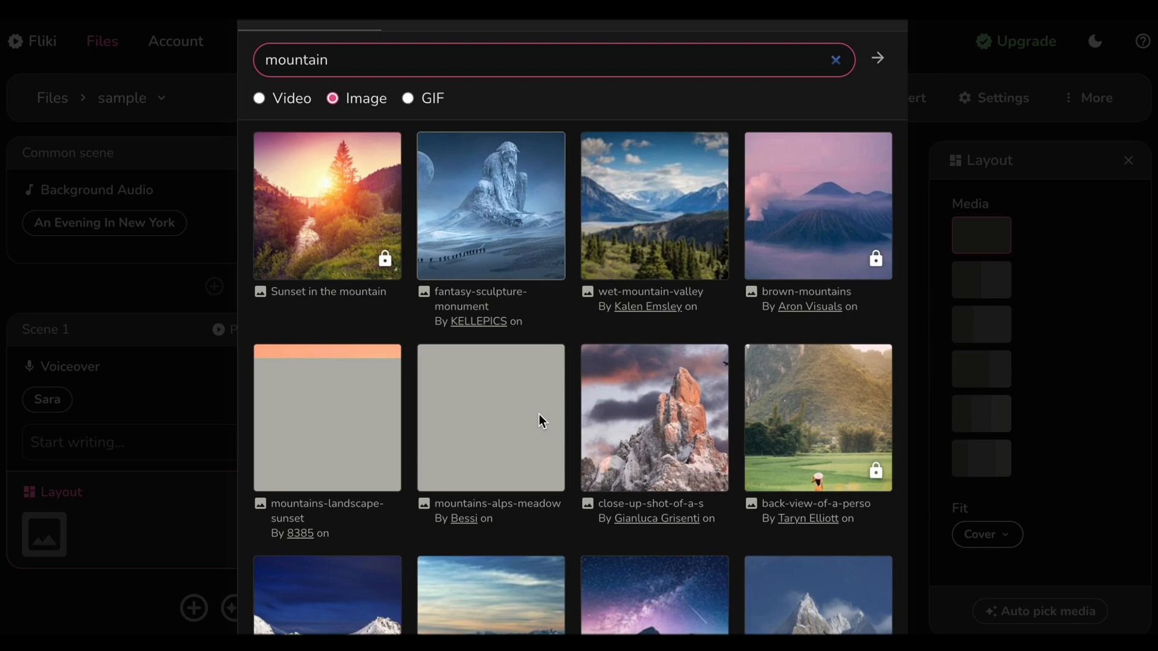
{"action": "scroll", "coordinate": [538, 414], "scroll_direction": "down", "scroll_amount": 4}
{"action": "scroll", "coordinate": [538, 416], "scroll_direction": "up", "scroll_amount": 6}
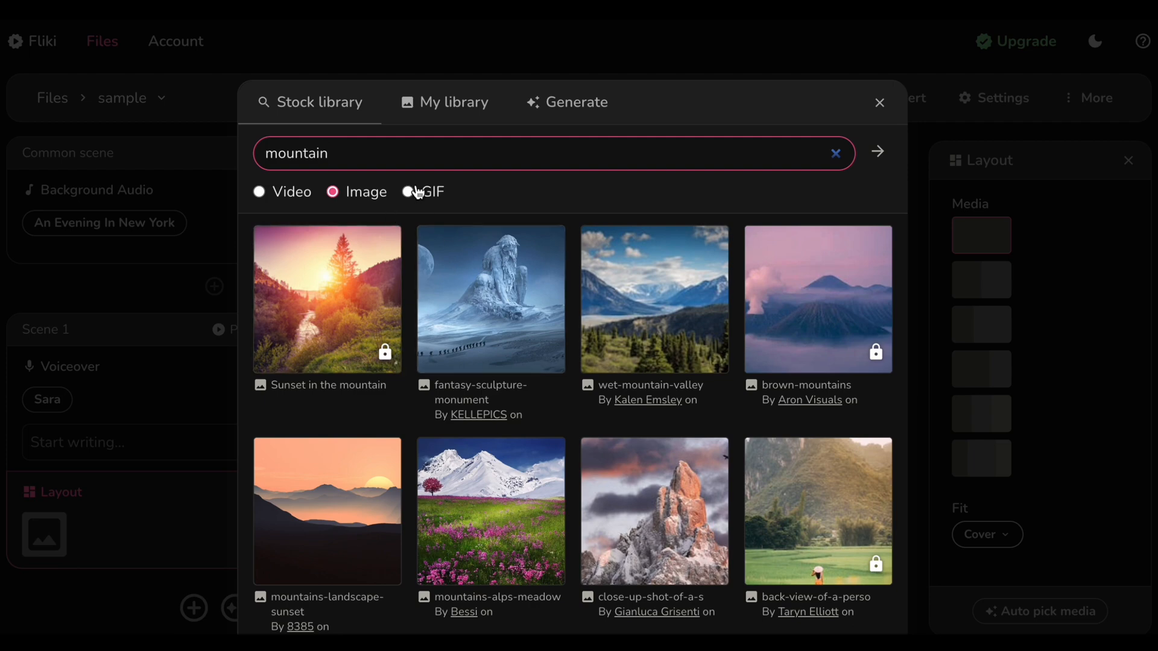
- Set the stock media type back to Video and clear the mountain search
{"action": "left_click", "coordinate": [263, 193]}
{"action": "left_click", "coordinate": [408, 160]}
{"action": "key", "text": "BackSpace"}
{"action": "key", "text": "BackSpace"}
{"action": "key", "text": "BackSpace"}
{"action": "key", "text": "BackSpace"}
{"action": "key", "text": "BackSpace"}
{"action": "key", "text": "BackSpace"}
{"action": "key", "text": "BackSpace"}
{"action": "key", "text": "BackSpace"}
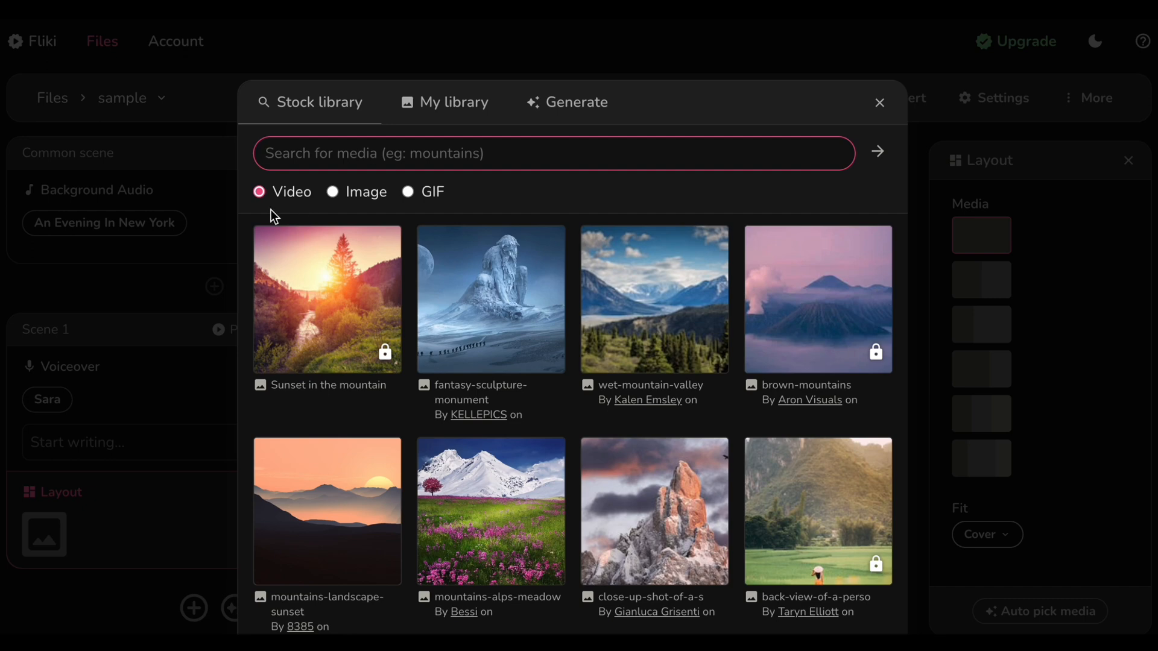
- Start an AI-generated image for Scene 1's layout with the instructions "small house near beach"
{"action": "left_click", "coordinate": [567, 104]}
{"action": "left_click", "coordinate": [422, 174]}
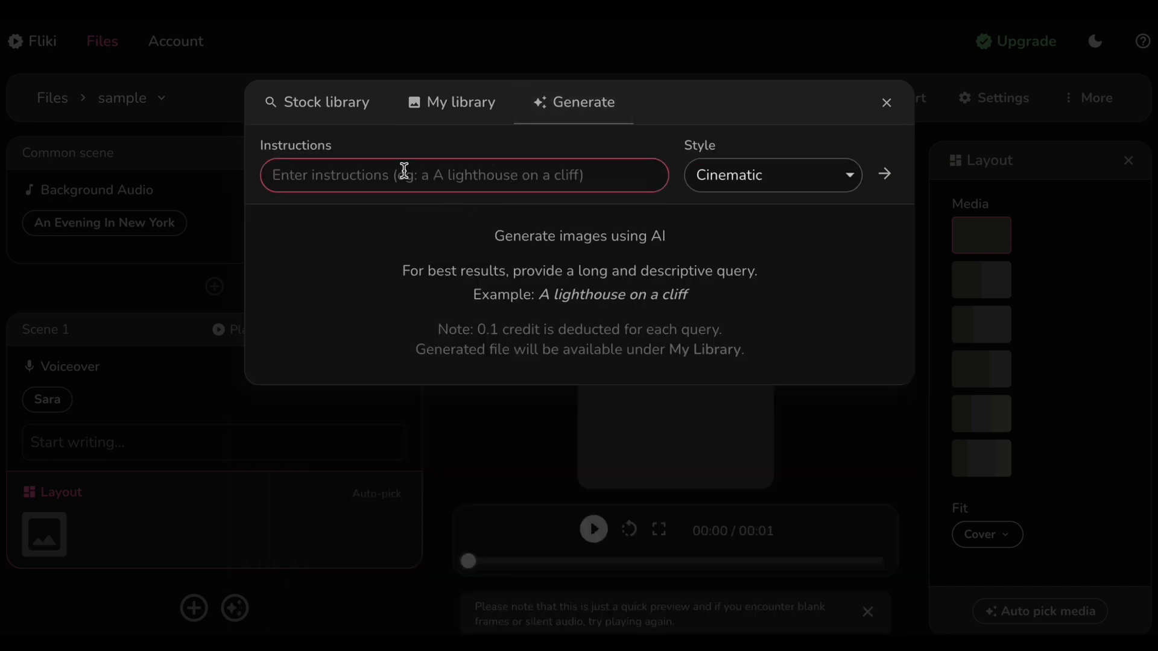
{"action": "type", "text": "small hp"}
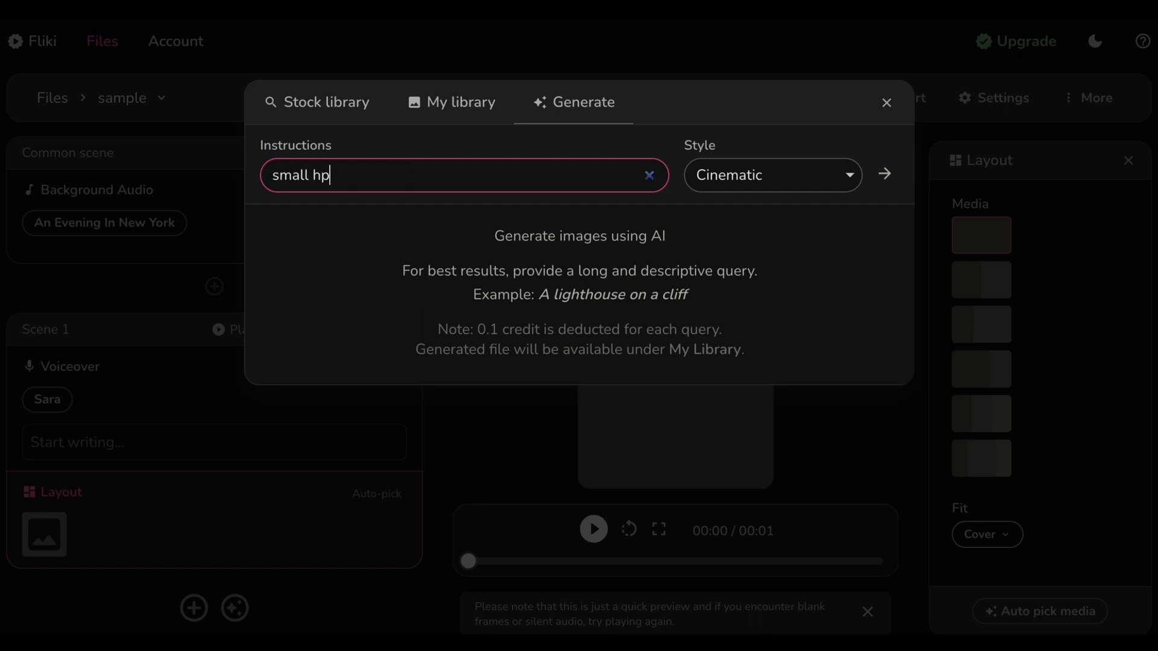
{"action": "key", "text": "BackSpace"}
{"action": "type", "text": "ouse near beac"}
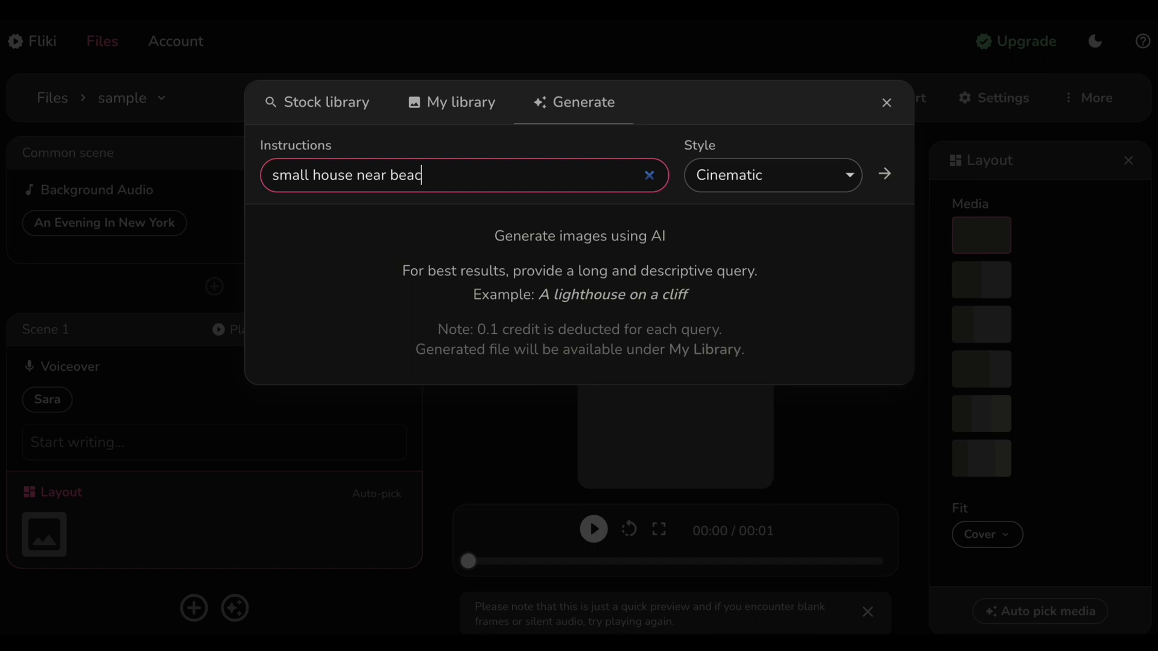
{"action": "type", "text": "h"}
- Generate the beach house image in the Cinematic style and use it as the scene's media
{"action": "left_click", "coordinate": [784, 181]}
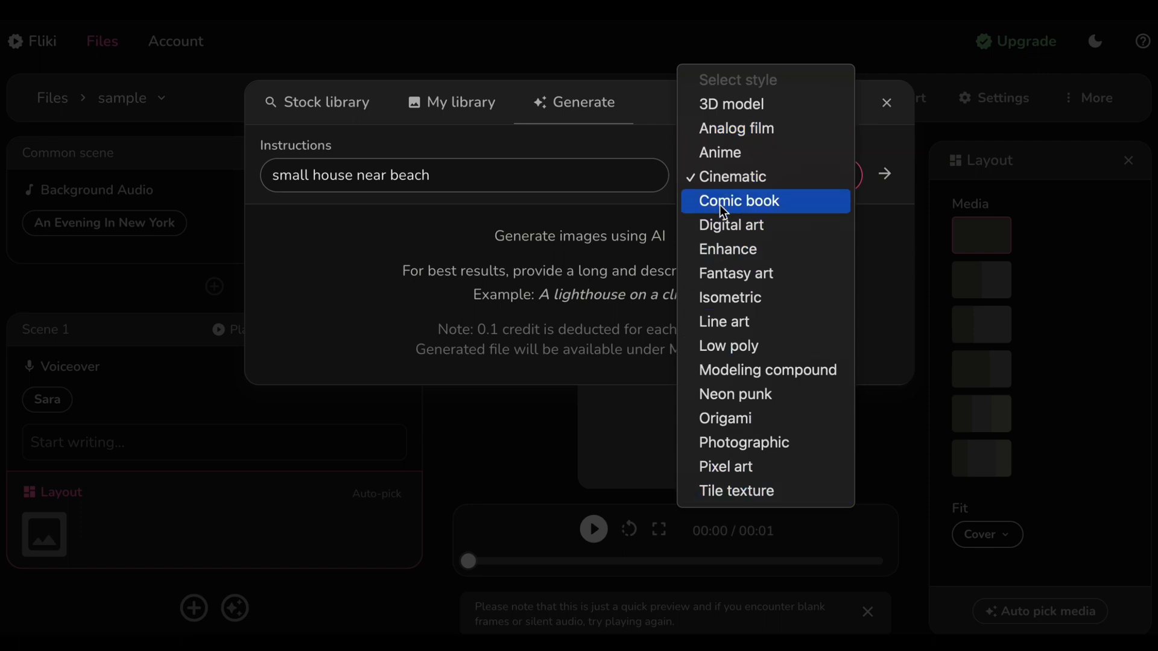
{"action": "left_click", "coordinate": [722, 184]}
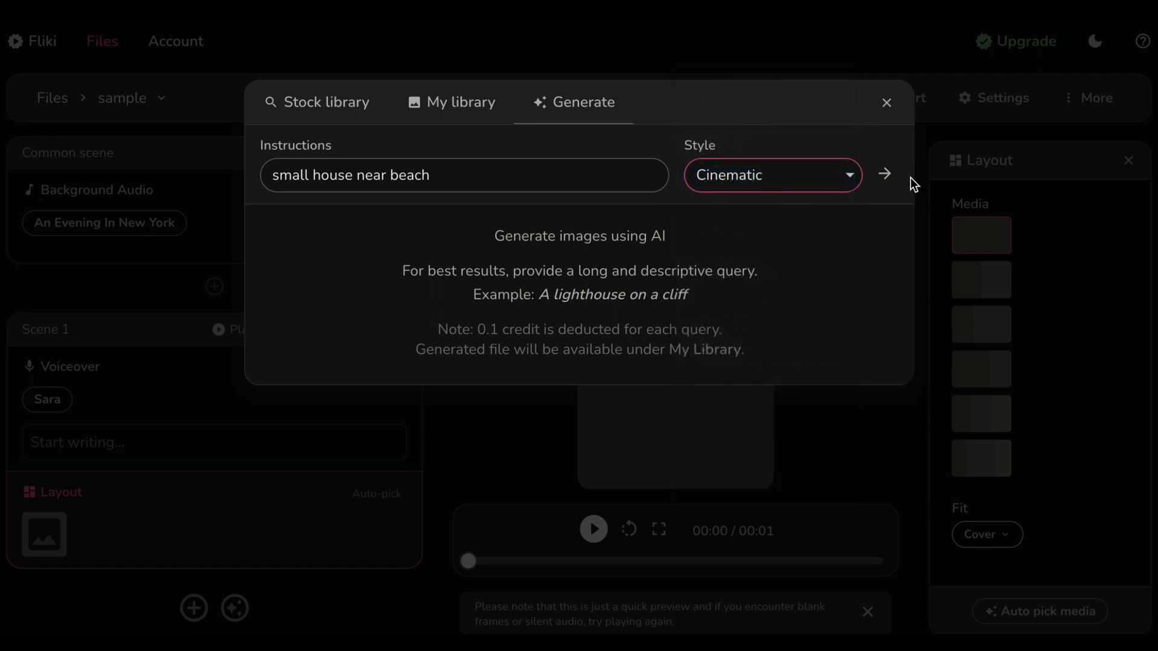
{"action": "left_click", "coordinate": [884, 176]}
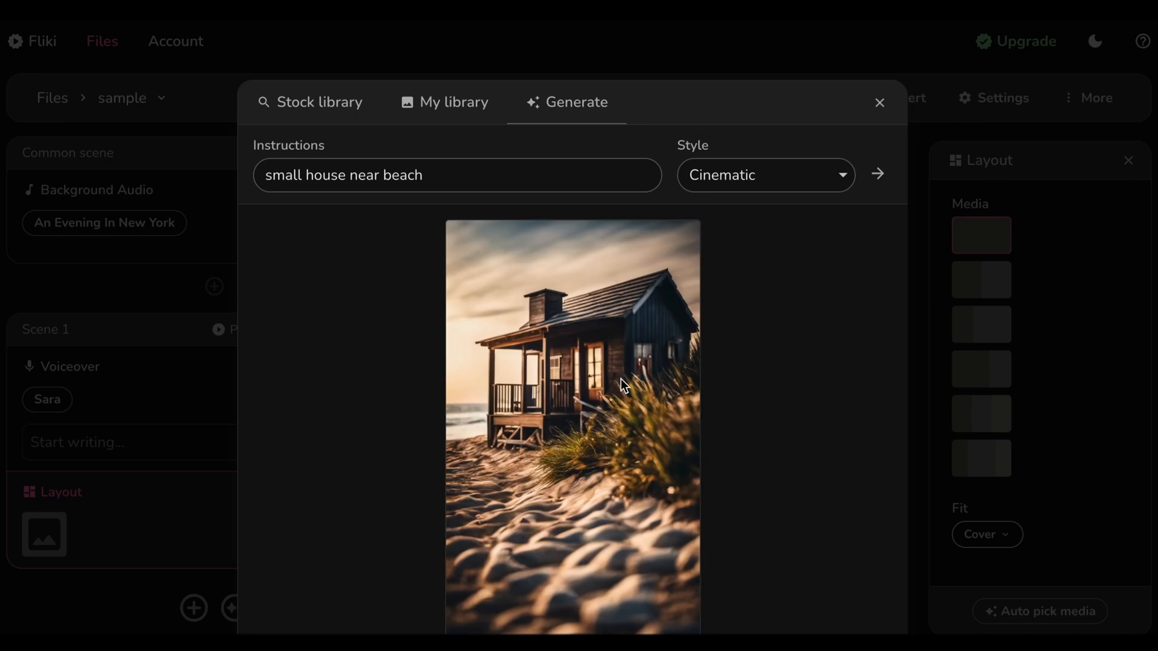
{"action": "scroll", "coordinate": [623, 380], "scroll_direction": "down", "scroll_amount": 3}
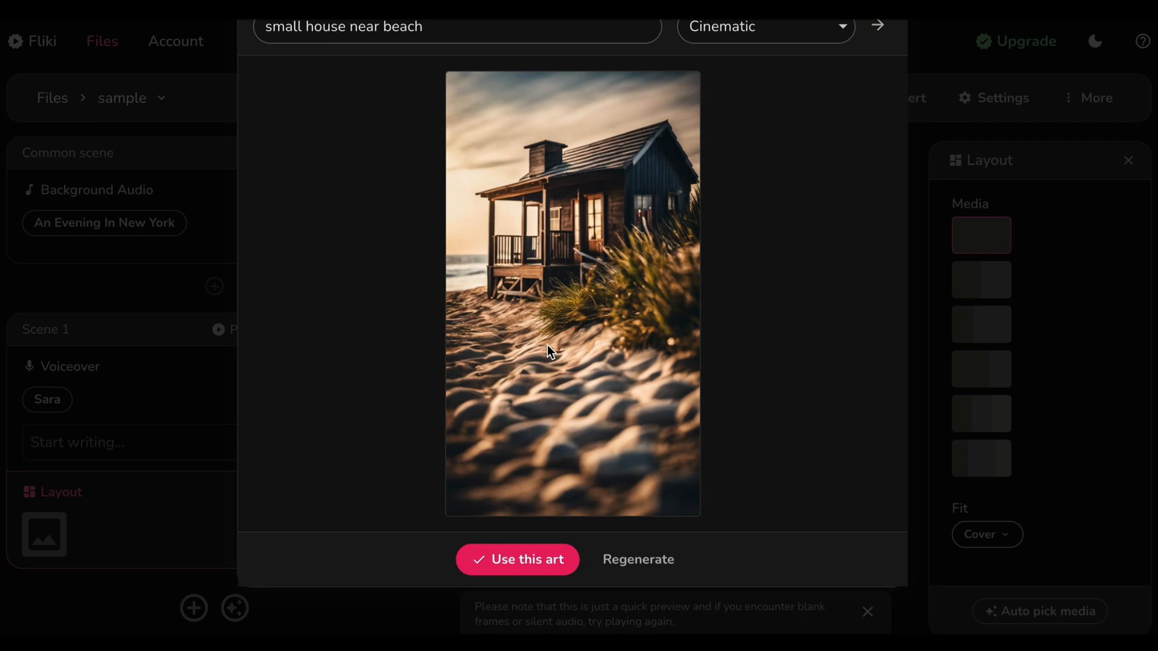
{"action": "left_click", "coordinate": [524, 561]}
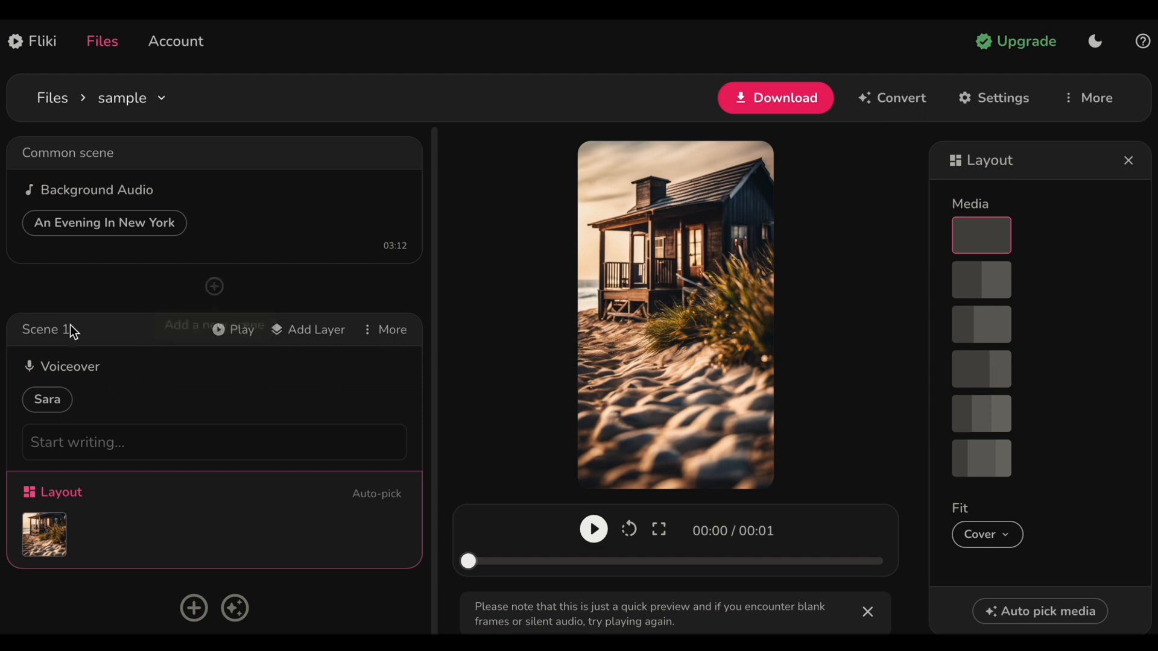
- Add a new scene between the common scene and the beach house scene, and open its layout media
{"action": "left_click", "coordinate": [215, 286]}
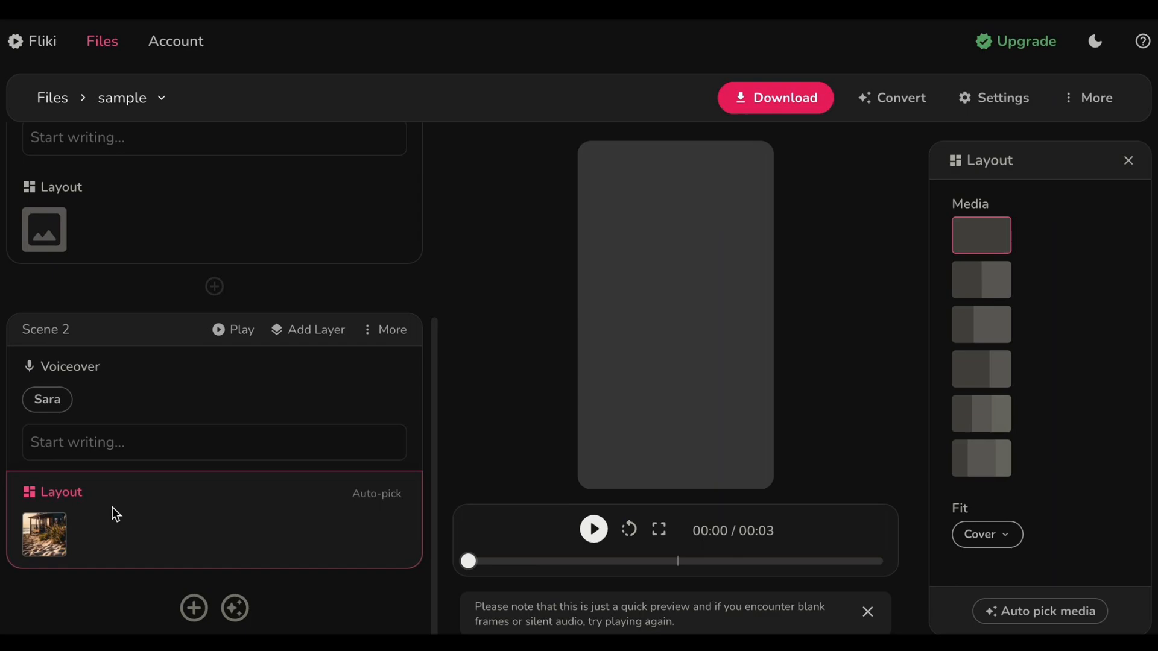
{"action": "scroll", "coordinate": [113, 508], "scroll_direction": "up", "scroll_amount": 3}
{"action": "left_click", "coordinate": [44, 422]}
{"action": "left_click", "coordinate": [44, 420]}
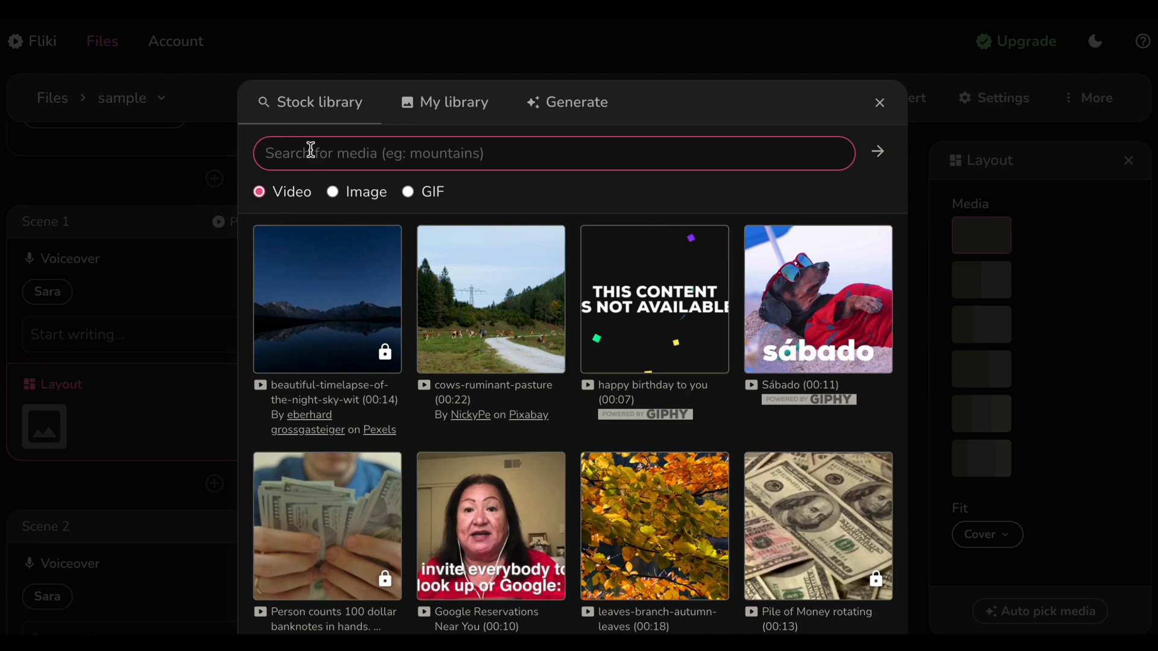
- Search the stock videos for "house" and use the 11-second lakeside town clip in the new scene
{"action": "type", "text": "house"}
{"action": "key", "text": "Return"}
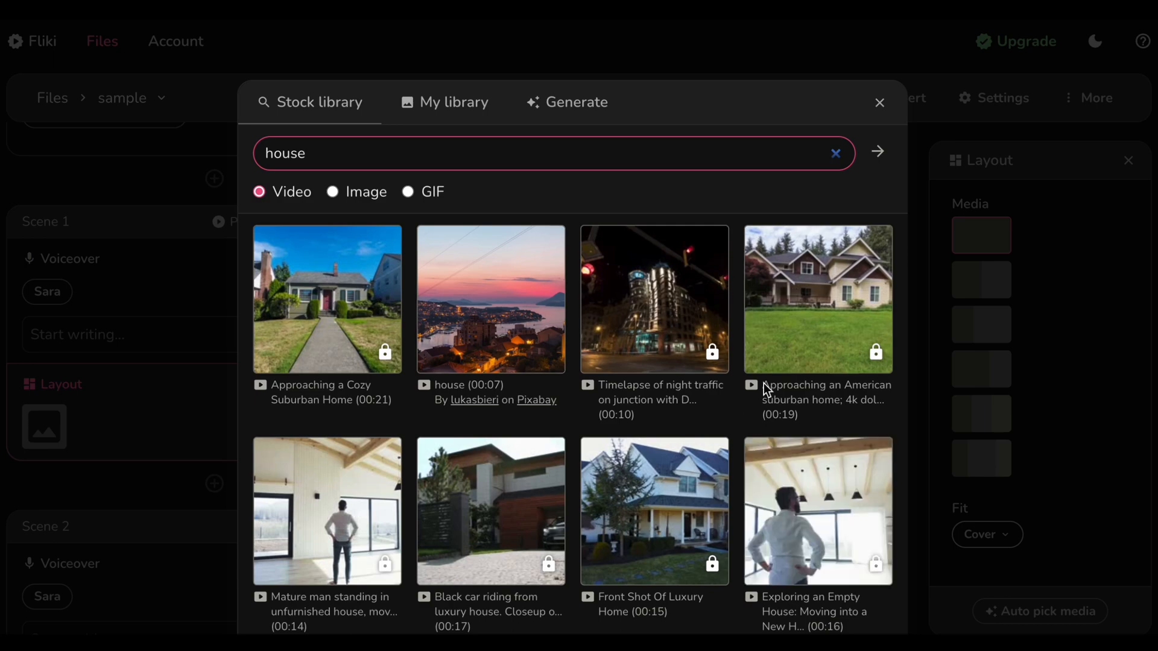
{"action": "scroll", "coordinate": [754, 417], "scroll_direction": "down", "scroll_amount": 3}
{"action": "scroll", "coordinate": [748, 425], "scroll_direction": "down", "scroll_amount": 3}
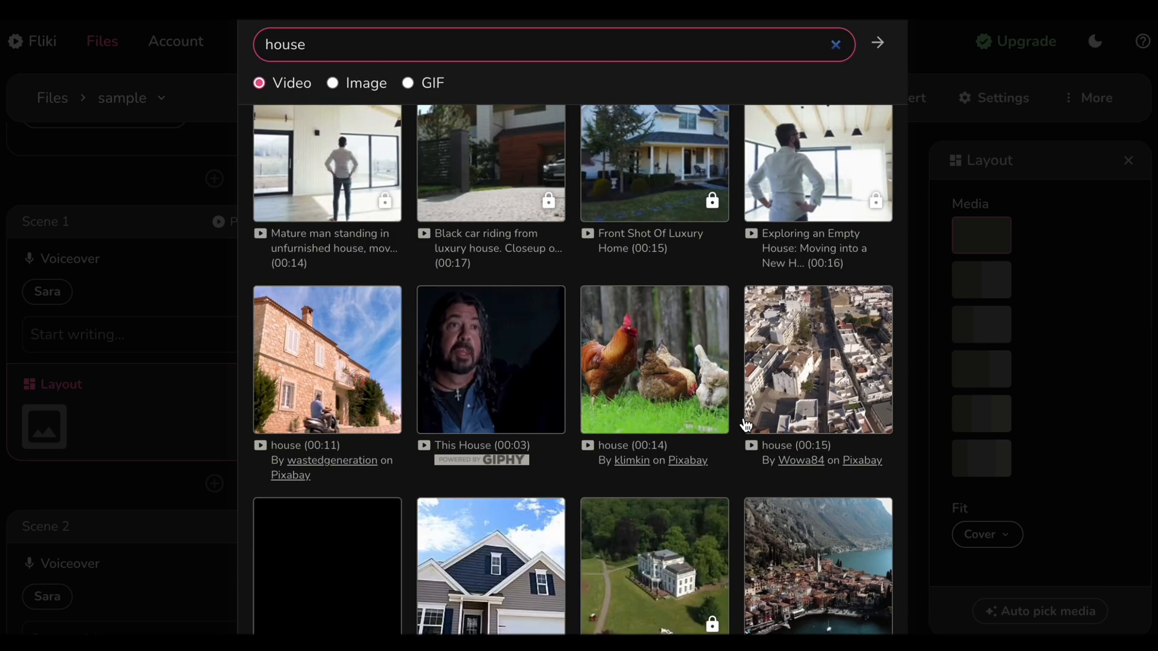
{"action": "scroll", "coordinate": [748, 425], "scroll_direction": "down", "scroll_amount": 5}
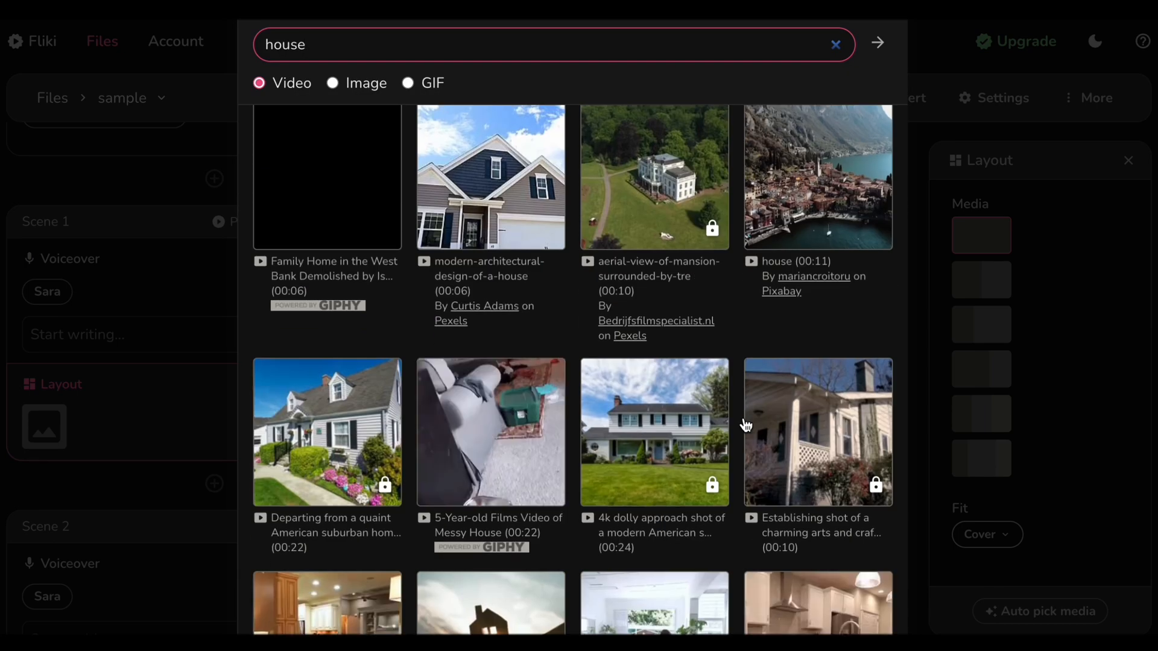
{"action": "scroll", "coordinate": [745, 423], "scroll_direction": "up", "scroll_amount": 2}
{"action": "left_click", "coordinate": [815, 341]}
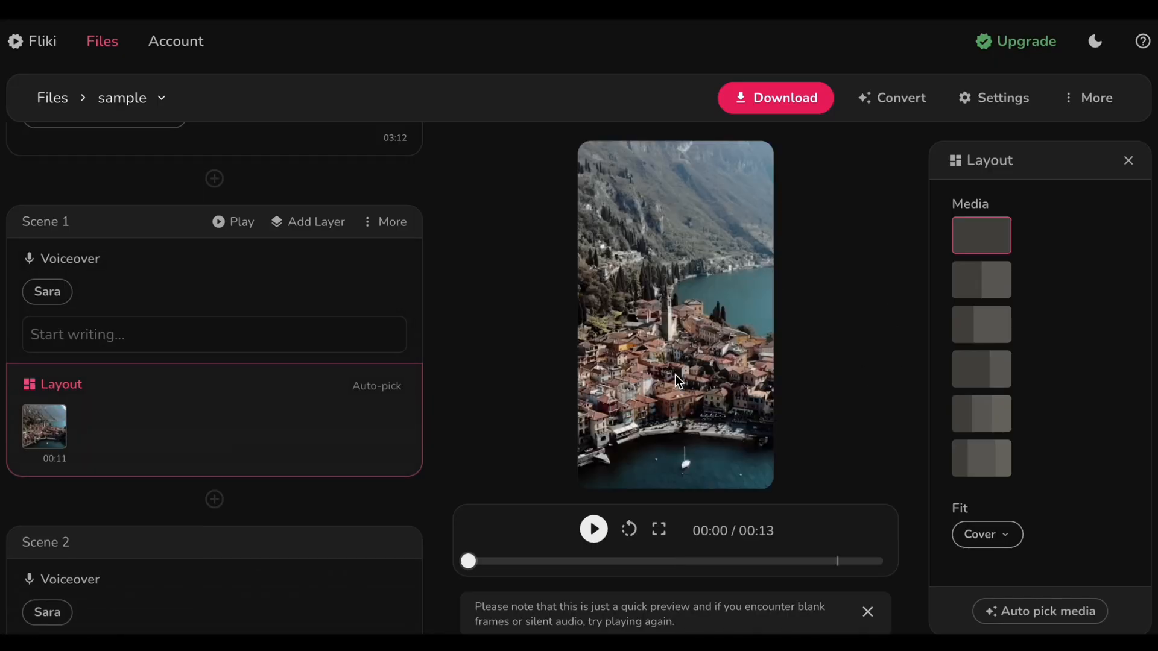
- Enter "i really love this place" as Scene 1's voiceover text and select the standard voice Elizabeth
{"action": "left_click", "coordinate": [97, 334]}
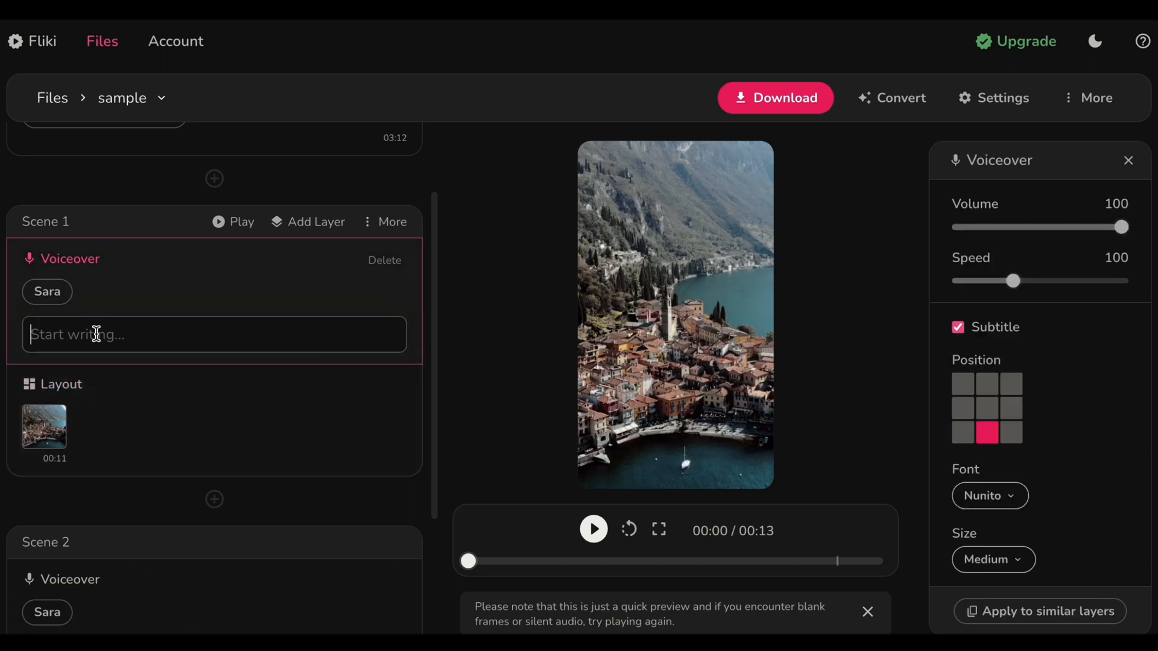
{"action": "type", "text": "I"}
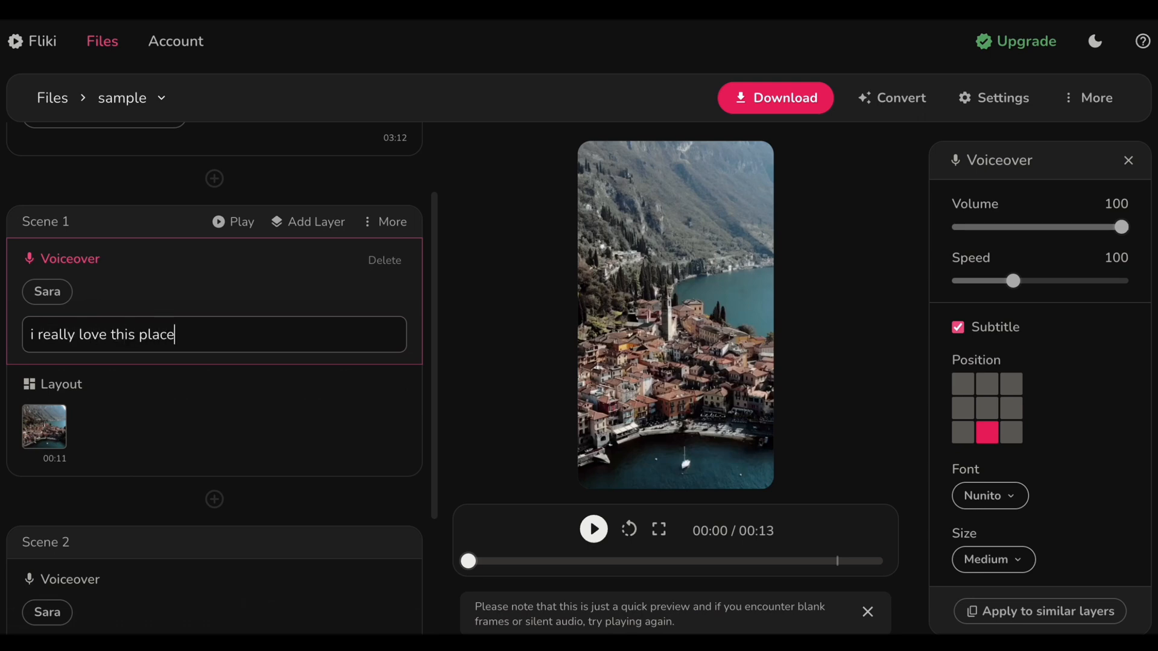
{"action": "left_click", "coordinate": [46, 292]}
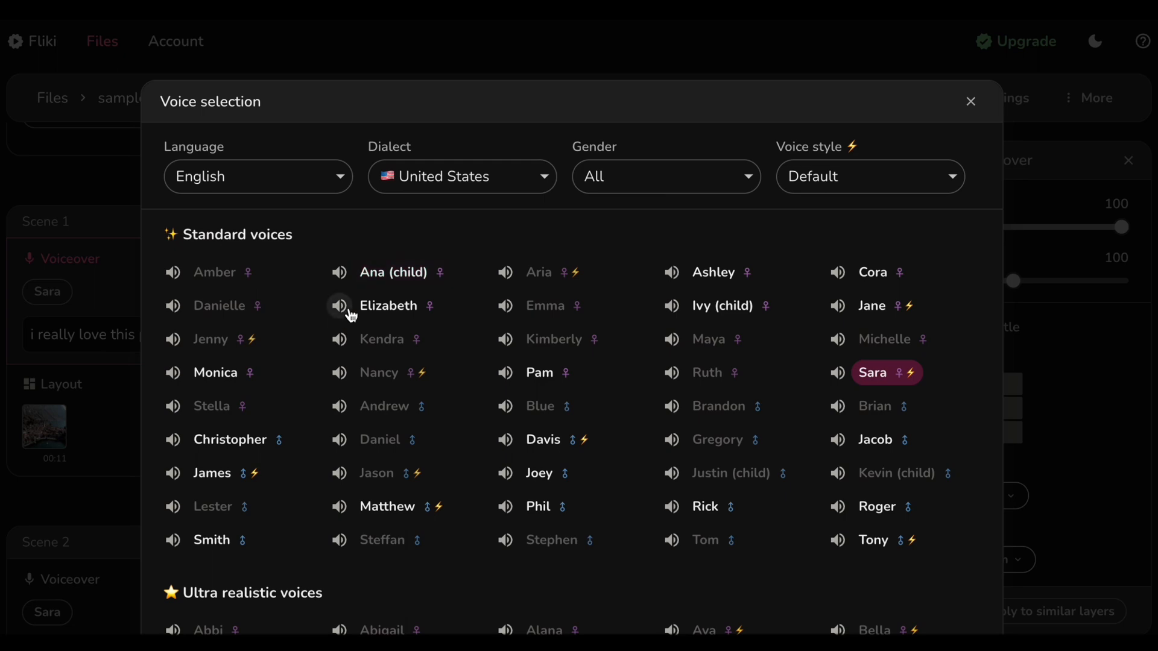
{"action": "left_click", "coordinate": [395, 309]}
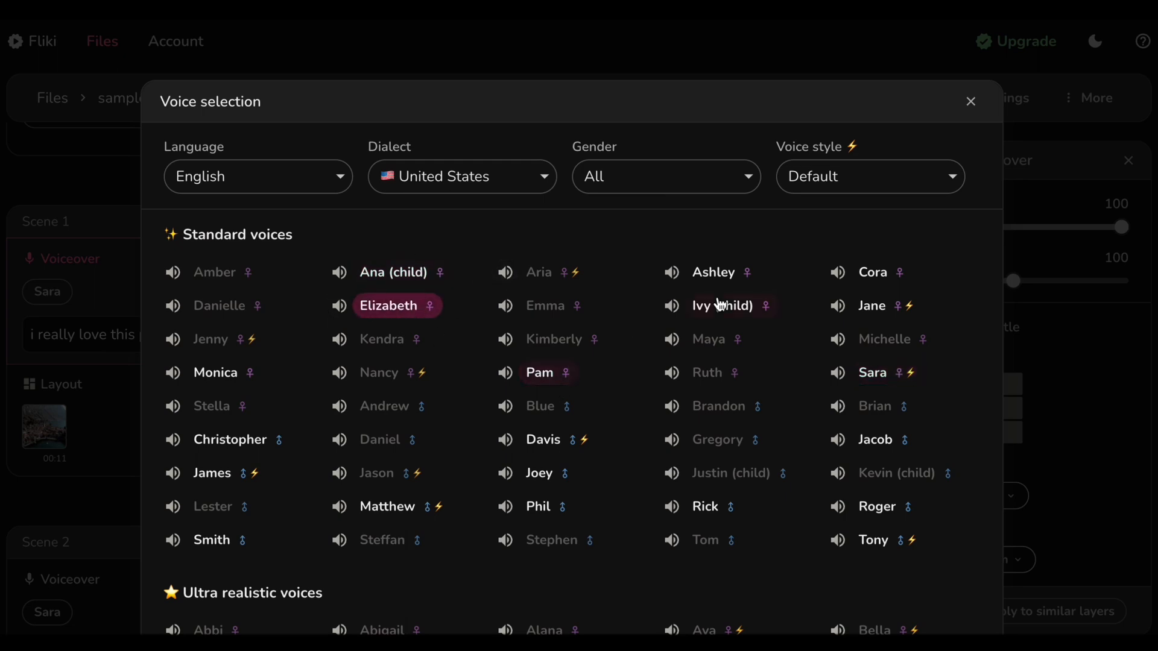
- Confirm Elizabeth as the voice for Scene 1's voiceover without applying it to all voiceovers
{"action": "scroll", "coordinate": [603, 362], "scroll_direction": "down", "scroll_amount": 10}
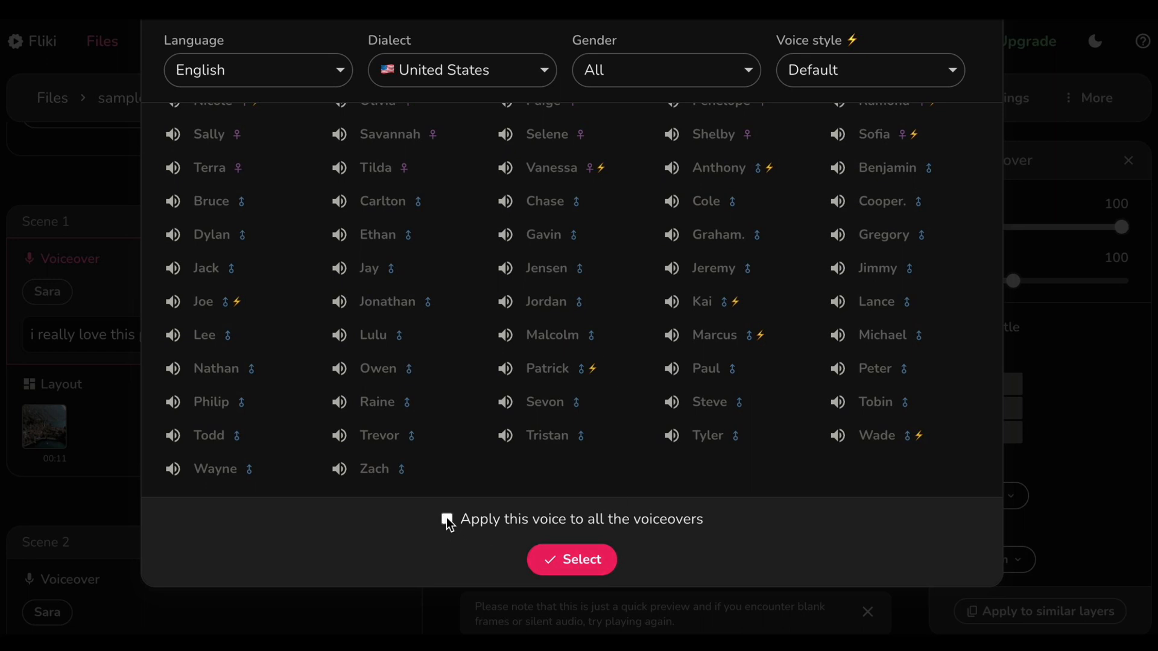
{"action": "left_click", "coordinate": [576, 560]}
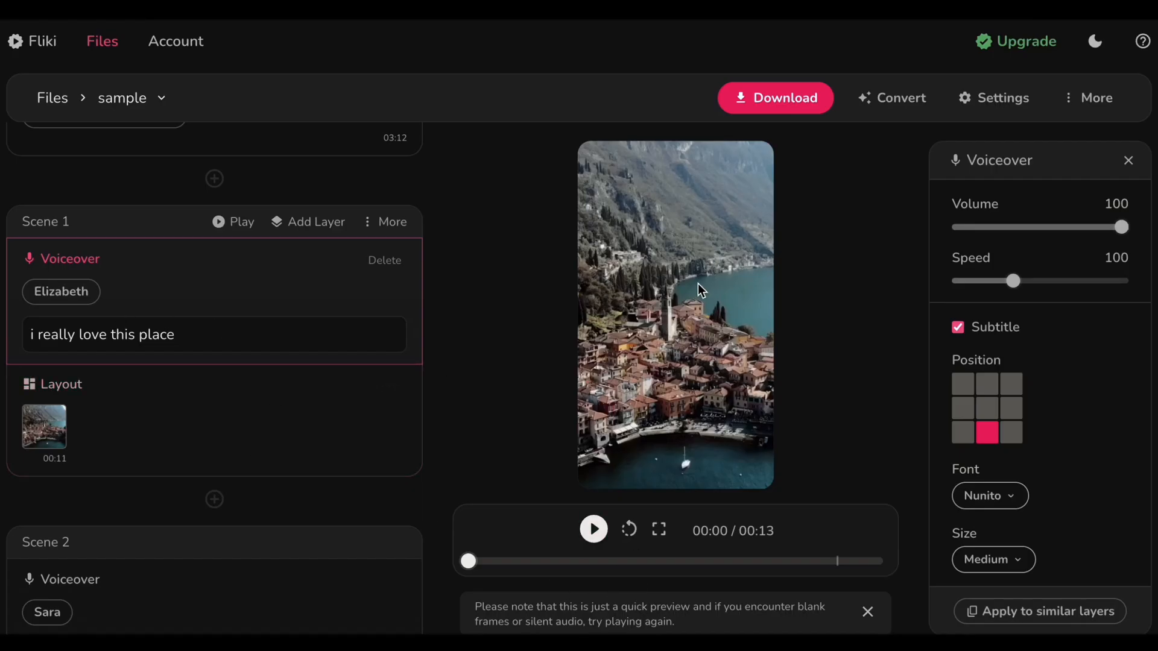
- Enter "this is peace" as Scene 2's voiceover text
{"action": "scroll", "coordinate": [259, 414], "scroll_direction": "down", "scroll_amount": 3}
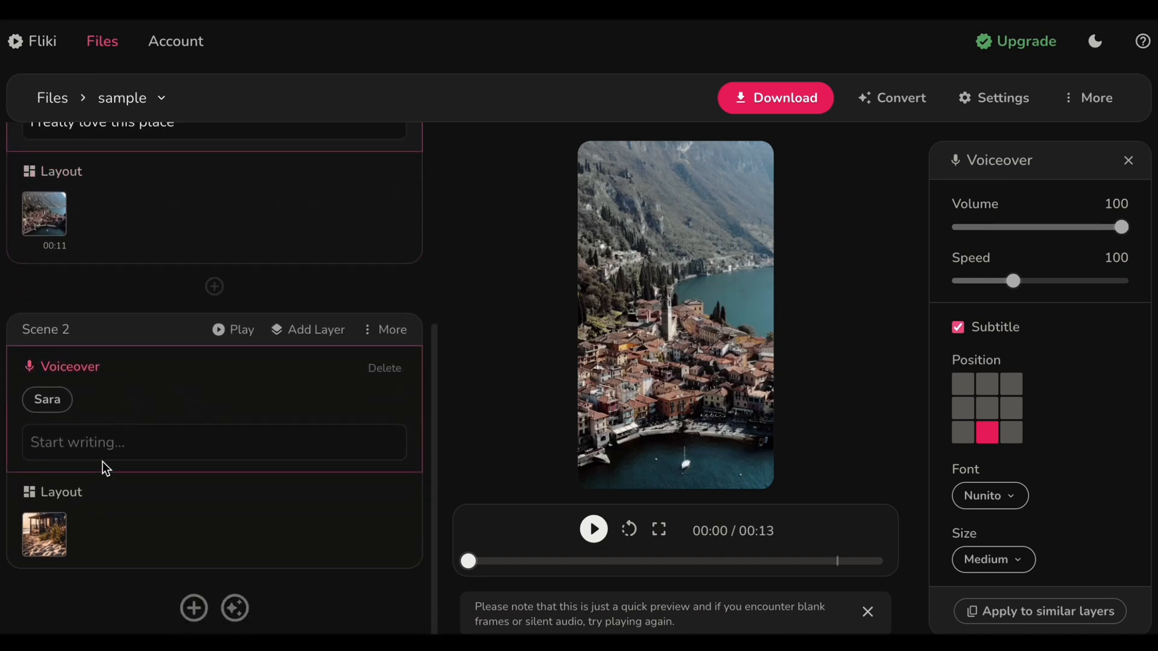
{"action": "left_click", "coordinate": [99, 442]}
{"action": "type", "text": "this is peace"}
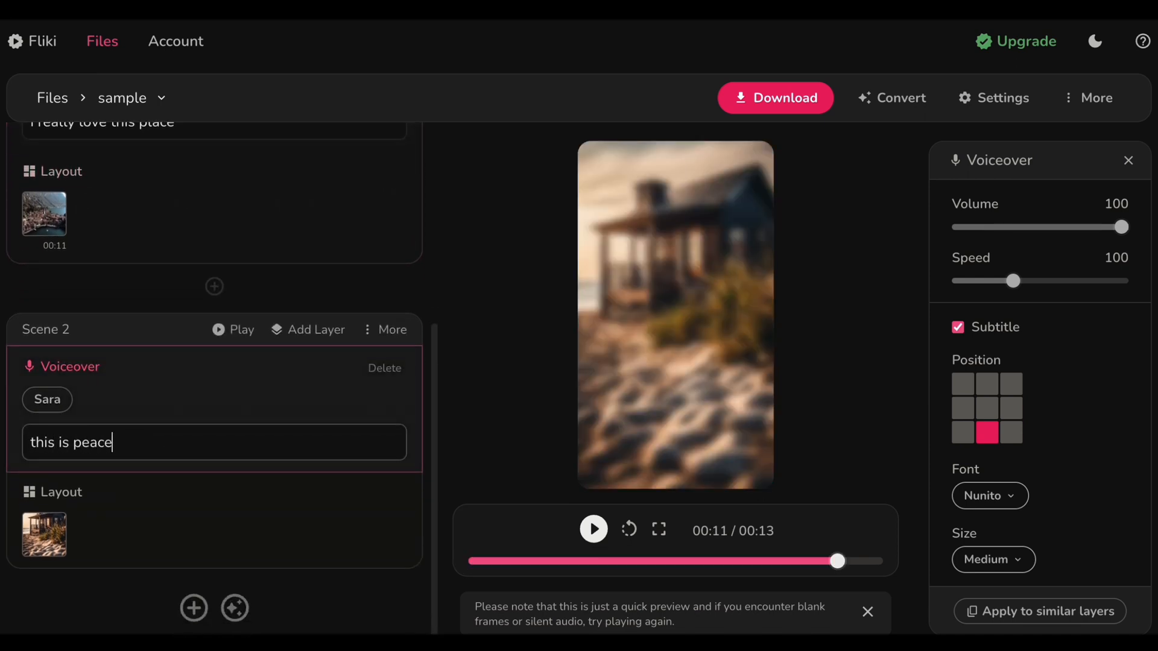
- Assign the standard voice Jacob to Scene 2's voiceover, keeping English, United States and all genders
{"action": "left_click", "coordinate": [45, 404]}
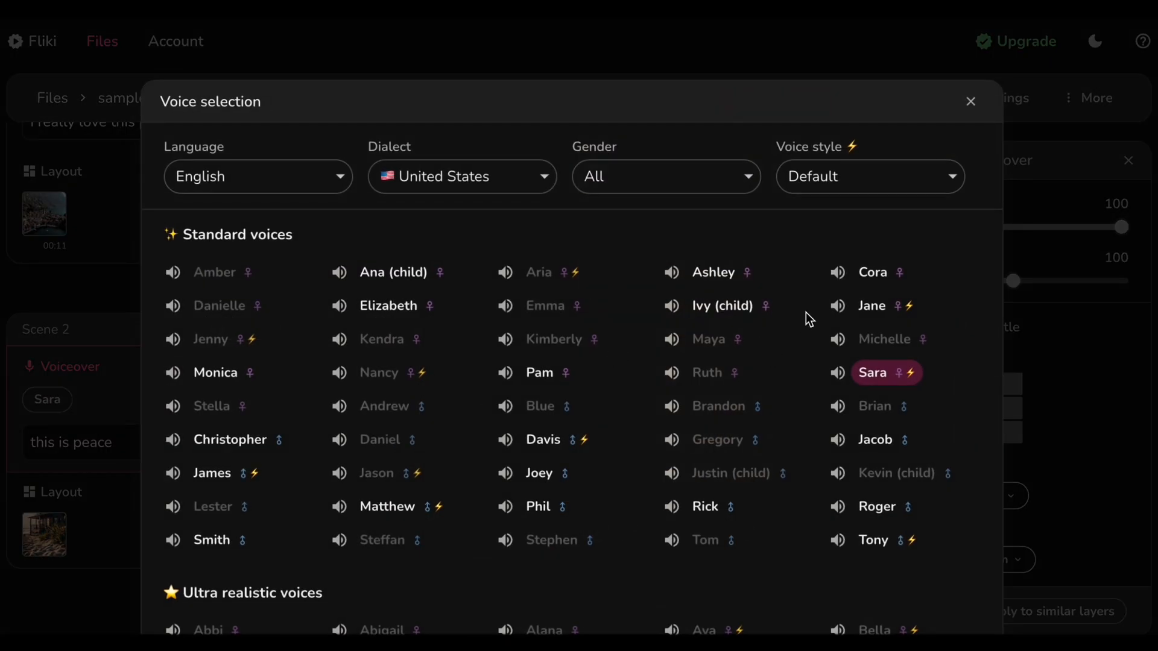
{"action": "left_click", "coordinate": [887, 439]}
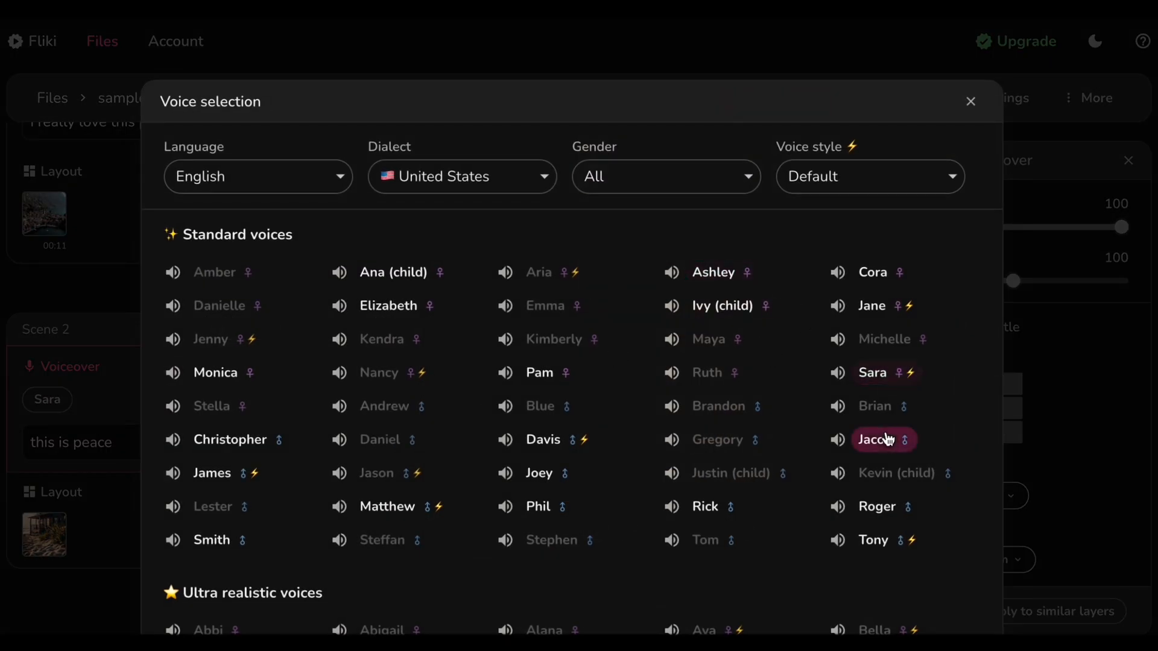
{"action": "scroll", "coordinate": [959, 362], "scroll_direction": "down", "scroll_amount": 10}
{"action": "scroll", "coordinate": [798, 465], "scroll_direction": "up", "scroll_amount": 10}
{"action": "left_click", "coordinate": [276, 183]}
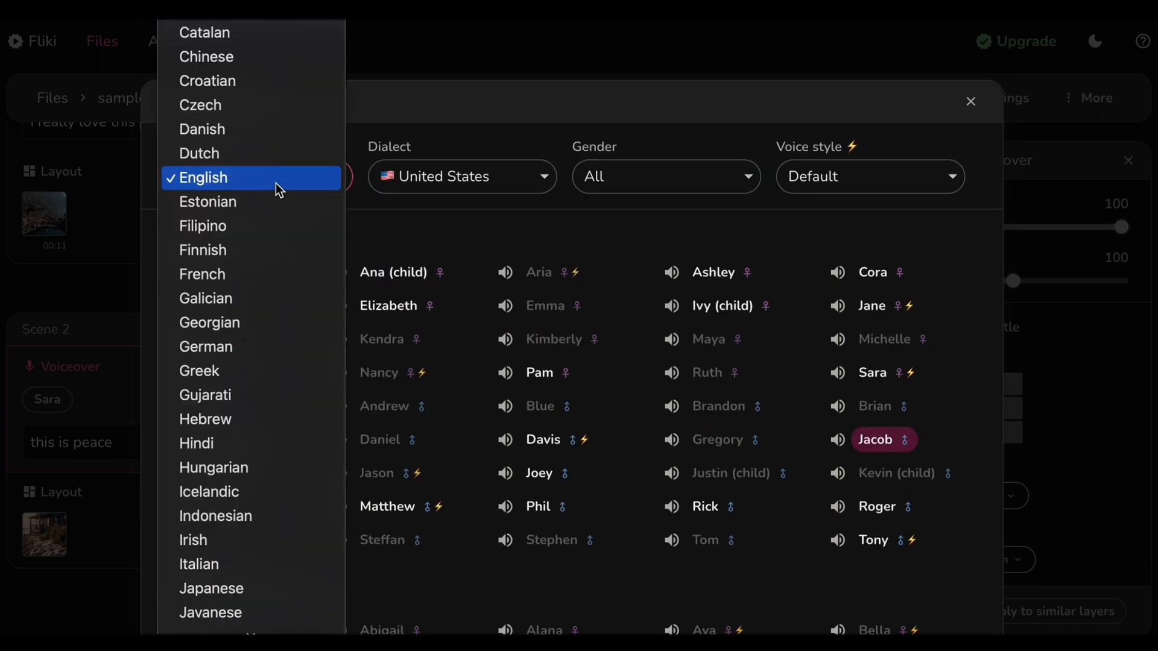
{"action": "left_click", "coordinate": [501, 181]}
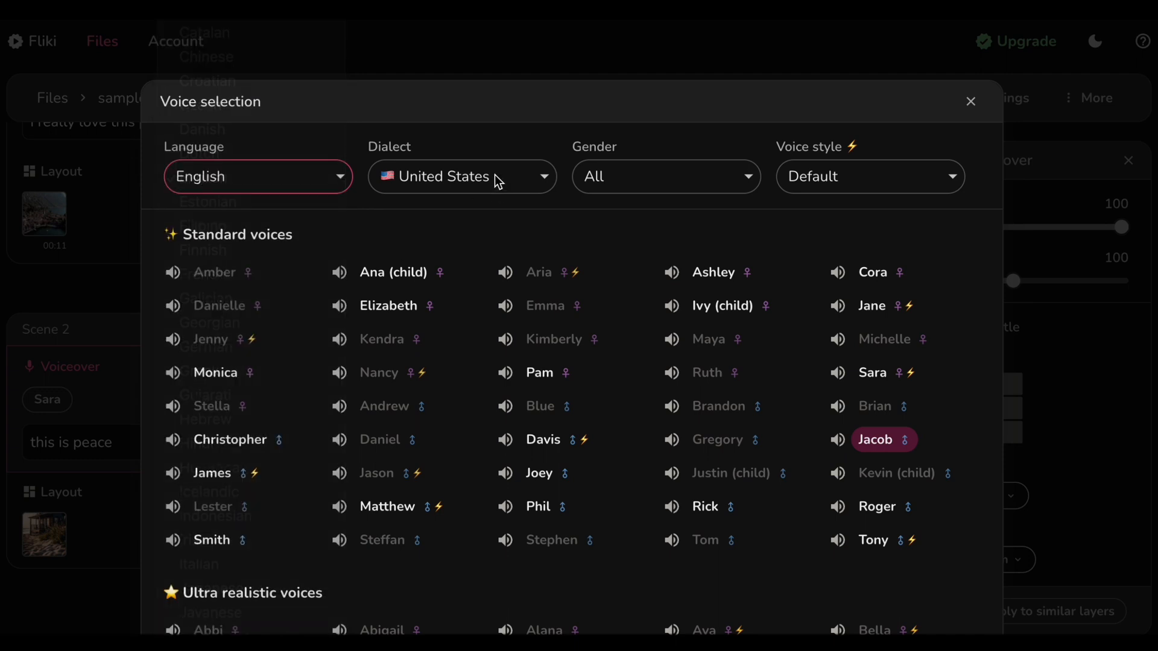
{"action": "left_click", "coordinate": [497, 181]}
{"action": "left_click", "coordinate": [627, 172]}
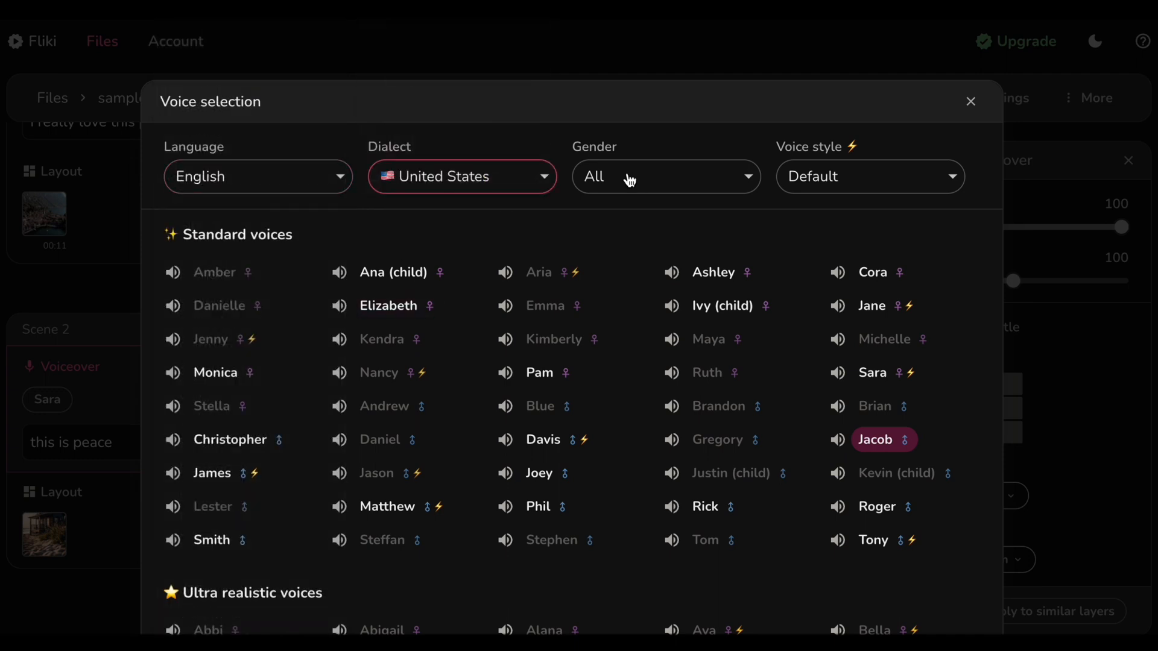
{"action": "left_click", "coordinate": [629, 175]}
{"action": "left_click", "coordinate": [734, 128]}
{"action": "scroll", "coordinate": [920, 434], "scroll_direction": "down", "scroll_amount": 15}
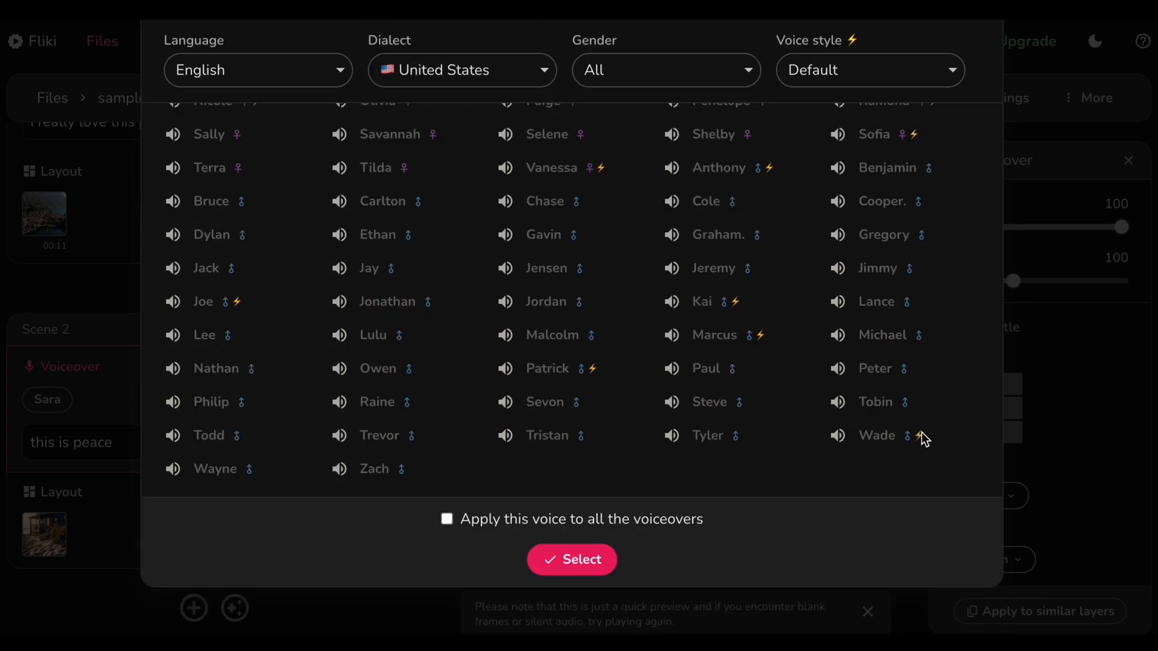
{"action": "left_click", "coordinate": [580, 561]}
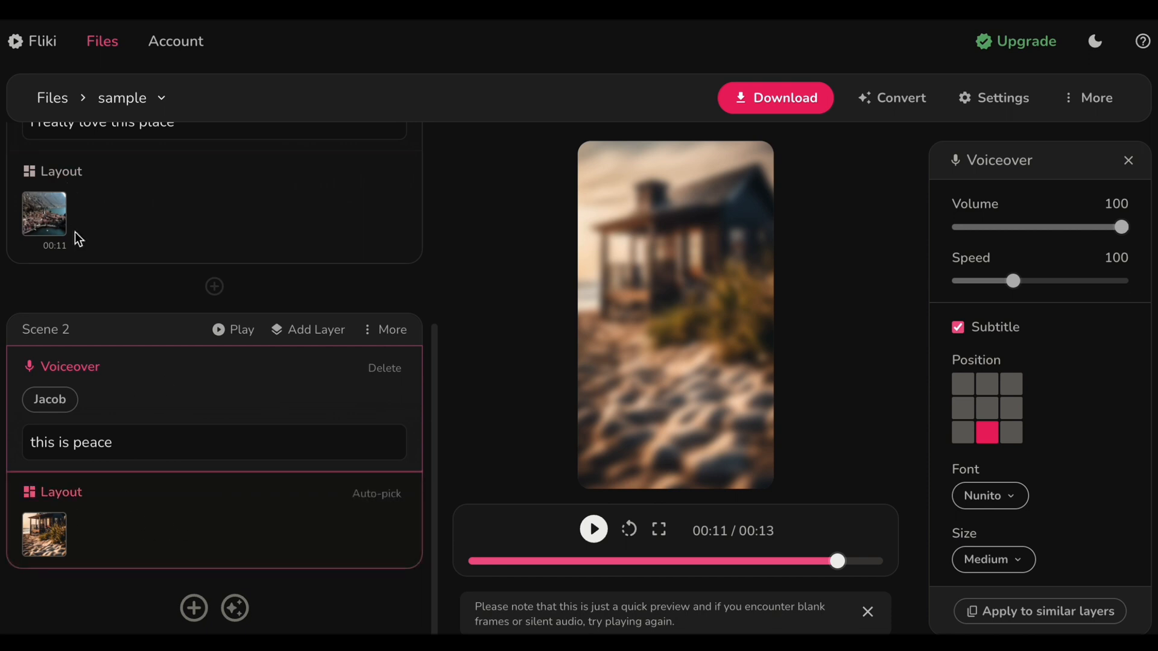
- Select Scene 1's voiceover text and play the video preview from the start
{"action": "scroll", "coordinate": [126, 264], "scroll_direction": "up", "scroll_amount": 5}
{"action": "left_click", "coordinate": [194, 444]}
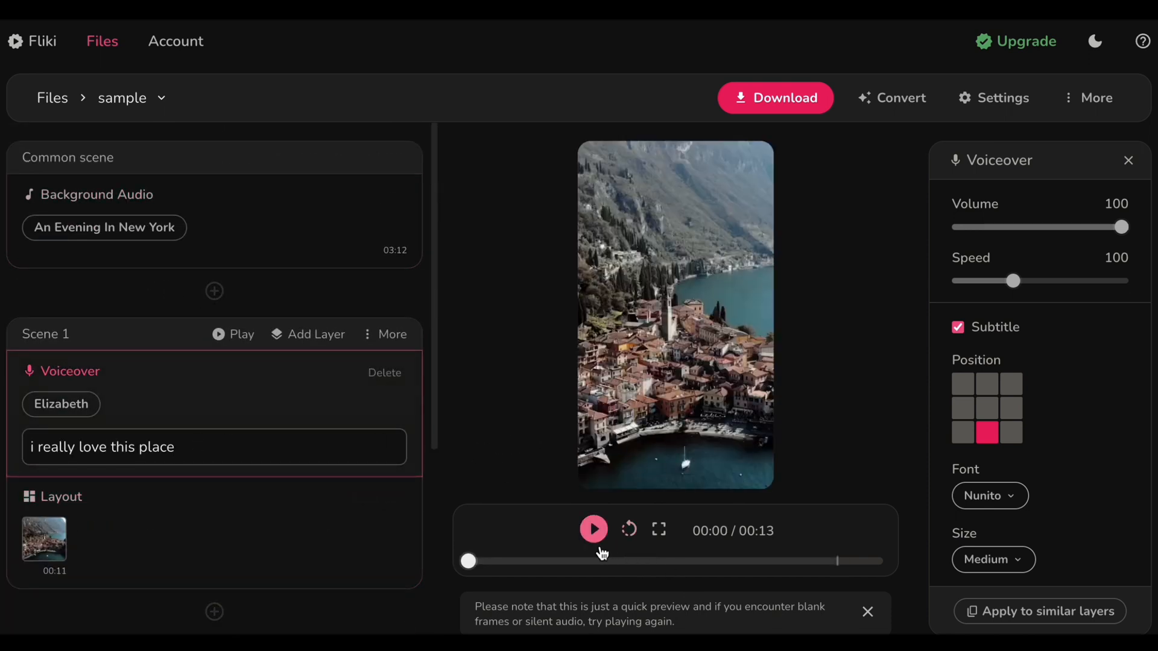
{"action": "left_click", "coordinate": [592, 550]}
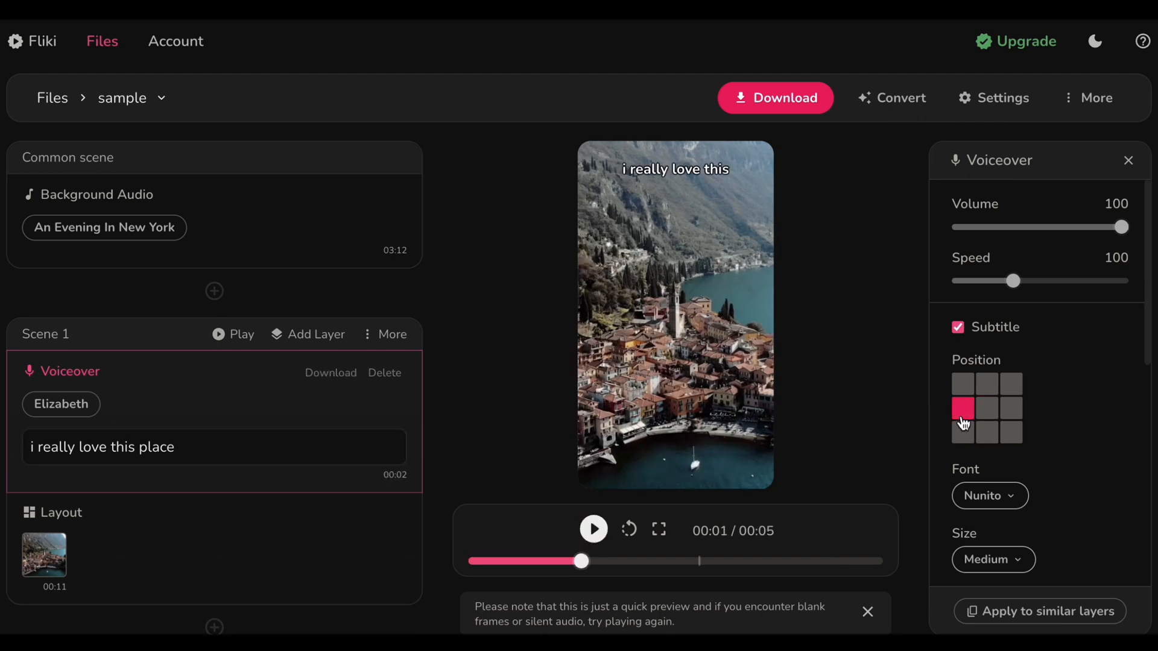
- Set Scene 1's subtitle font to Lobster Two and keep its display mode on Phrase
{"action": "left_click", "coordinate": [990, 495]}
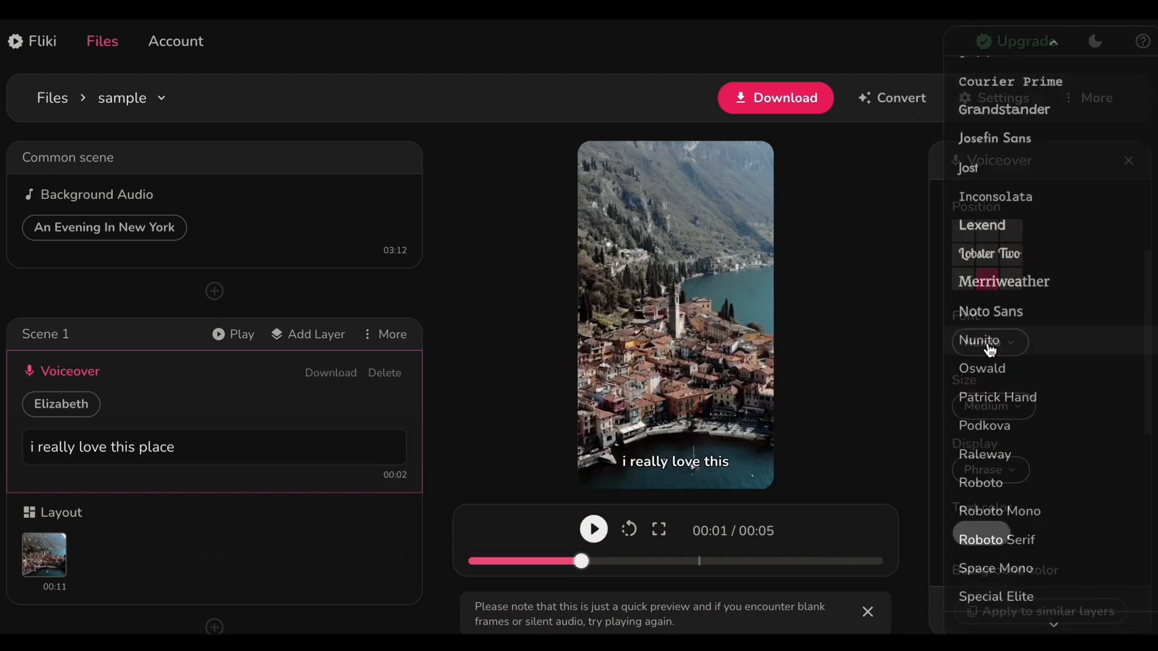
{"action": "left_click", "coordinate": [995, 254]}
{"action": "left_click", "coordinate": [993, 481]}
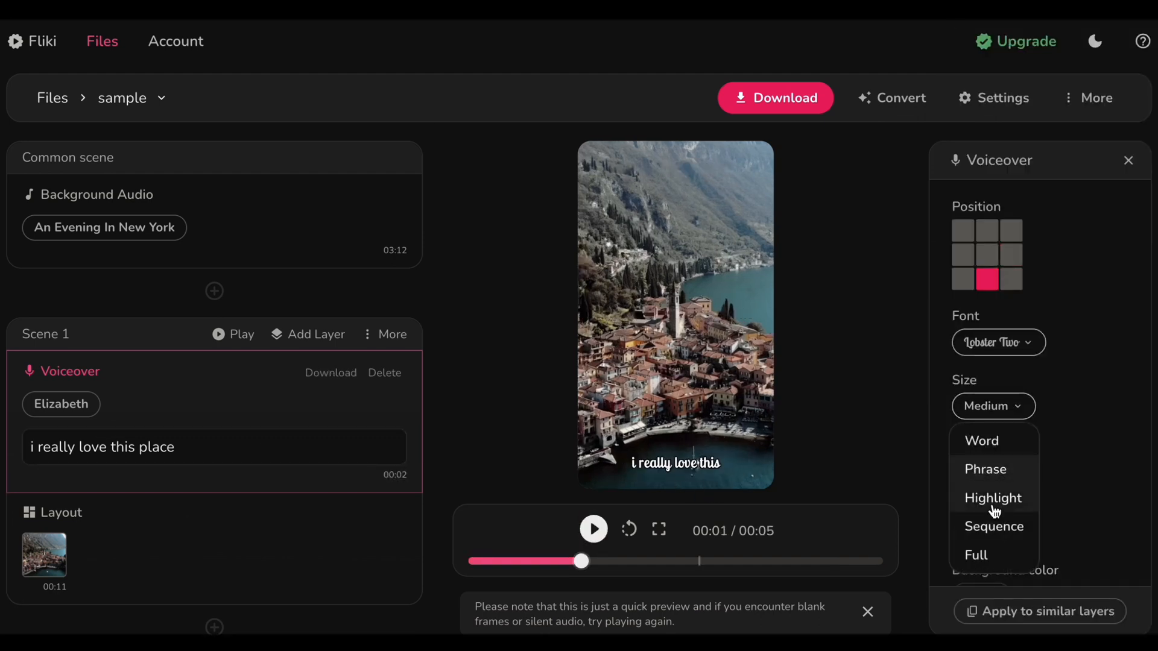
{"action": "left_click", "coordinate": [995, 470]}
- Color Scene 1's subtitle text red (#c01818) and its shadow light grey, keeping the background transparent
{"action": "left_click", "coordinate": [981, 533]}
{"action": "left_click", "coordinate": [1090, 271]}
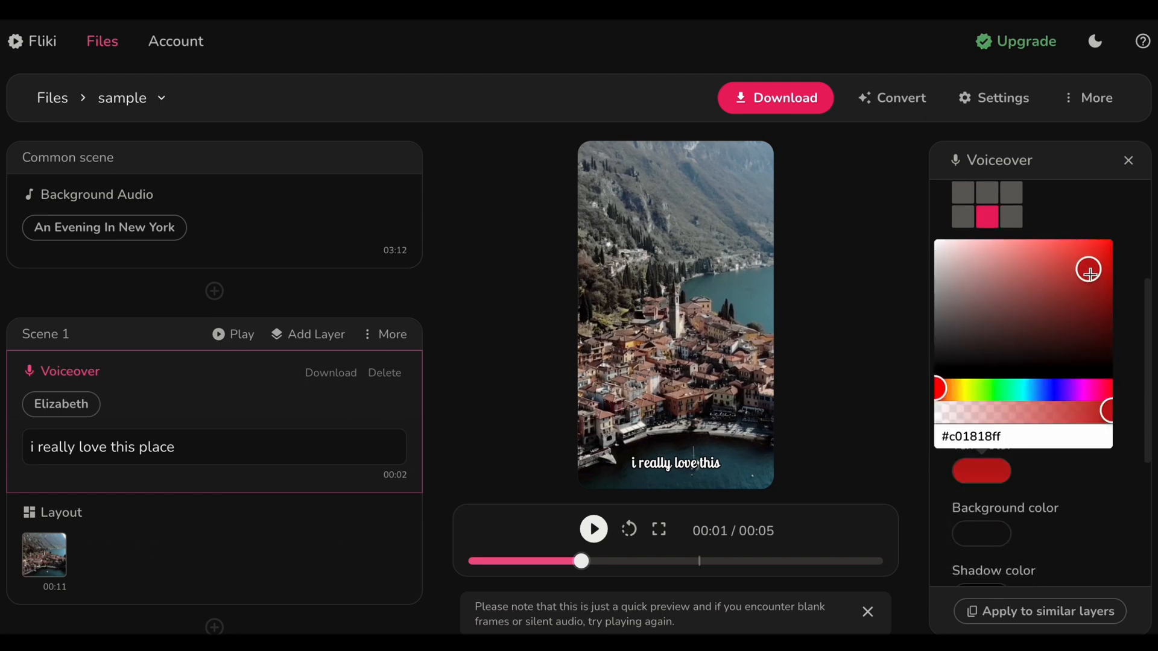
{"action": "left_click", "coordinate": [1109, 496]}
{"action": "scroll", "coordinate": [1083, 483], "scroll_direction": "down", "scroll_amount": 3}
{"action": "left_click", "coordinate": [980, 328]}
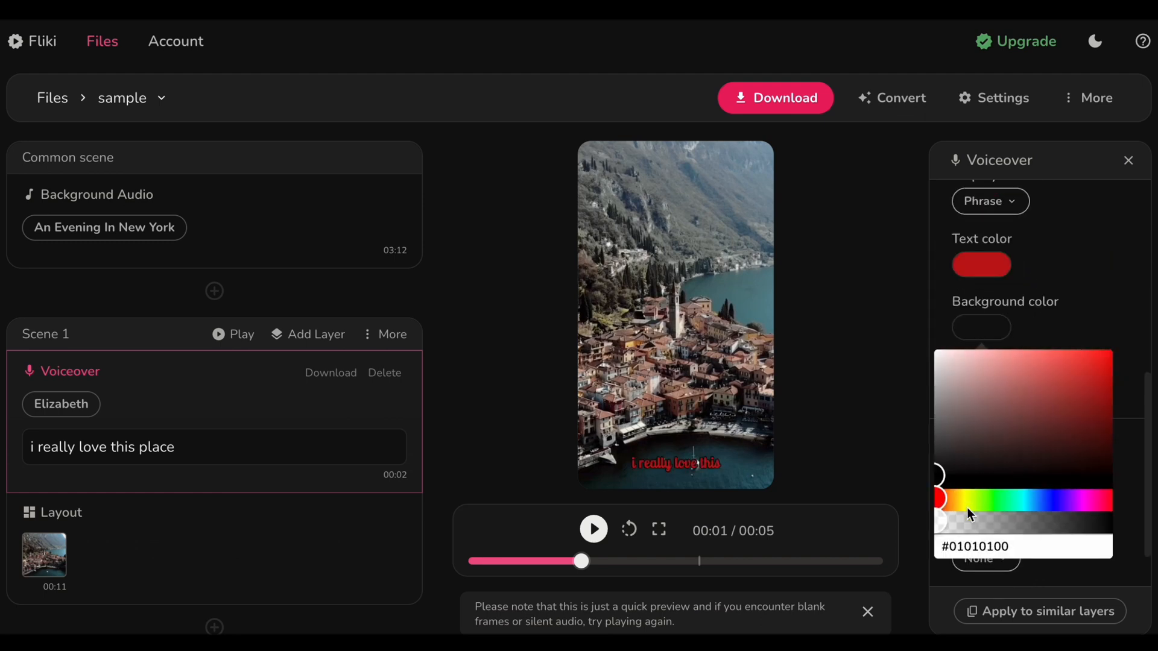
{"action": "left_click", "coordinate": [974, 389]}
{"action": "left_click", "coordinate": [979, 255]}
{"action": "left_click", "coordinate": [1083, 395]}
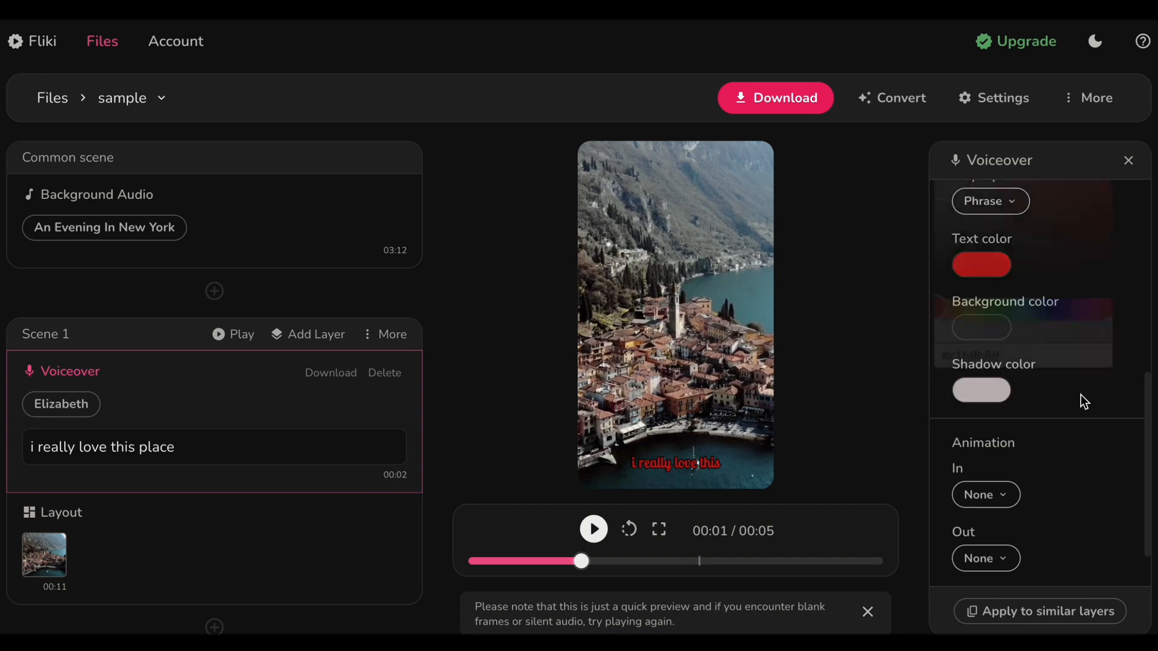
- Animate Scene 1's subtitle with Slide down in and Zoom out at the end, using a Medium duration
{"action": "scroll", "coordinate": [1026, 386], "scroll_direction": "down", "scroll_amount": 1}
{"action": "left_click", "coordinate": [985, 430]}
{"action": "left_click", "coordinate": [1012, 581]}
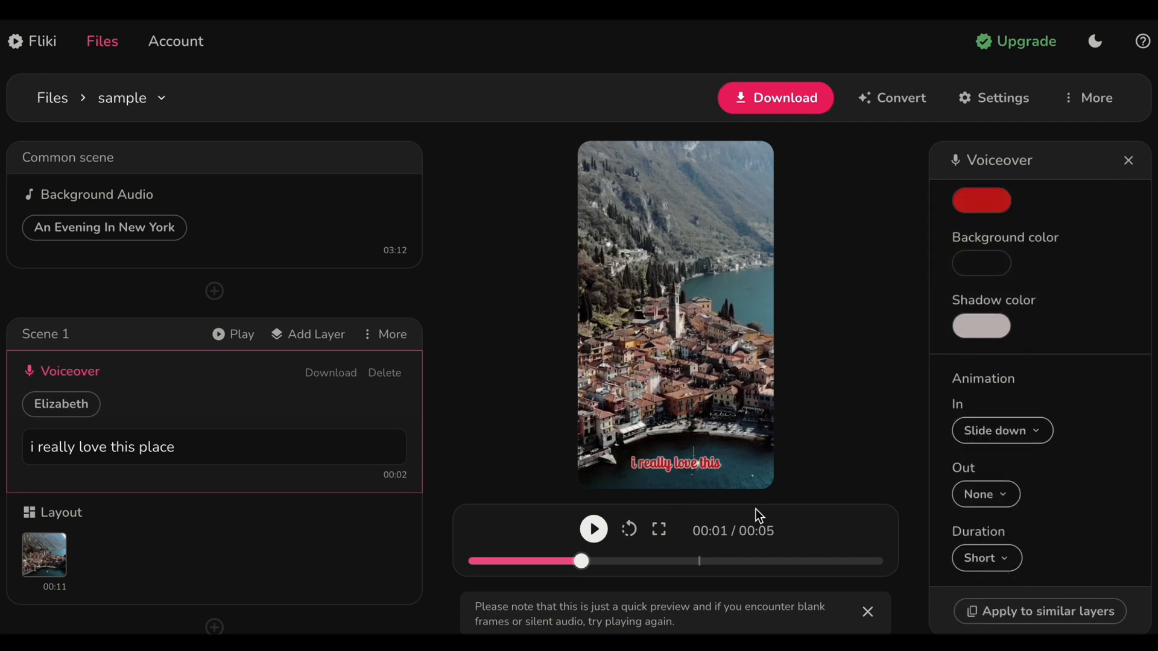
{"action": "scroll", "coordinate": [971, 460], "scroll_direction": "down", "scroll_amount": 1}
{"action": "left_click", "coordinate": [972, 458]}
{"action": "left_click", "coordinate": [1018, 541]}
{"action": "scroll", "coordinate": [1000, 457], "scroll_direction": "down", "scroll_amount": 2}
{"action": "left_click", "coordinate": [999, 457]}
{"action": "left_click", "coordinate": [992, 476]}
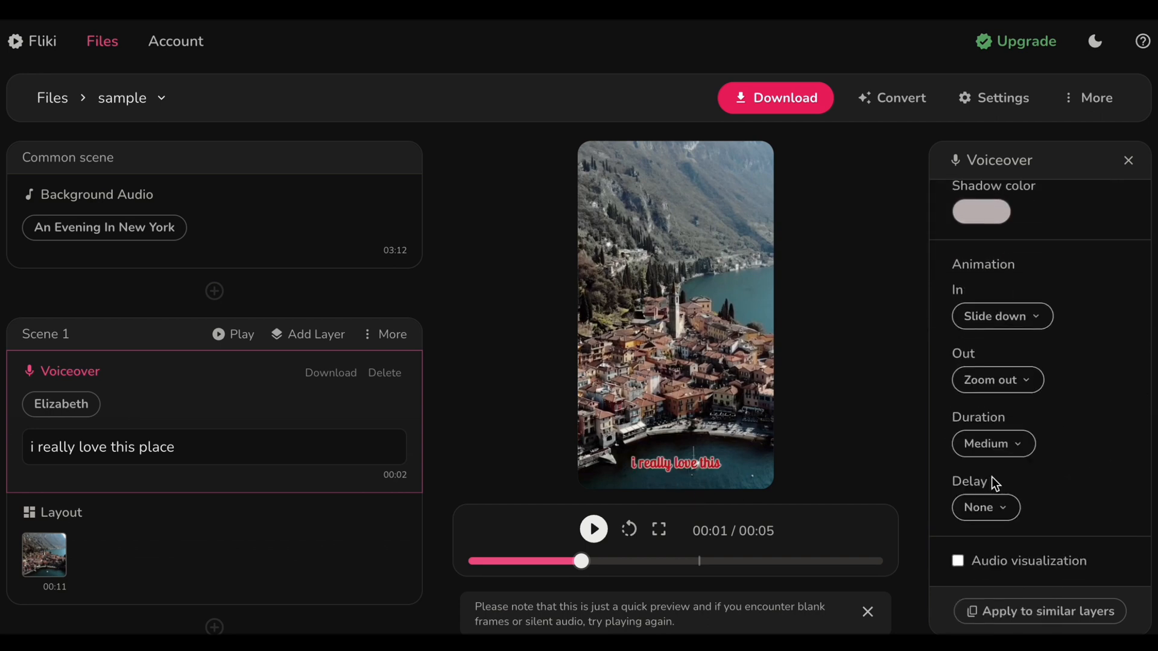
- Set the speed of Scene 1's voiceover to 80, keeping the volume at 100
{"action": "scroll", "coordinate": [1030, 465], "scroll_direction": "down", "scroll_amount": 1}
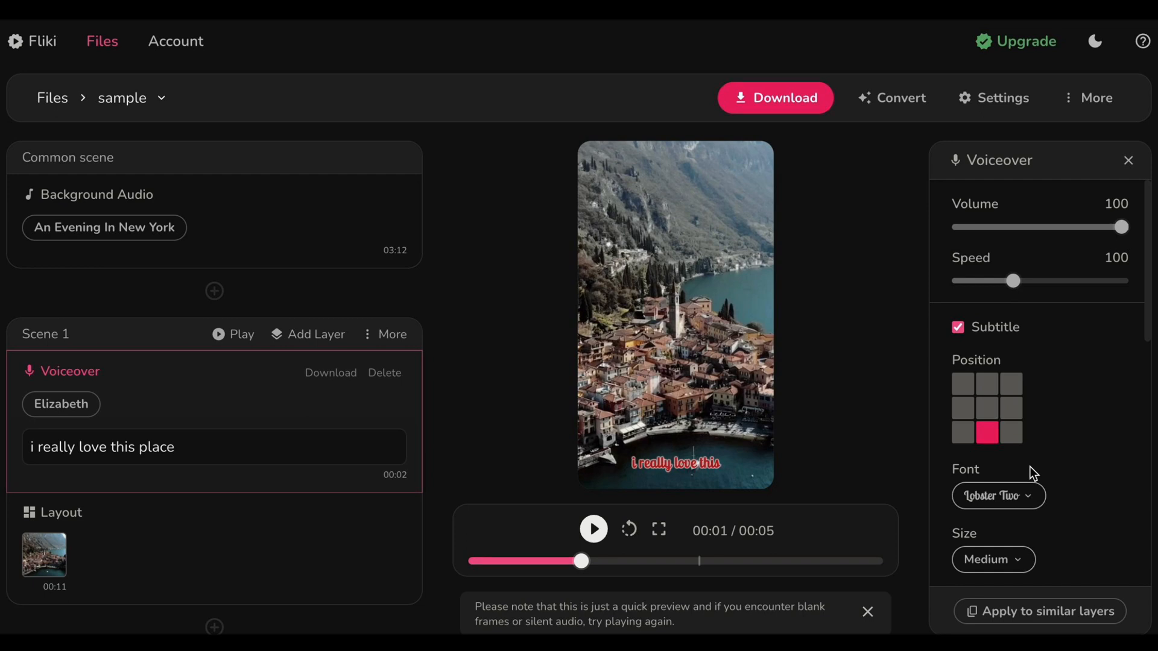
{"action": "mouse_move", "coordinate": [1122, 227]}
{"action": "left_mouse_down"}
{"action": "mouse_move", "coordinate": [985, 238]}
{"action": "mouse_move", "coordinate": [1106, 229]}
{"action": "left_mouse_up"}
{"action": "left_click_drag", "start_coordinate": [1016, 283], "coordinate": [989, 282]}
- Preview the video from Scene 1 into Scene 2 to compare the subtitle styles, and pause in Scene 2
{"action": "left_click", "coordinate": [189, 446]}
{"action": "left_click", "coordinate": [593, 529]}
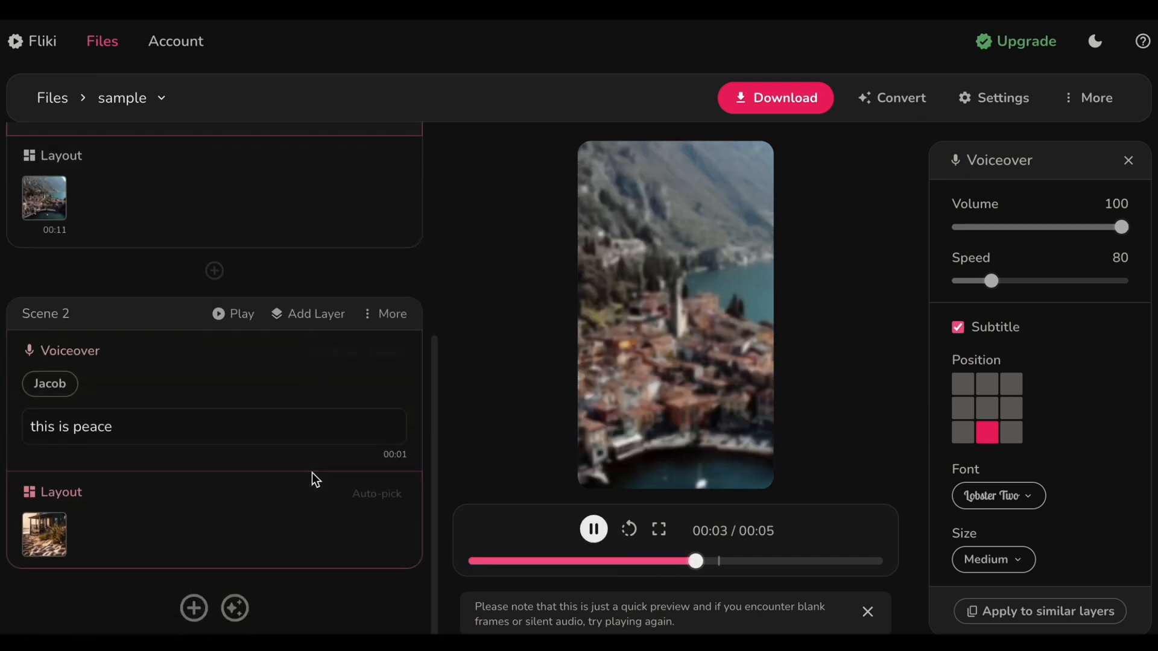
{"action": "left_click", "coordinate": [597, 530]}
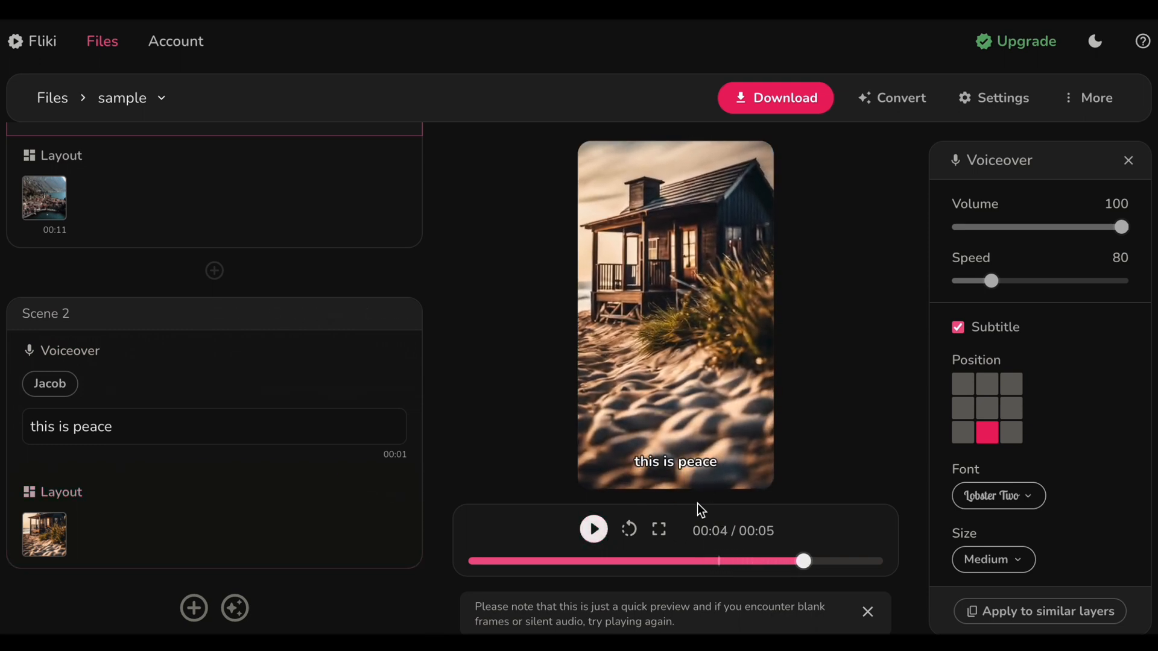
- Apply Scene 1's voiceover and subtitle settings to all similar layers
{"action": "scroll", "coordinate": [1064, 481], "scroll_direction": "down", "scroll_amount": 5}
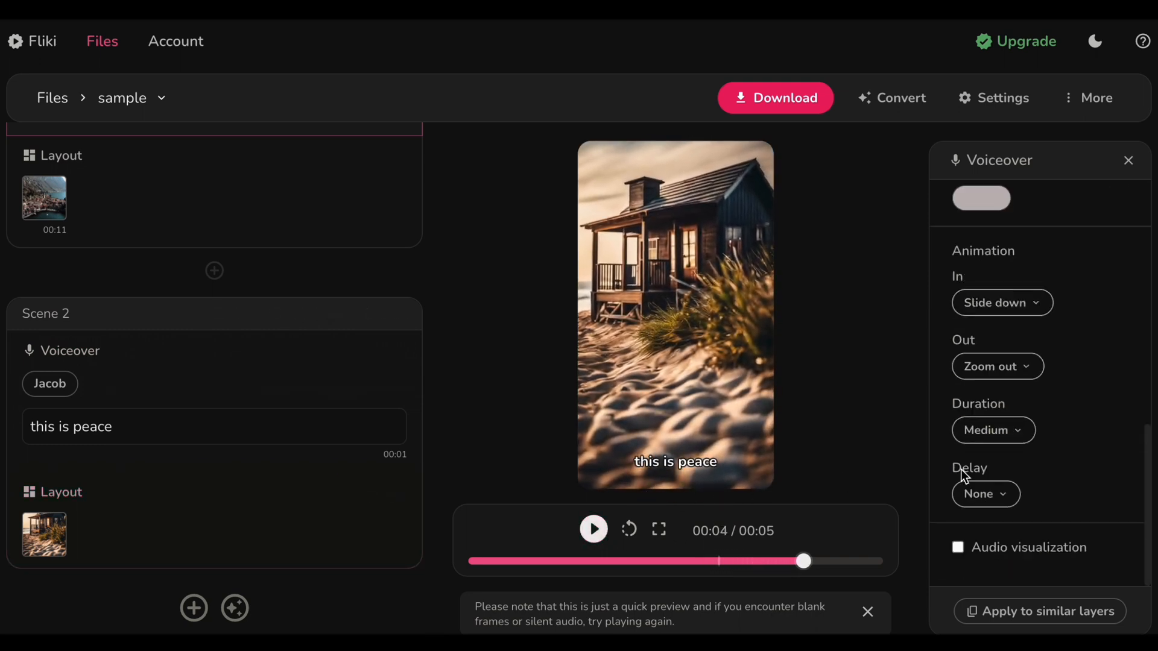
{"action": "scroll", "coordinate": [965, 476], "scroll_direction": "up", "scroll_amount": 3}
{"action": "scroll", "coordinate": [156, 284], "scroll_direction": "up", "scroll_amount": 3}
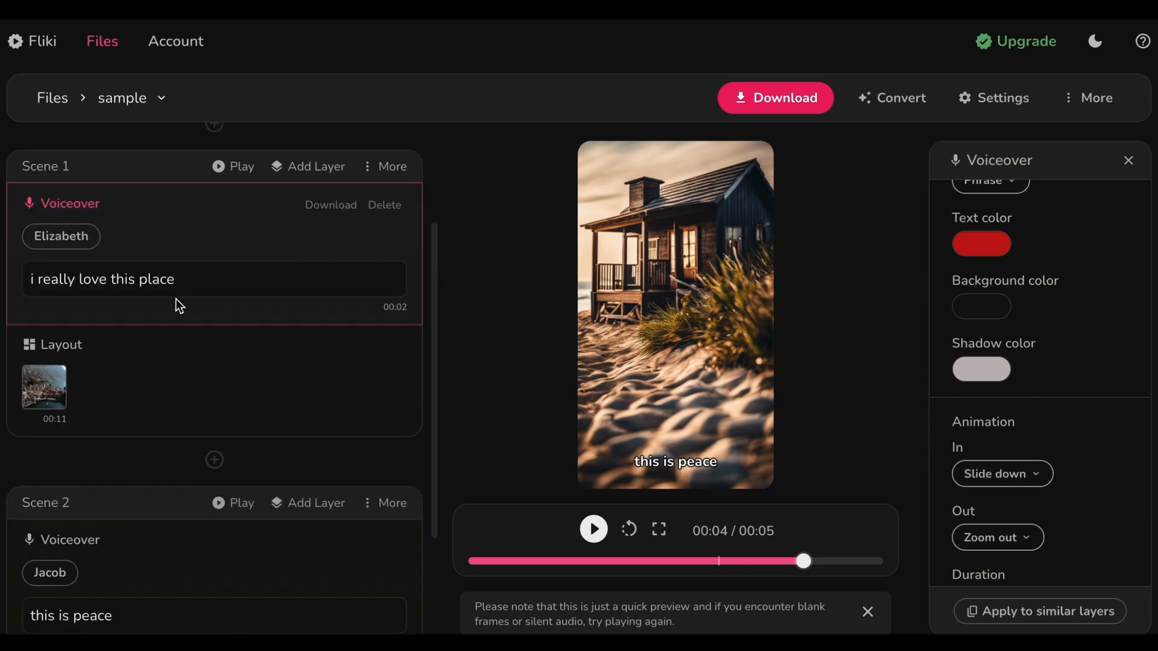
{"action": "left_click", "coordinate": [187, 282]}
{"action": "scroll", "coordinate": [1109, 362], "scroll_direction": "down", "scroll_amount": 3}
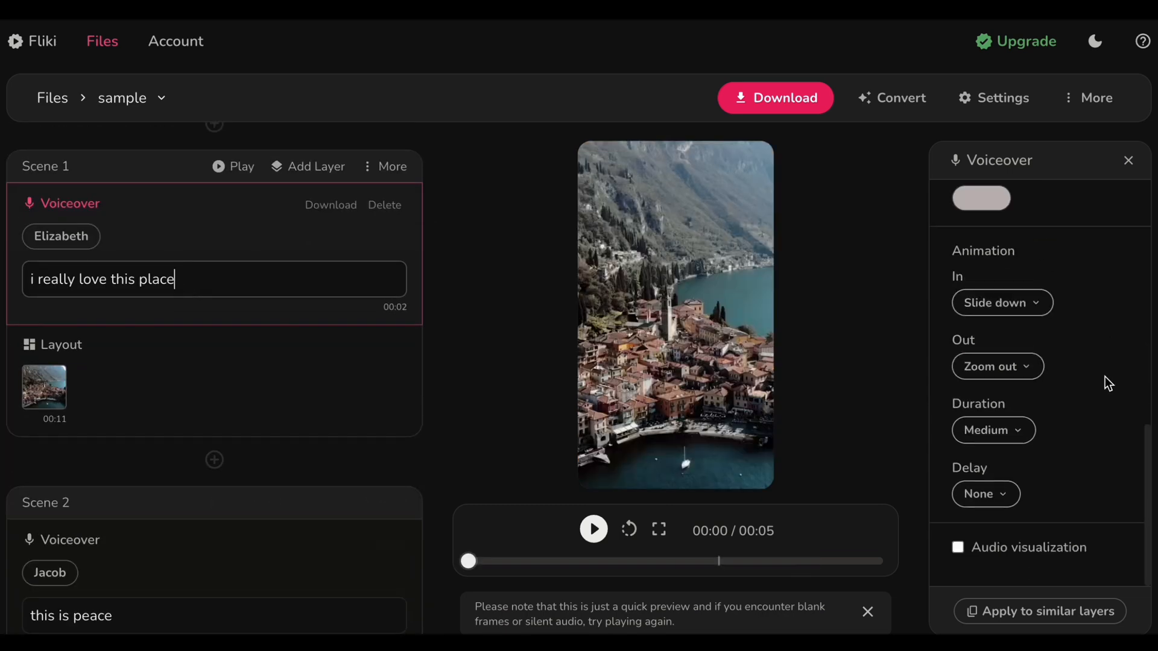
{"action": "left_click", "coordinate": [1030, 611]}
{"action": "left_click", "coordinate": [548, 189]}
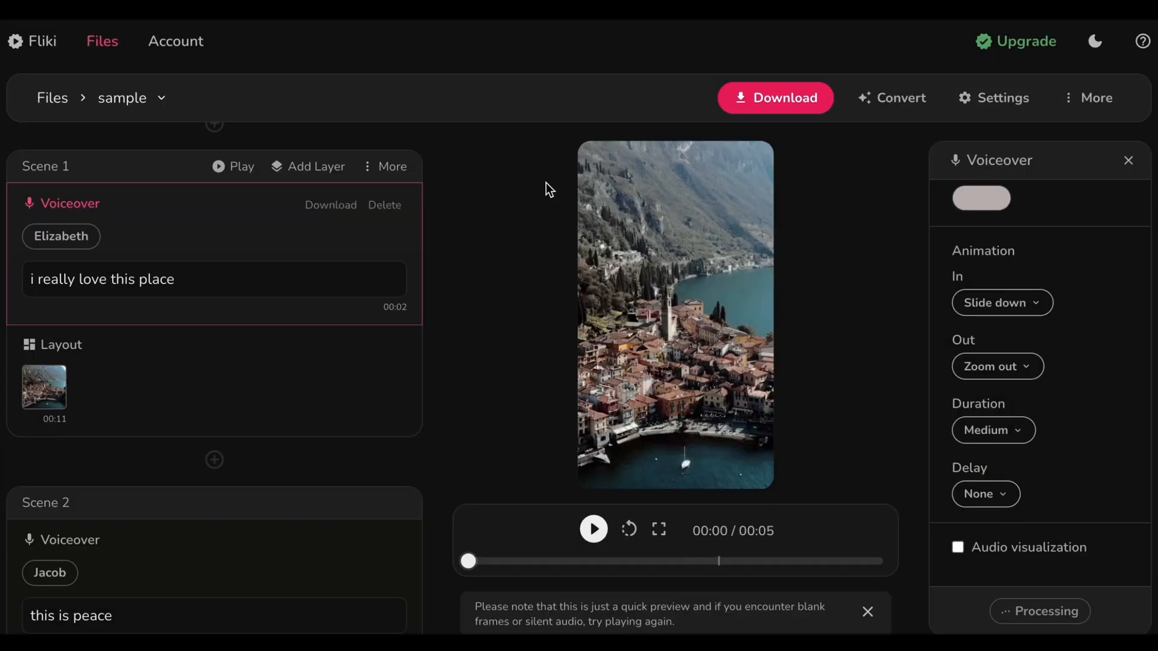
- Select Scene 2's voiceover and preview its subtitle styling, pausing near the end of the video
{"action": "left_click", "coordinate": [140, 574]}
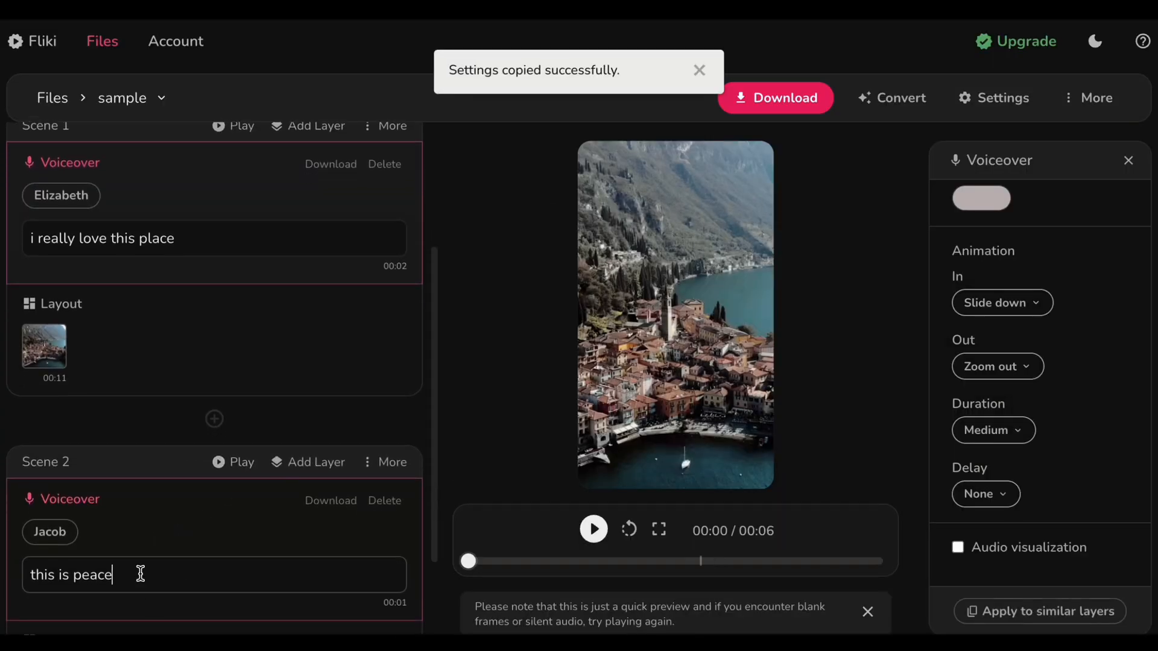
{"action": "left_click", "coordinate": [592, 529]}
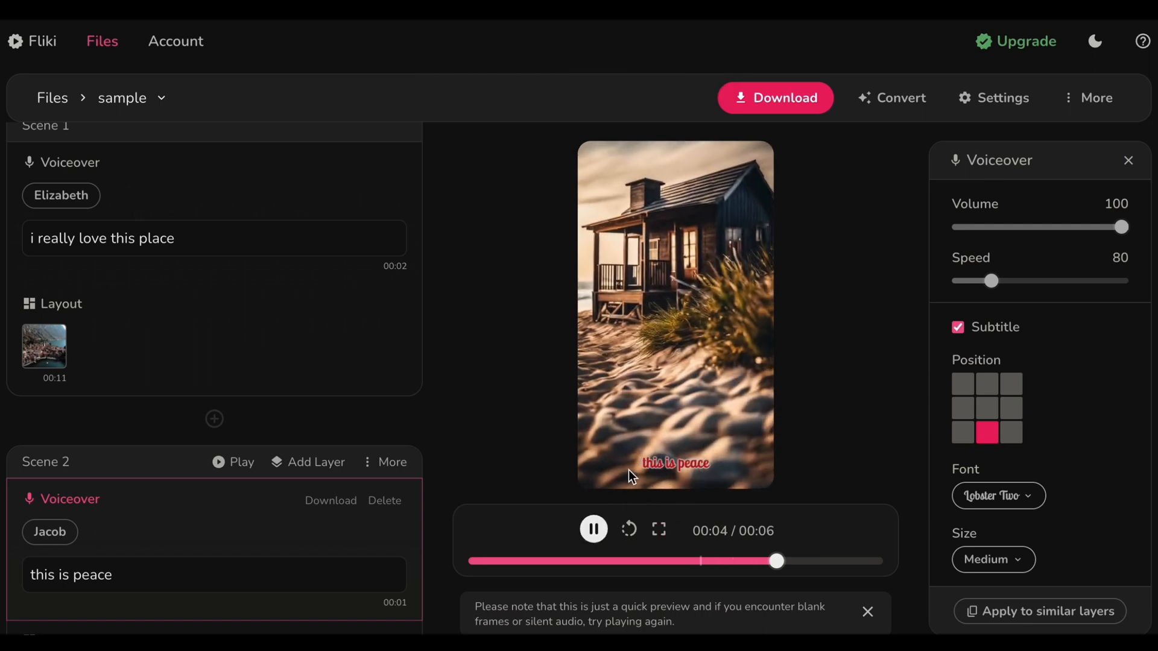
{"action": "left_click", "coordinate": [599, 531]}
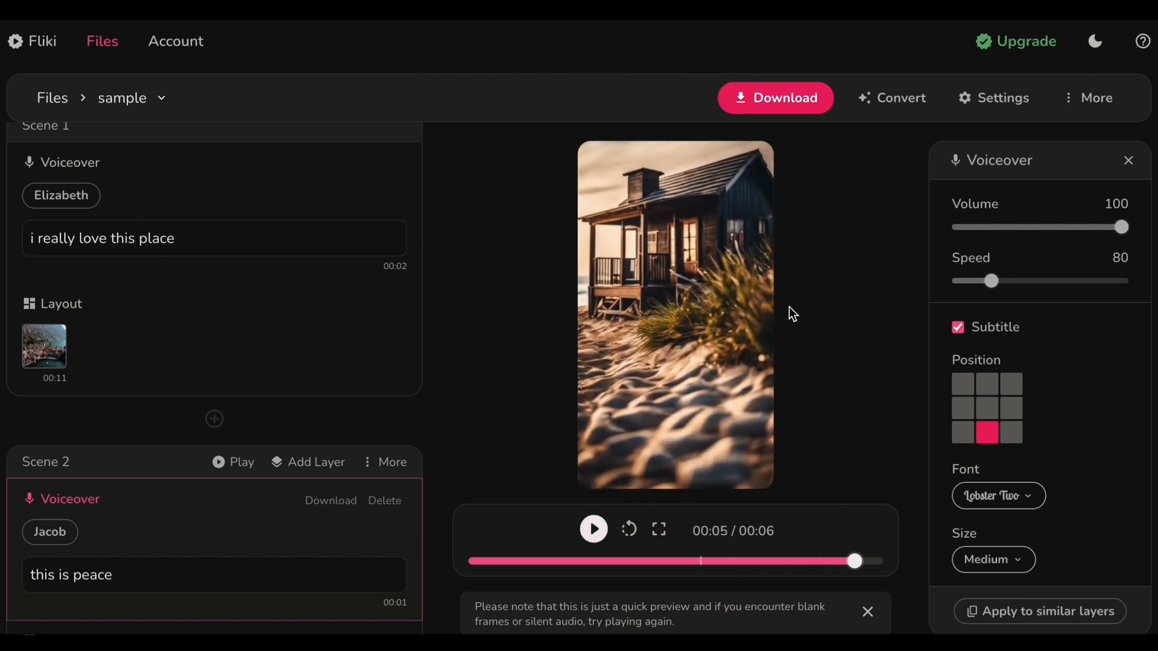
- Set a custom duration of 15 seconds for Scene 1
{"action": "scroll", "coordinate": [364, 326], "scroll_direction": "up", "scroll_amount": 3}
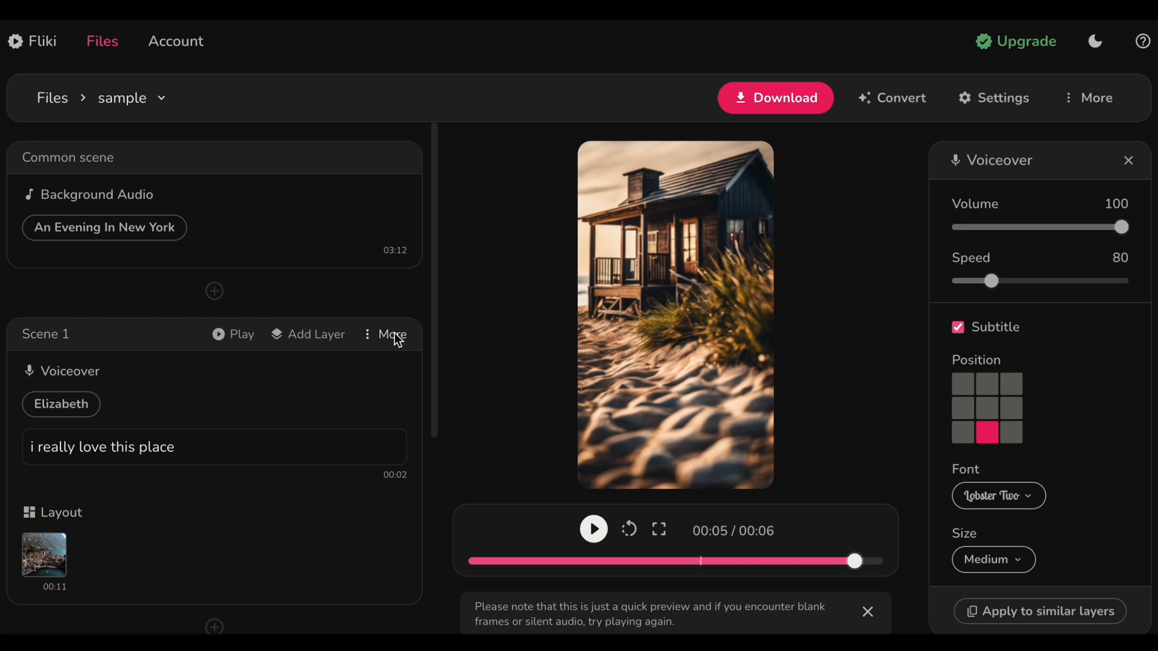
{"action": "left_click", "coordinate": [393, 334]}
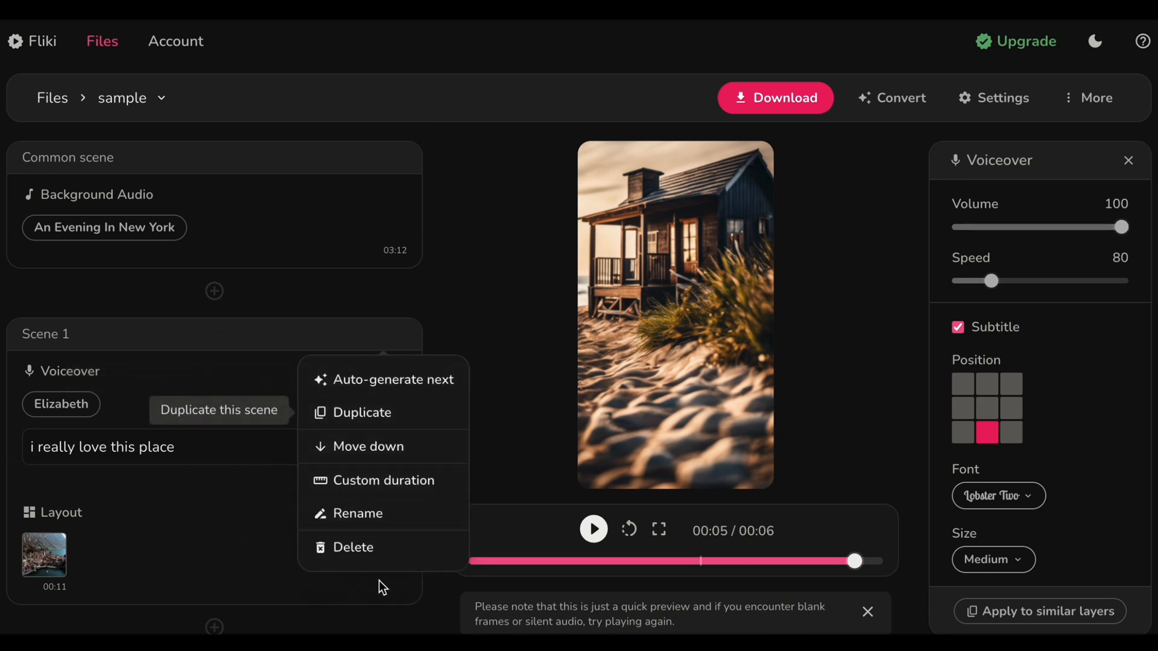
{"action": "left_click", "coordinate": [393, 483]}
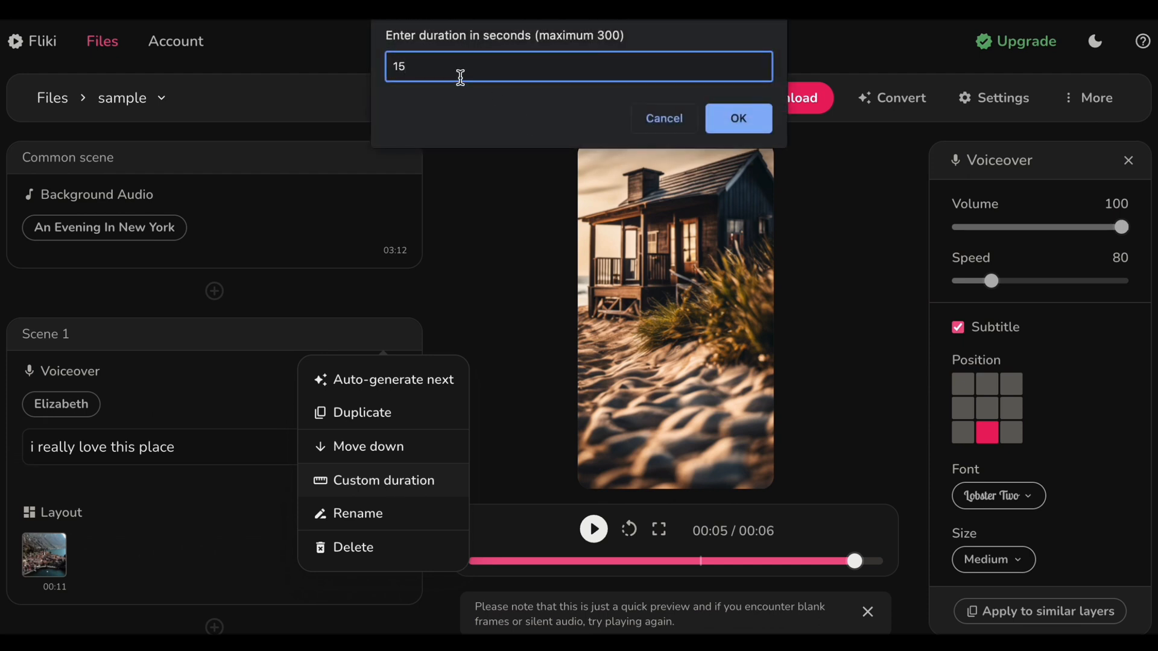
{"action": "type", "text": "15"}
{"action": "key", "text": "Return"}
- Select Scene 2's voiceover text to move the preview to the start of that scene
{"action": "scroll", "coordinate": [414, 418], "scroll_direction": "down", "scroll_amount": 4}
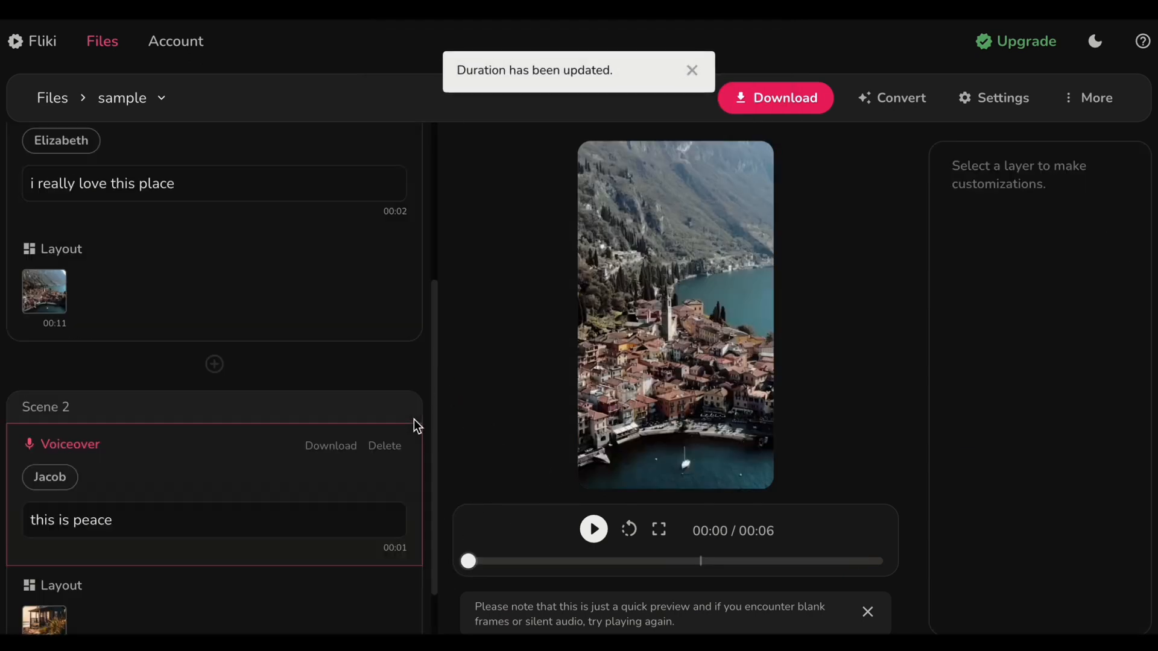
{"action": "left_click", "coordinate": [124, 509]}
{"action": "scroll", "coordinate": [360, 317], "scroll_direction": "up", "scroll_amount": 4}
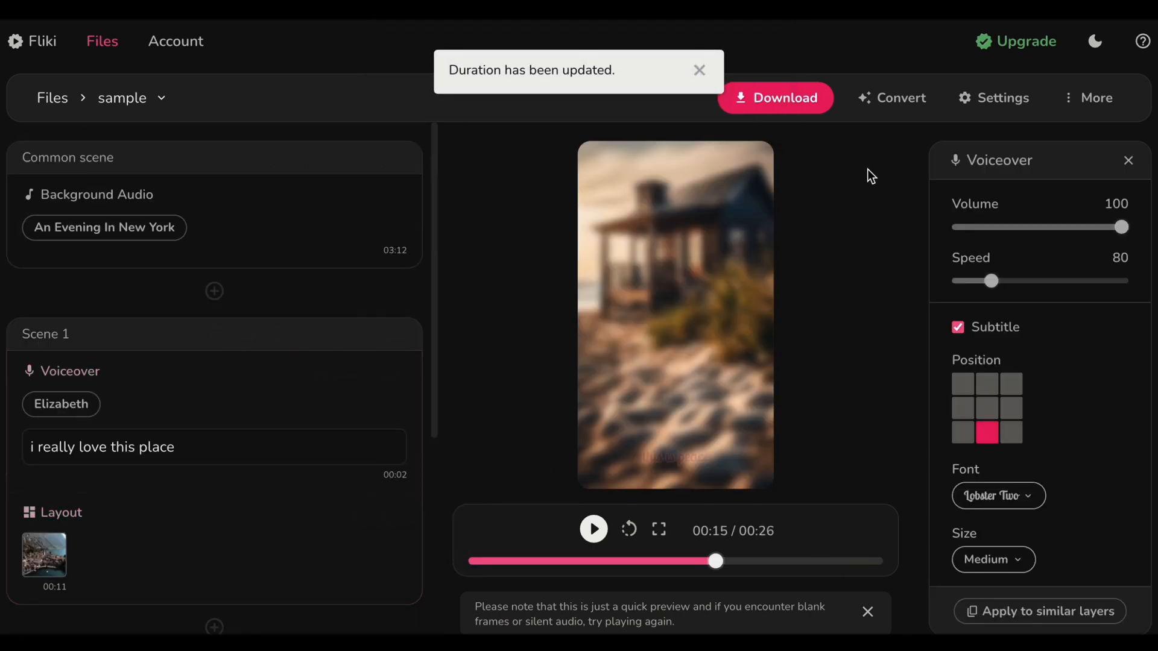
- Check the video's download options and close them without starting an export
{"action": "left_click", "coordinate": [787, 98]}
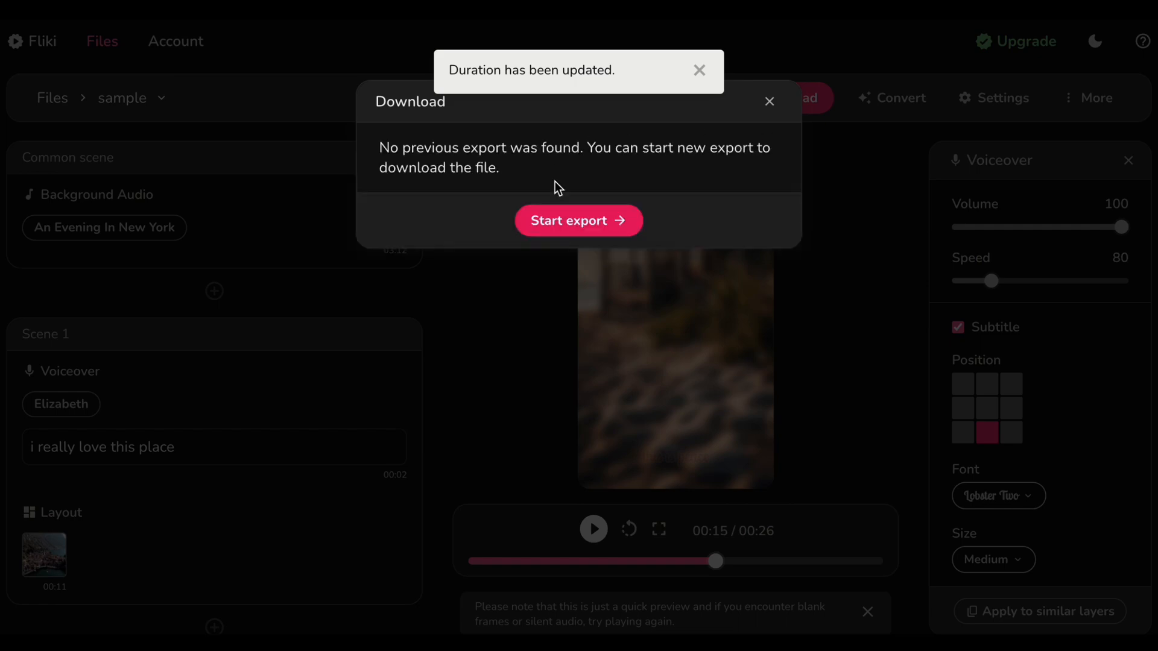
{"action": "left_click", "coordinate": [768, 103]}
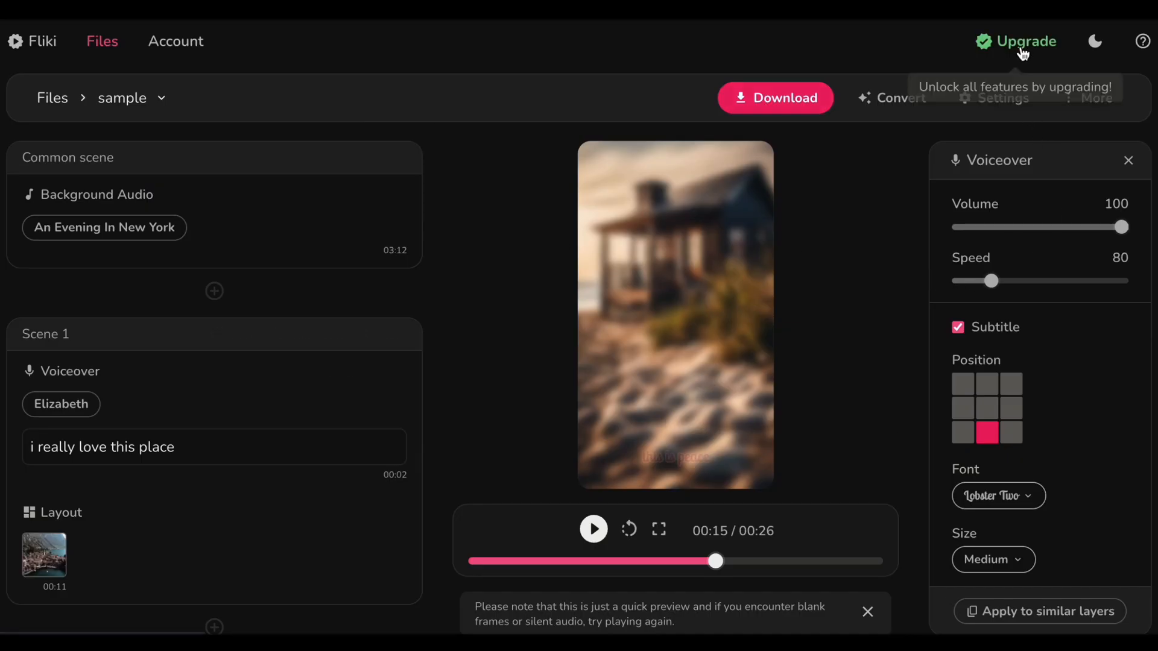
- Switch the interface to the light theme and back to dark, and view the file's additional options
{"action": "left_click", "coordinate": [1099, 47]}
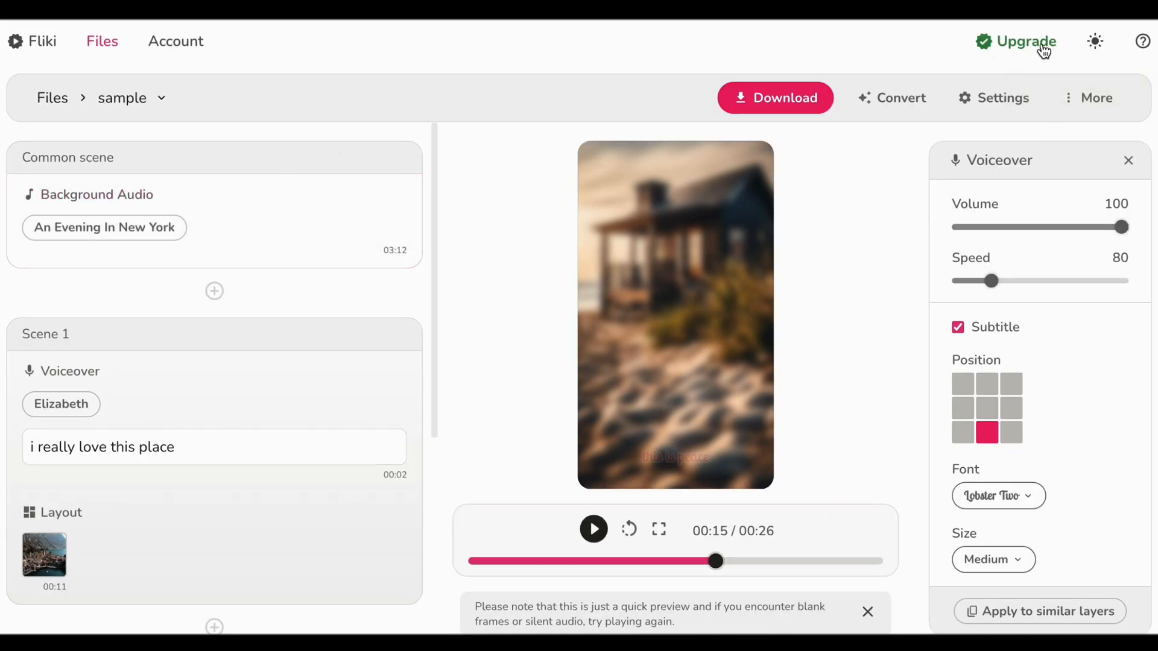
{"action": "left_click", "coordinate": [1096, 44]}
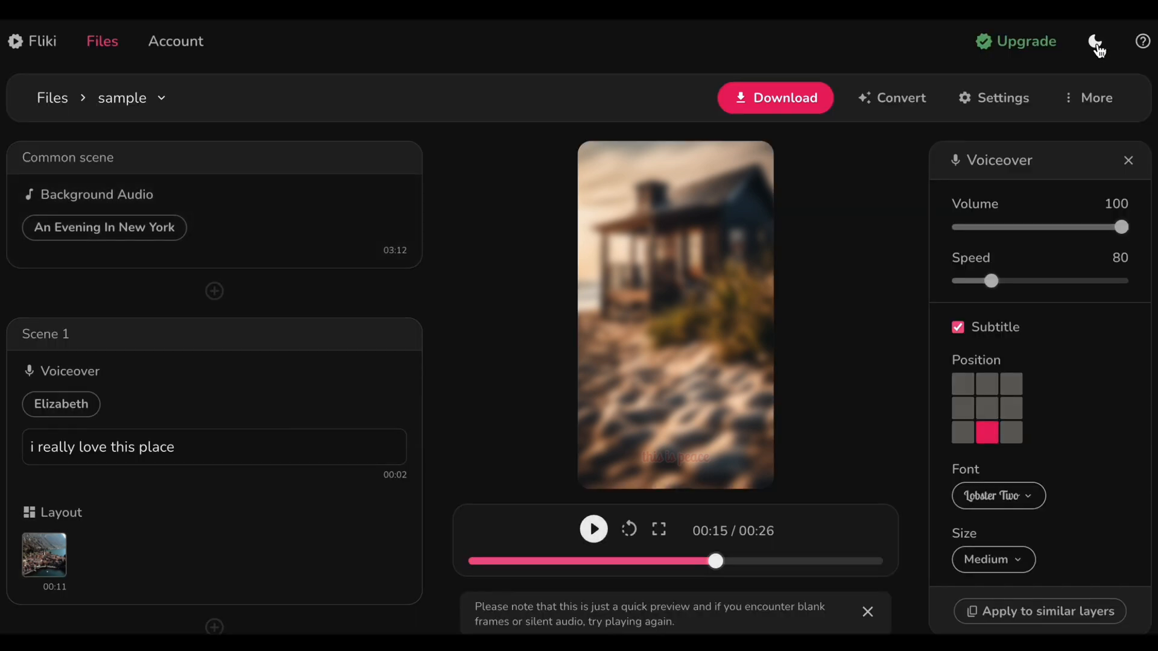
{"action": "left_click", "coordinate": [1099, 102]}
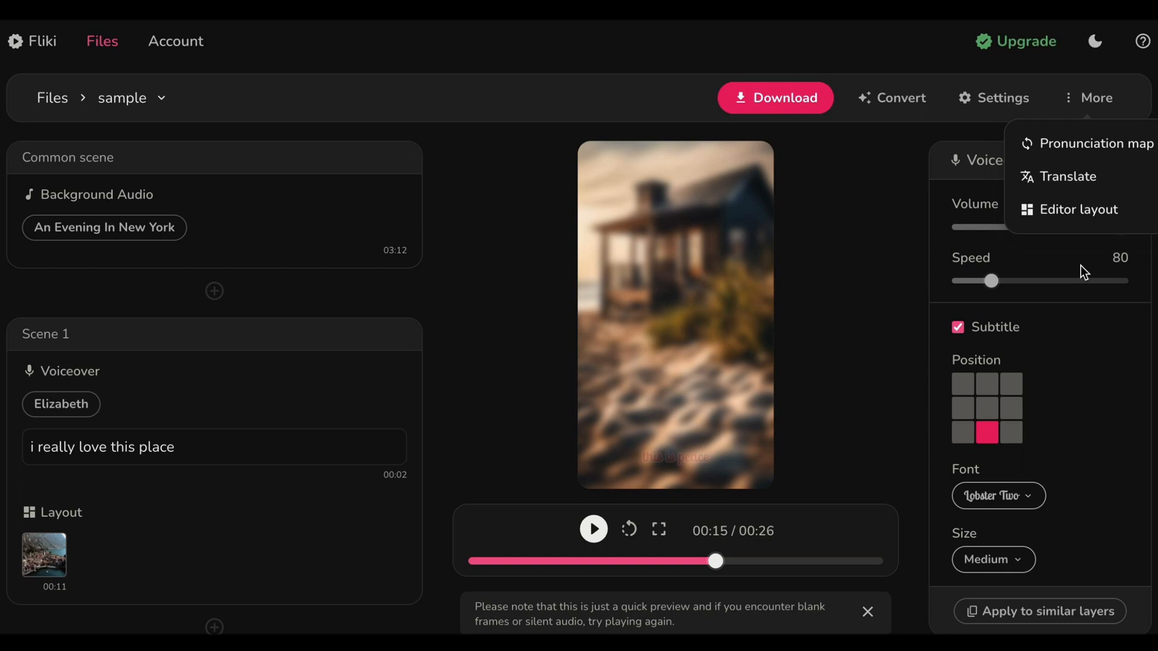
{"action": "left_click", "coordinate": [884, 251]}
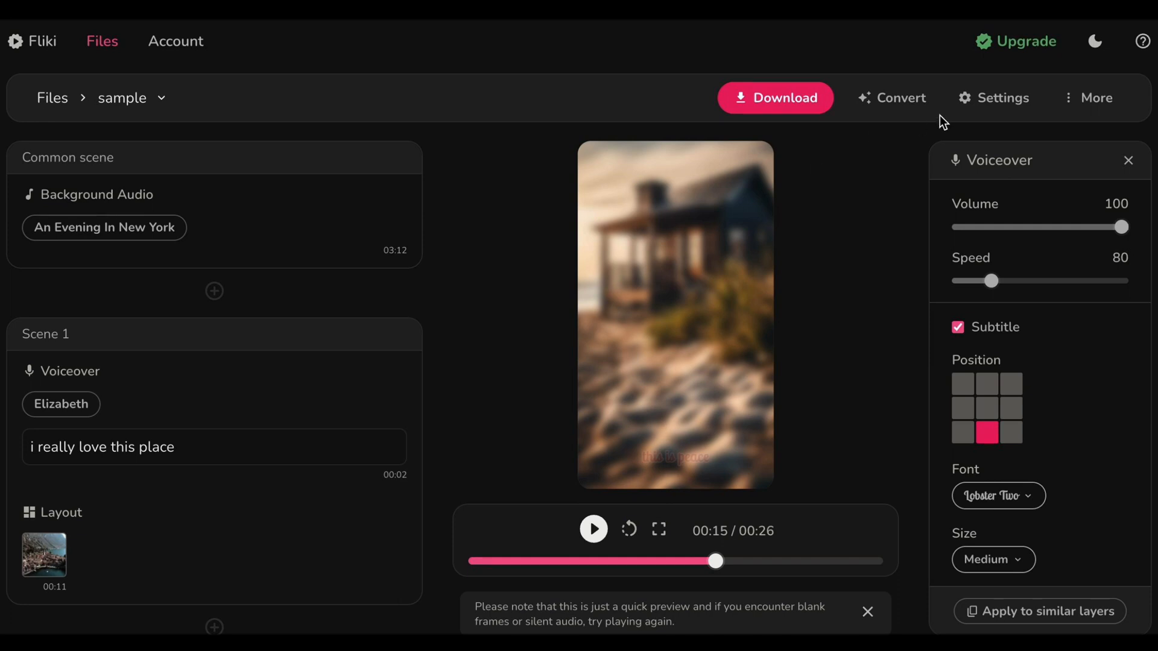
- Open the upgrade page and review the current plan, the credits used and the credit reset date
{"action": "left_click", "coordinate": [1008, 43]}
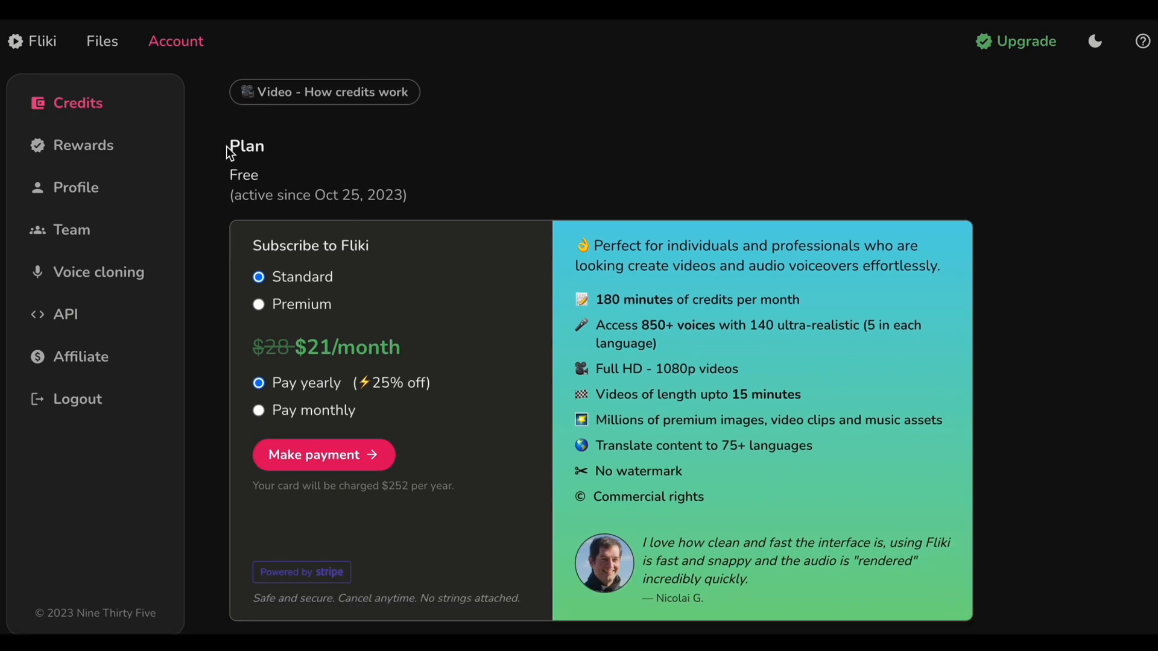
{"action": "left_click_drag", "start_coordinate": [225, 151], "coordinate": [277, 147]}
{"action": "scroll", "coordinate": [395, 189], "scroll_direction": "up", "scroll_amount": 3}
{"action": "scroll", "coordinate": [395, 189], "scroll_direction": "up", "scroll_amount": 3}
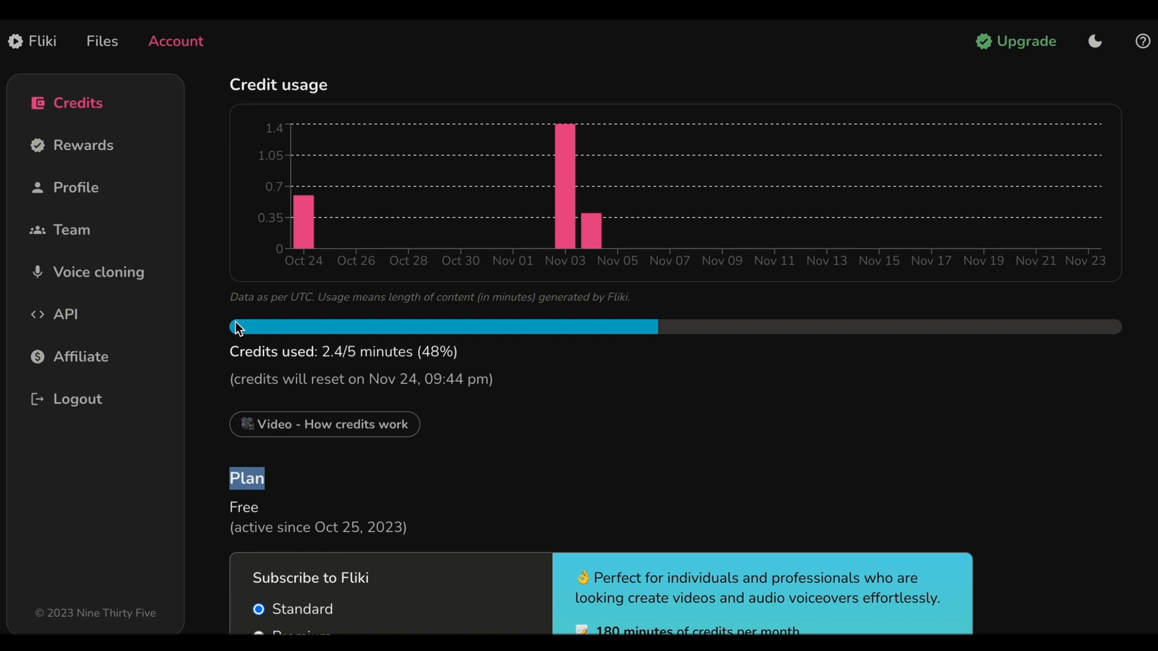
{"action": "left_click_drag", "start_coordinate": [232, 357], "coordinate": [462, 361]}
{"action": "left_click", "coordinate": [535, 369]}
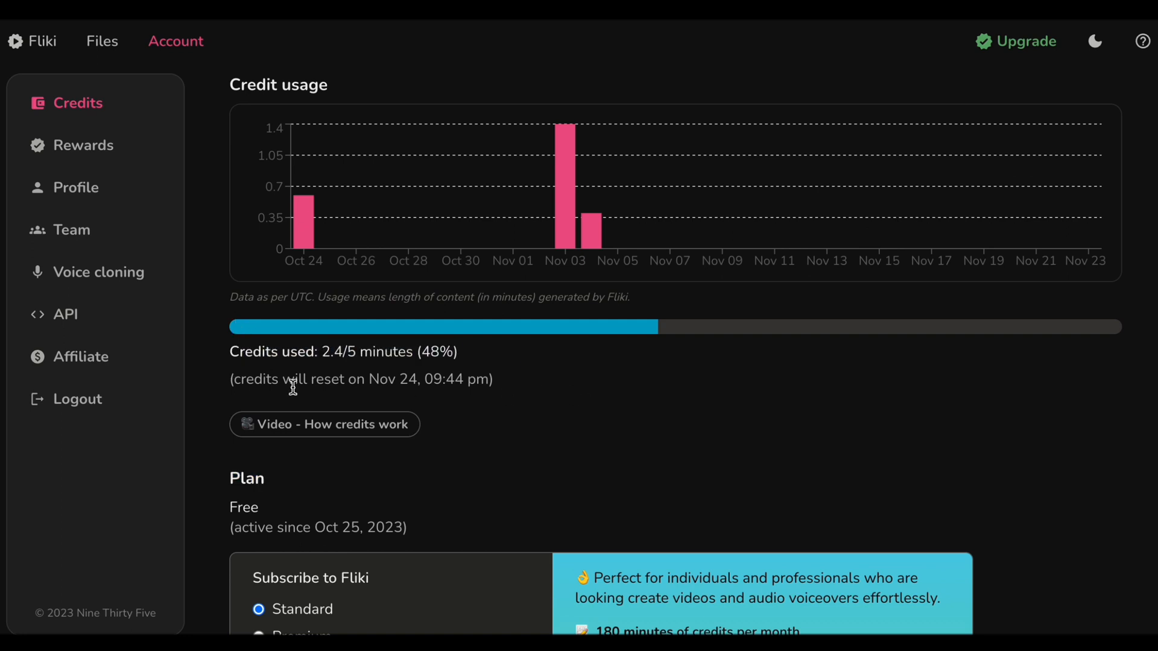
{"action": "left_click_drag", "start_coordinate": [234, 380], "coordinate": [436, 399]}
{"action": "left_click", "coordinate": [436, 399]}
{"action": "scroll", "coordinate": [513, 418], "scroll_direction": "down", "scroll_amount": 5}
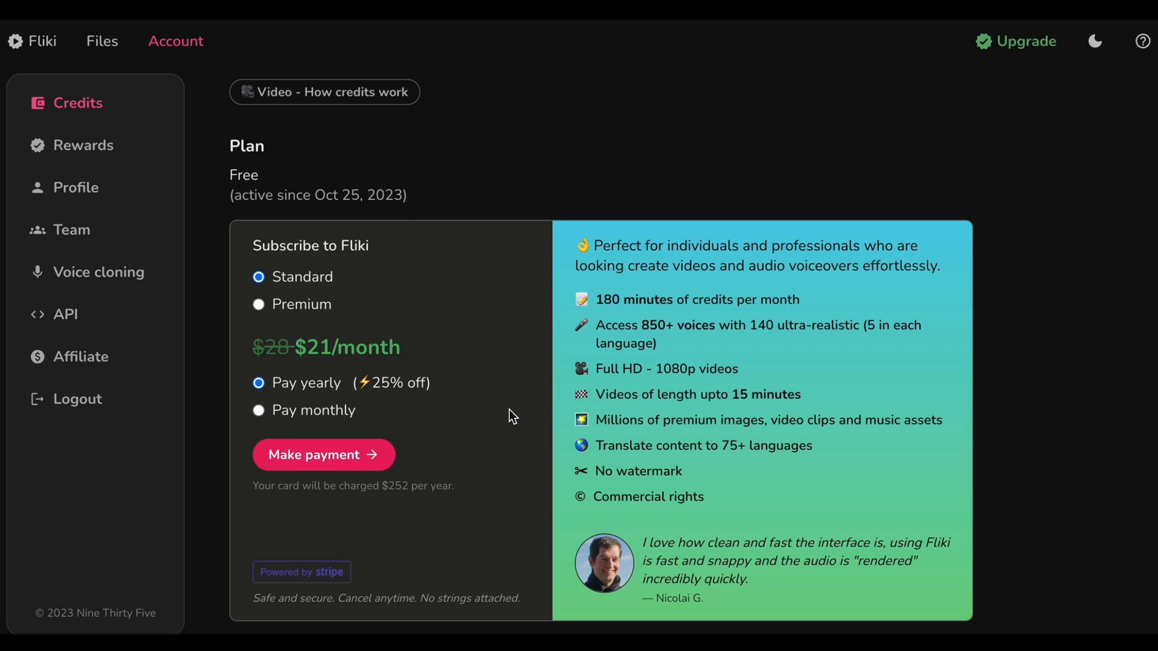
- Compare the features and yearly pricing of the Standard and Premium subscriptions, ending on Premium
{"action": "left_click", "coordinate": [260, 306]}
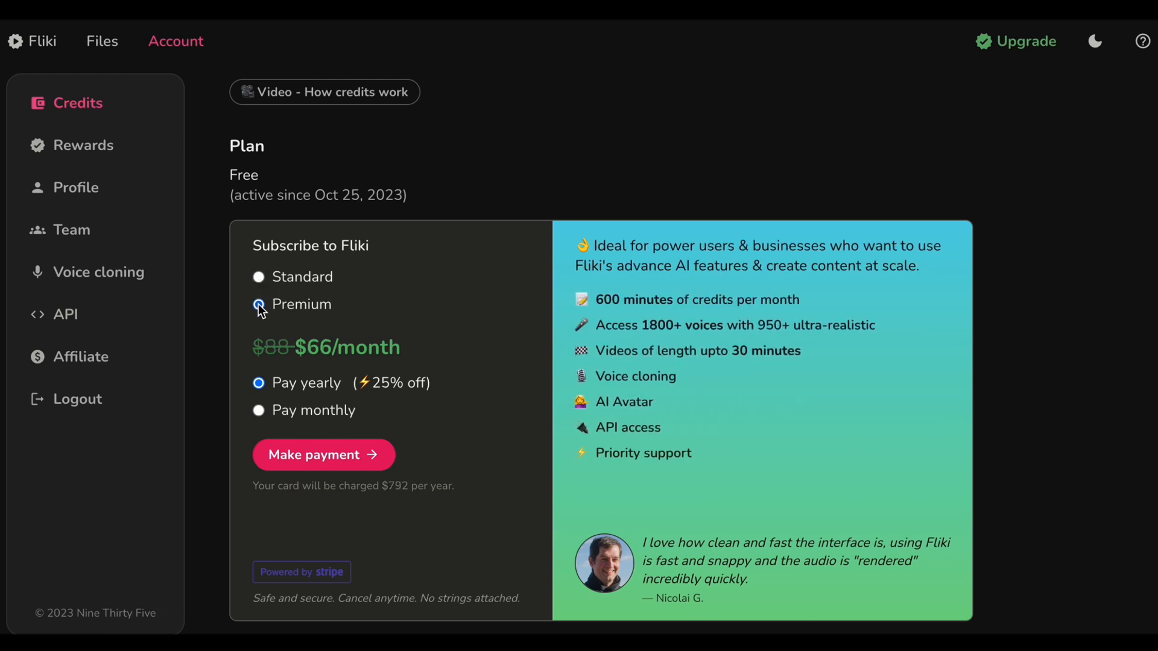
{"action": "left_click", "coordinate": [259, 281]}
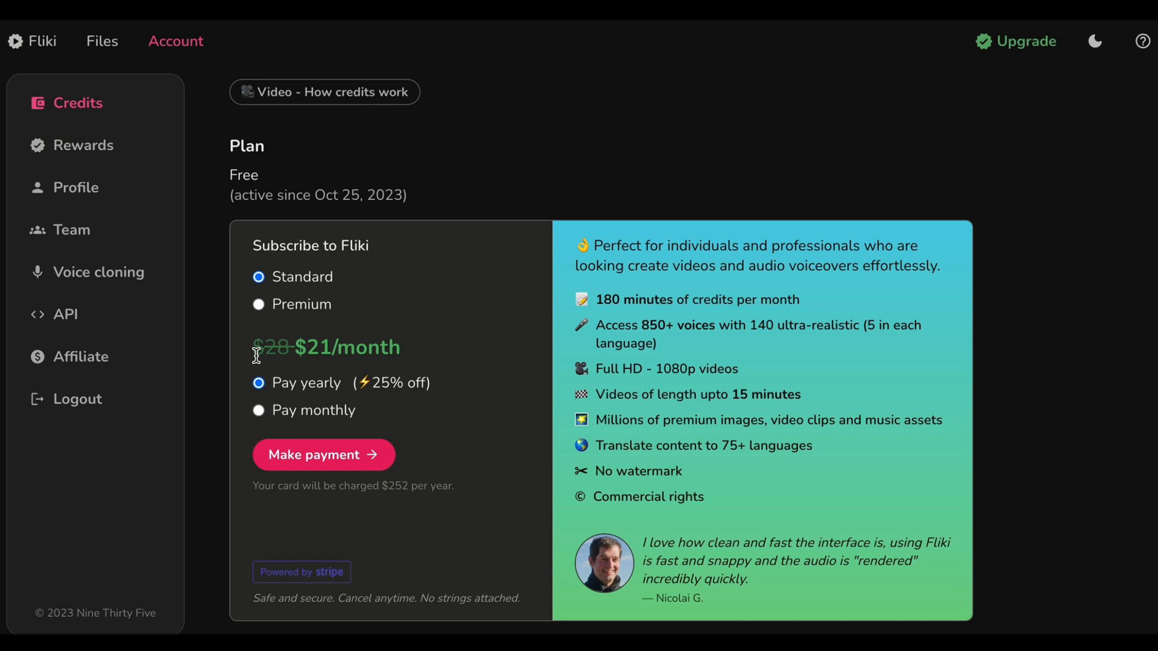
{"action": "left_click_drag", "start_coordinate": [256, 356], "coordinate": [440, 341]}
{"action": "left_click", "coordinate": [446, 341]}
{"action": "left_click", "coordinate": [269, 305]}
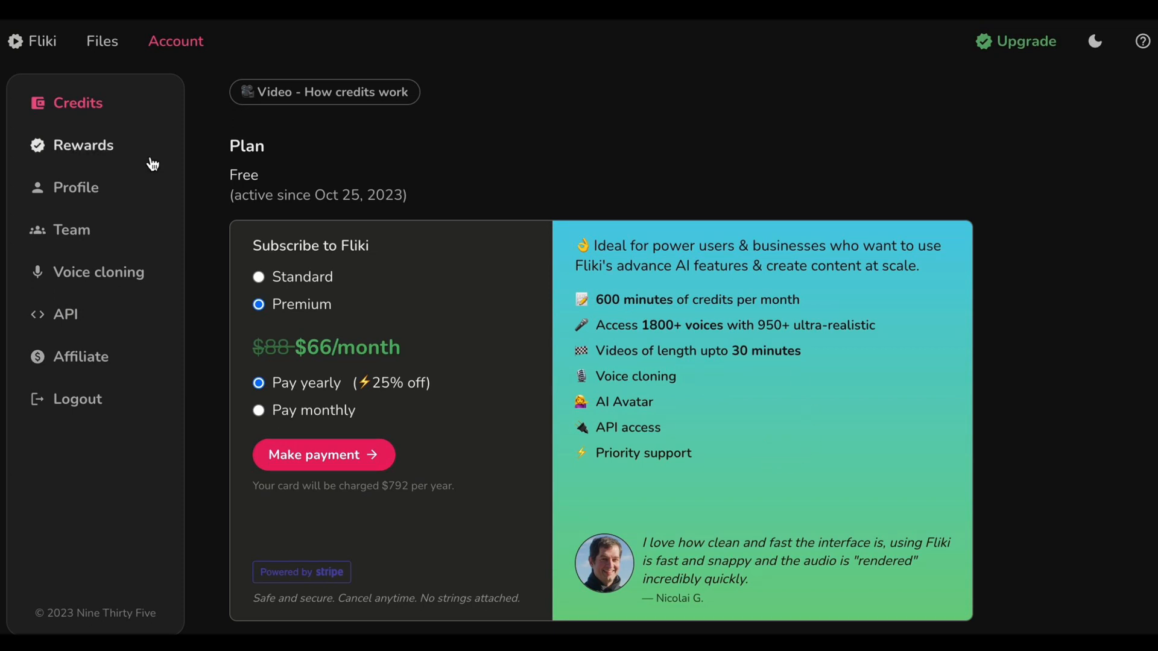
- Review the rewards page's steps for increasing credits by posting reviews
{"action": "left_click", "coordinate": [83, 149]}
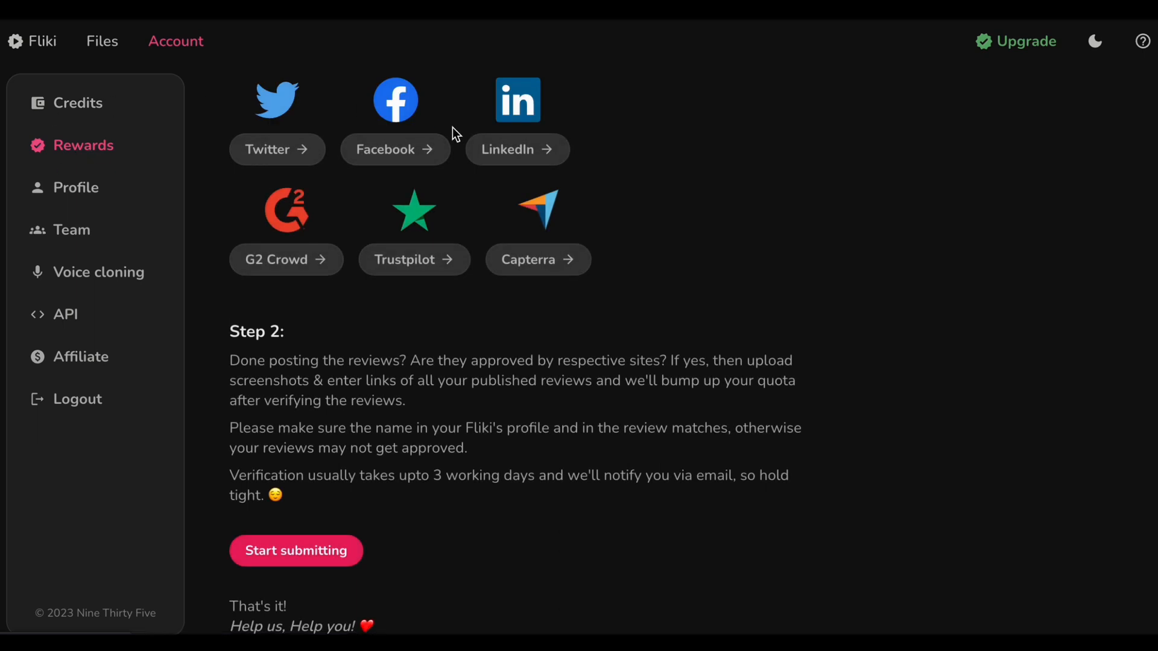
{"action": "scroll", "coordinate": [592, 282], "scroll_direction": "up", "scroll_amount": 4}
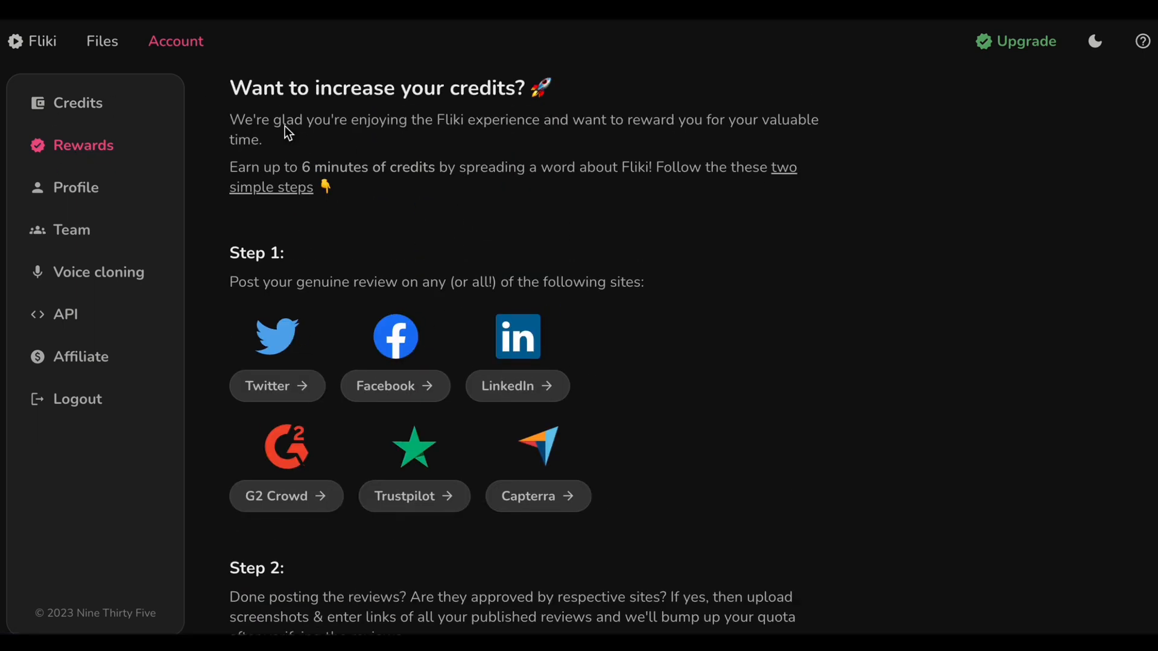
{"action": "left_click_drag", "start_coordinate": [234, 87], "coordinate": [628, 93]}
{"action": "left_click", "coordinate": [631, 109]}
{"action": "scroll", "coordinate": [745, 274], "scroll_direction": "down", "scroll_amount": 3}
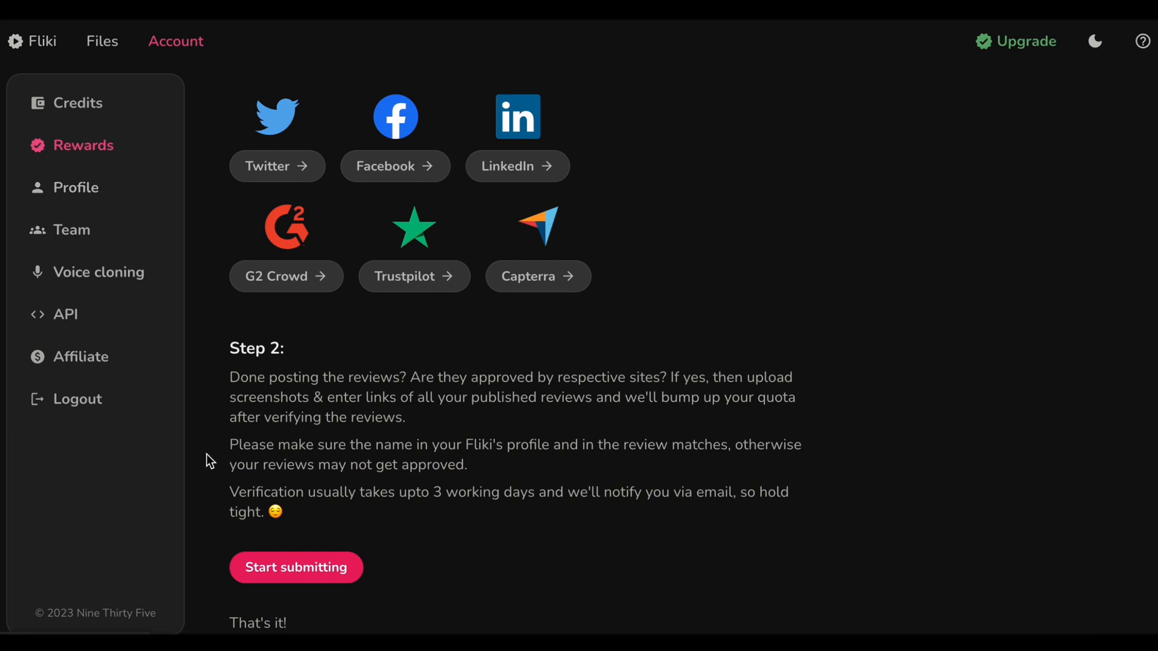
- View the affiliate program and voice cloning pages of the account, and return to the files
{"action": "left_click", "coordinate": [93, 365]}
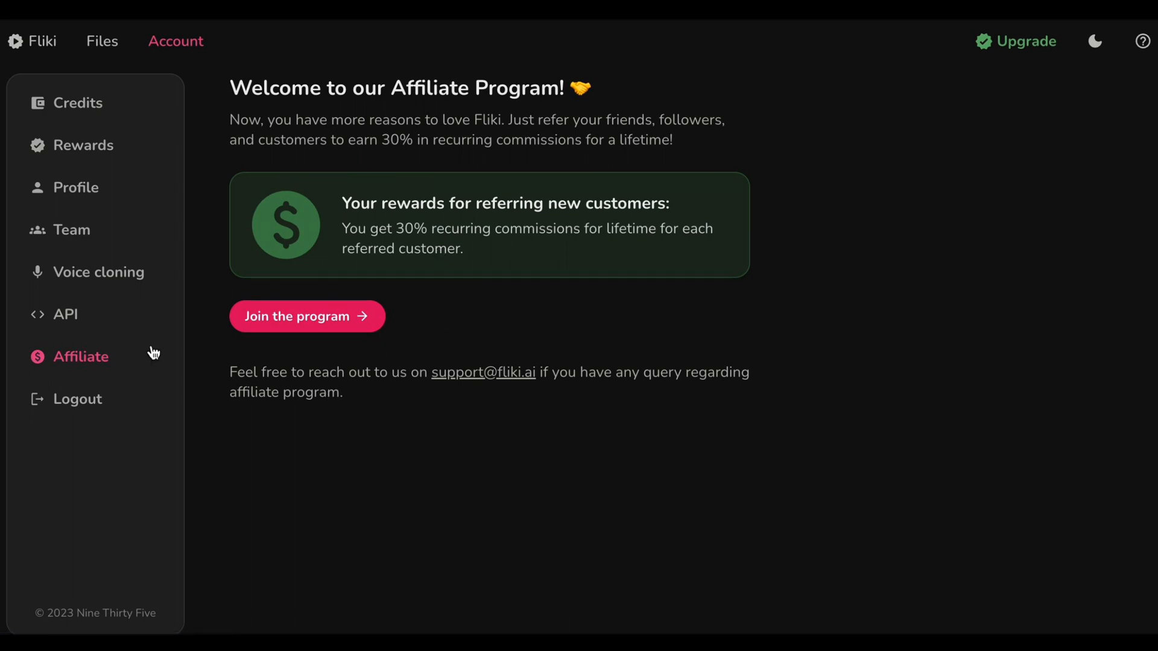
{"action": "left_click", "coordinate": [83, 278]}
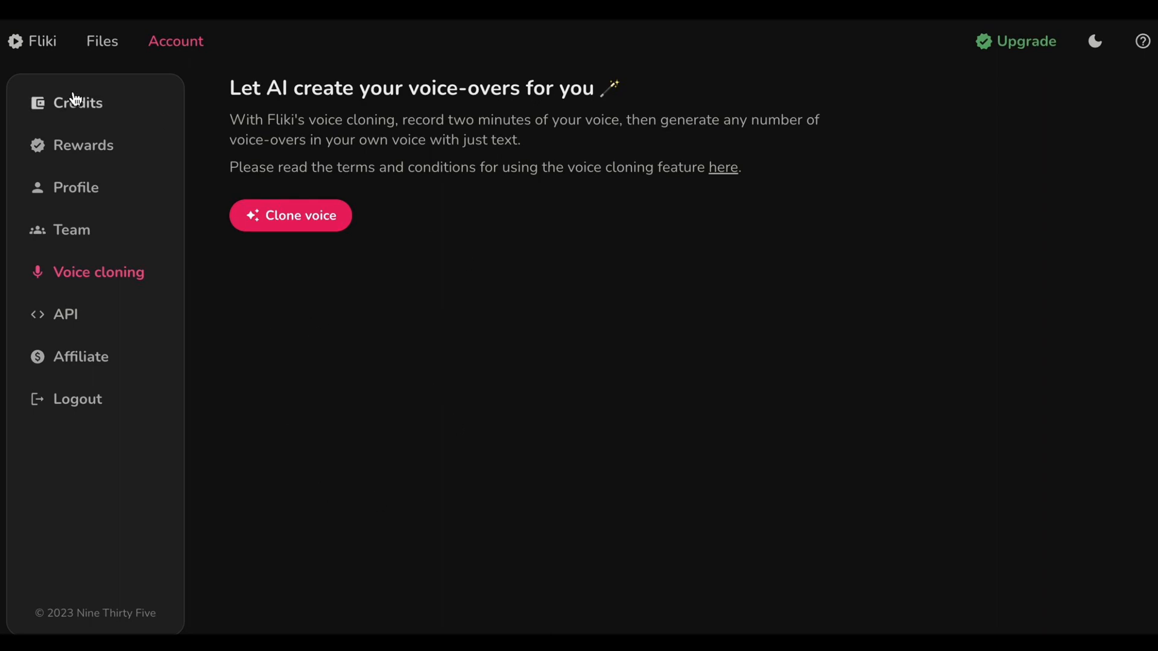
{"action": "left_click", "coordinate": [111, 43]}
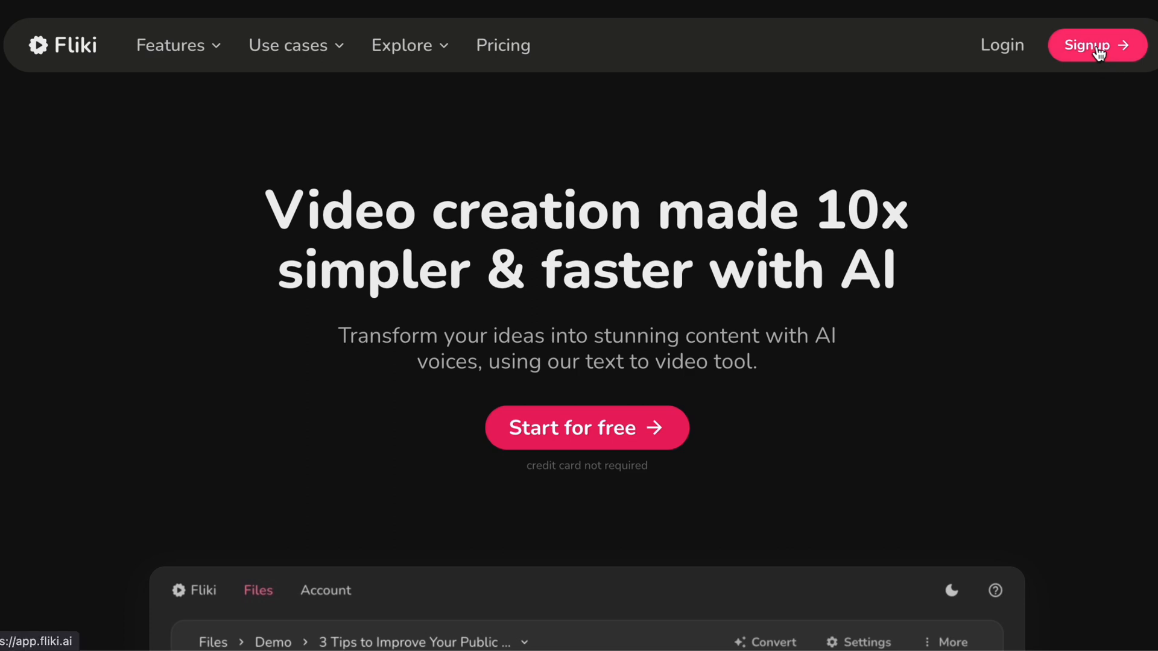
- Start using Fliki for free from its public homepage
{"action": "left_click", "coordinate": [628, 439]}
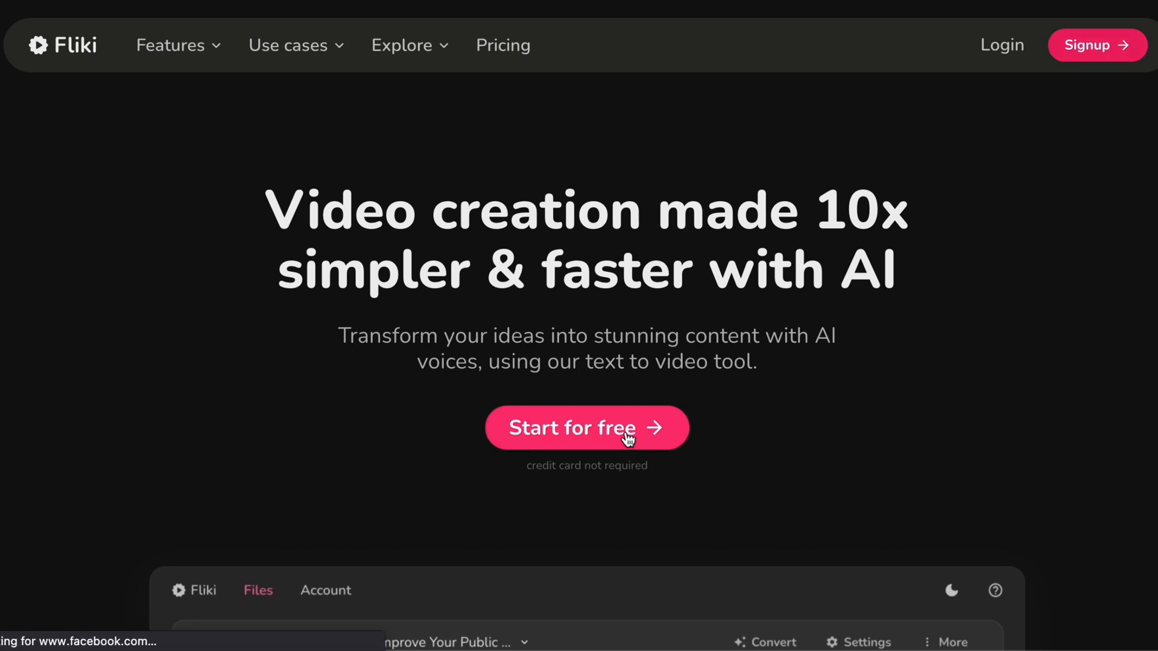